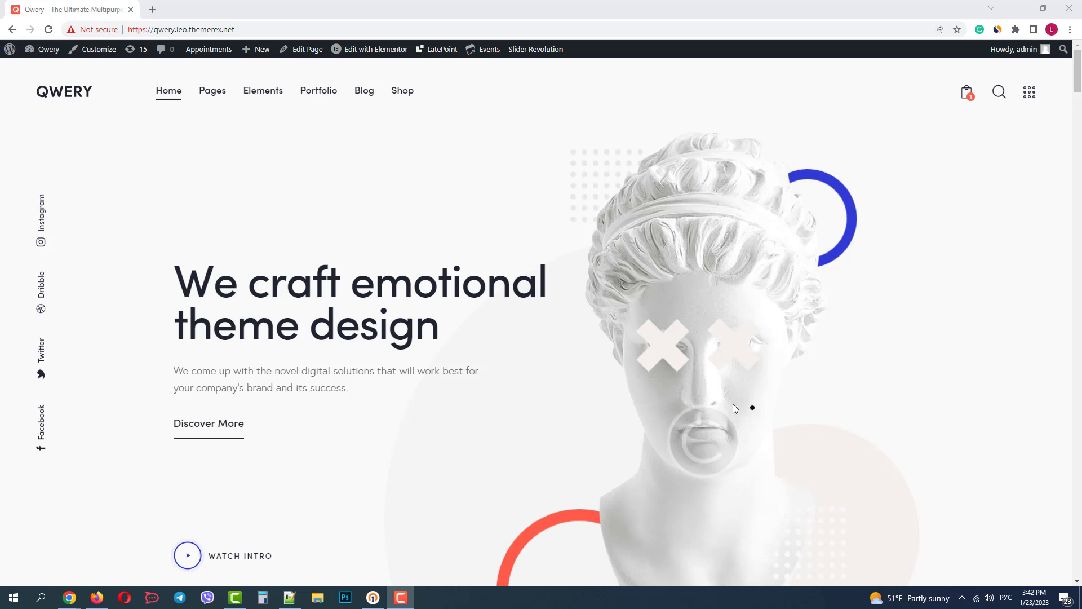
- Go from the Qwery live homepage to the WordPress admin Dashboard via the admin bar
{"action": "mouse_move", "coordinate": [45, 50]}
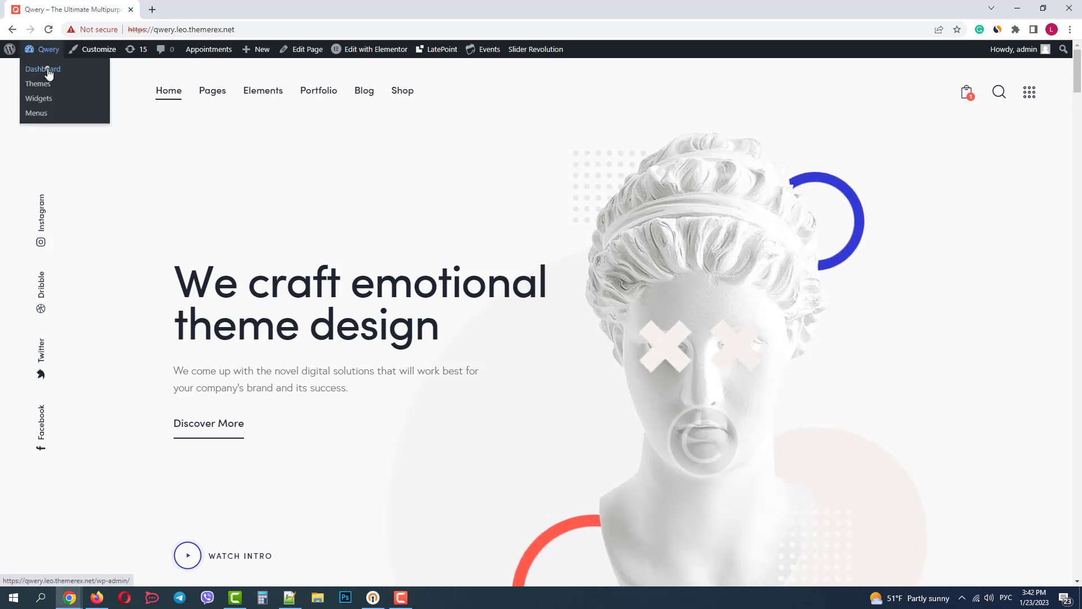
{"action": "left_click", "coordinate": [47, 70]}
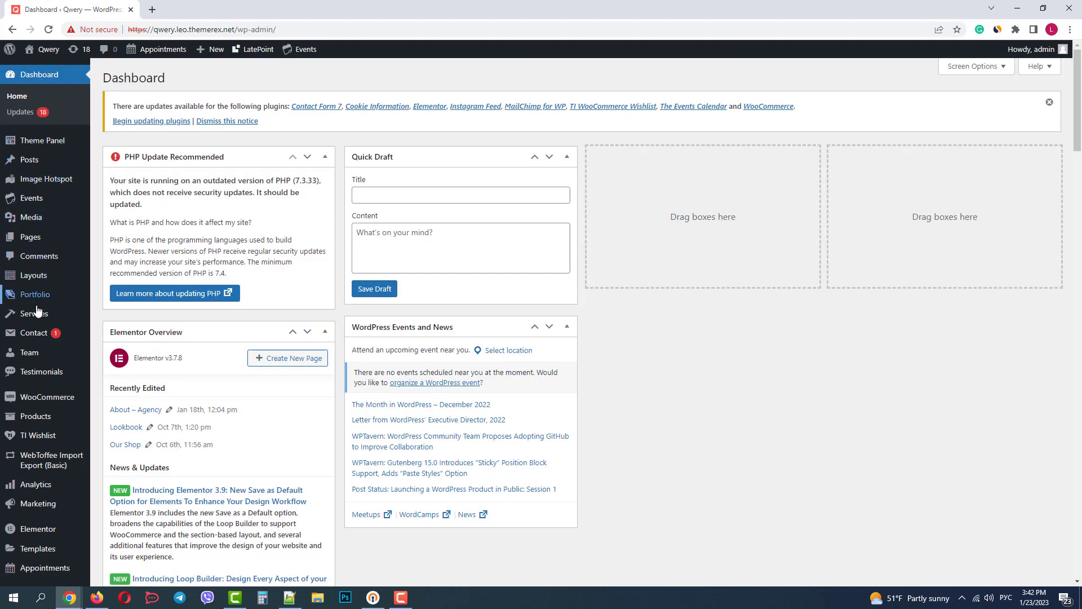
{"action": "scroll", "coordinate": [38, 311], "scroll_direction": "down", "scroll_amount": 2}
- Search Add New plugins for 'tablepress', then install and activate TablePress
{"action": "mouse_move", "coordinate": [34, 500]}
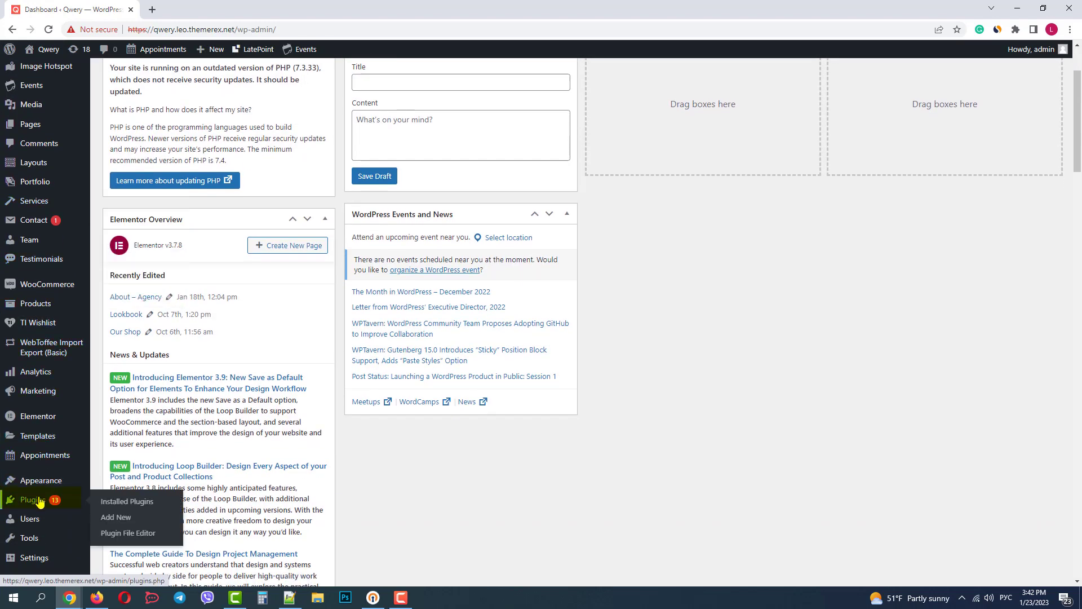
{"action": "left_click", "coordinate": [129, 521]}
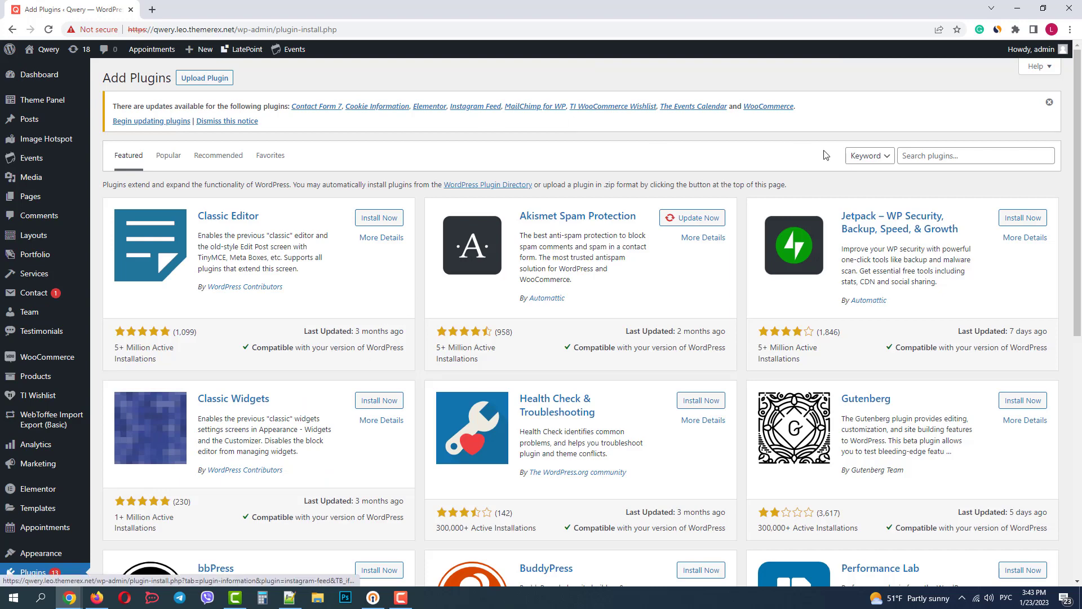
{"action": "left_click", "coordinate": [924, 156]}
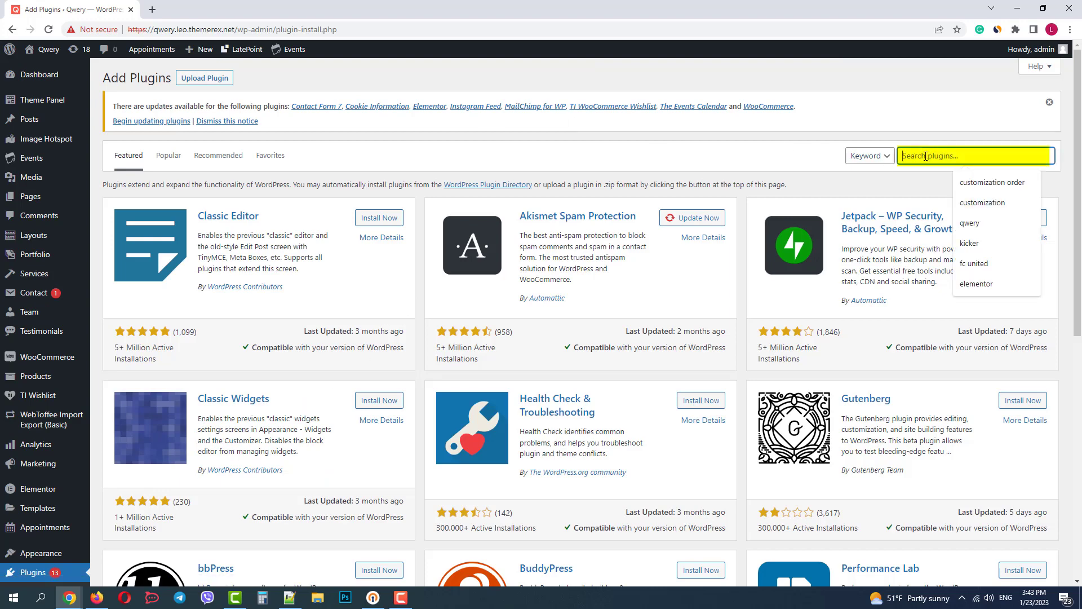
{"action": "type", "text": "tablepress"}
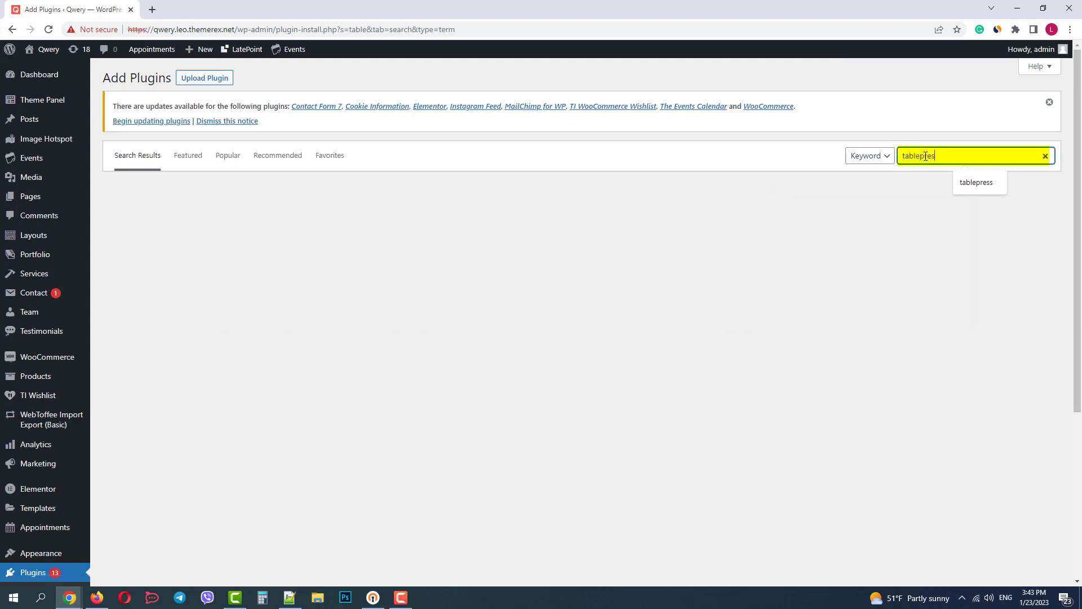
{"action": "left_click", "coordinate": [381, 222]}
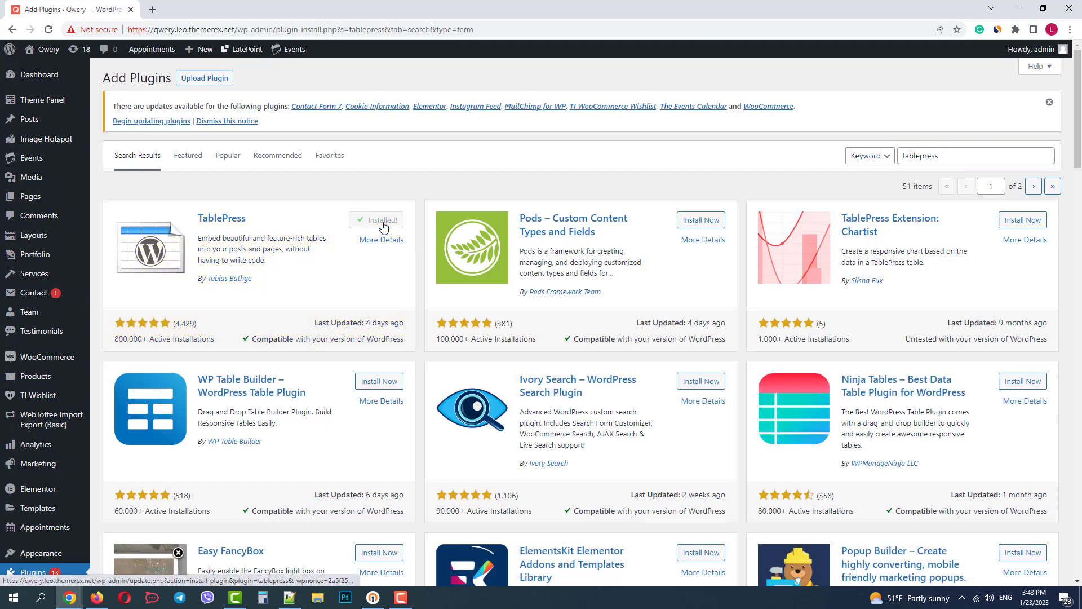
{"action": "left_click", "coordinate": [383, 224]}
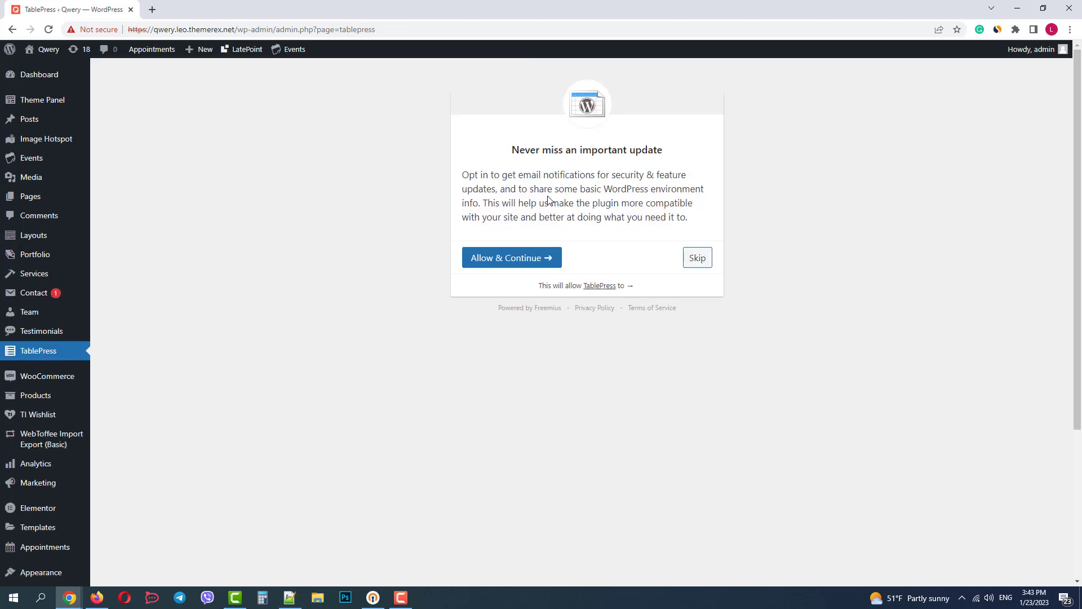
- Skip the opt-in and browse TablePress's Add New, Import and Export pages, dismissing the updates notice
{"action": "left_click", "coordinate": [699, 262]}
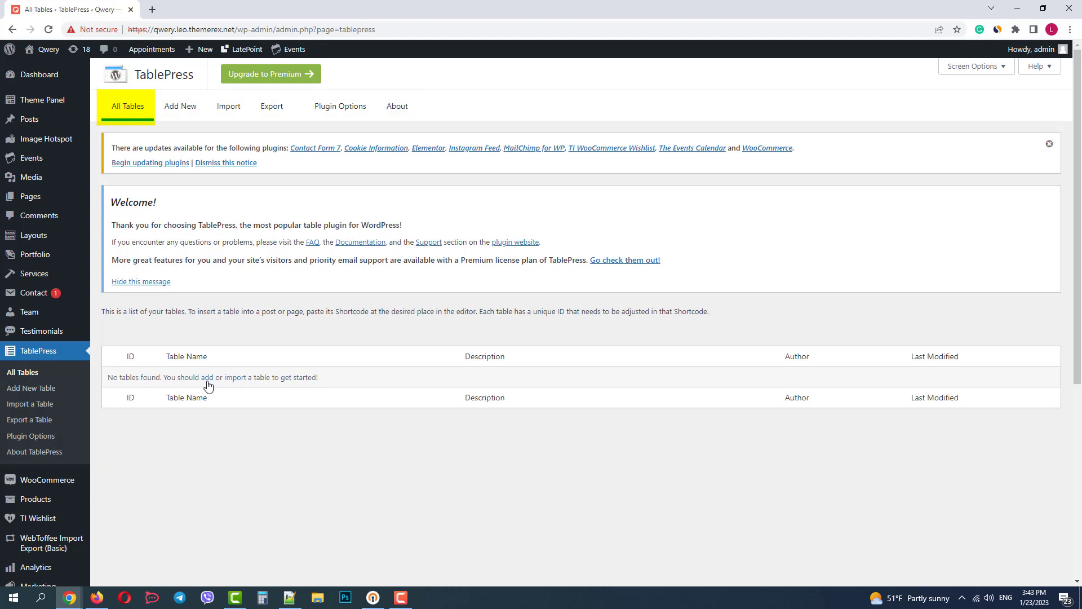
{"action": "left_click", "coordinate": [175, 116]}
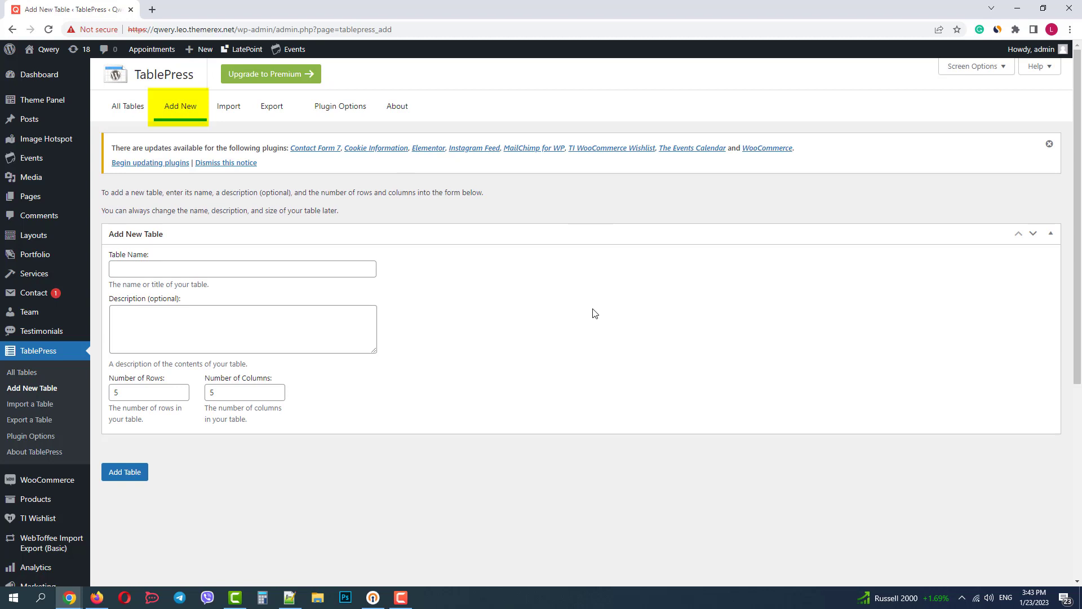
{"action": "left_click", "coordinate": [243, 114]}
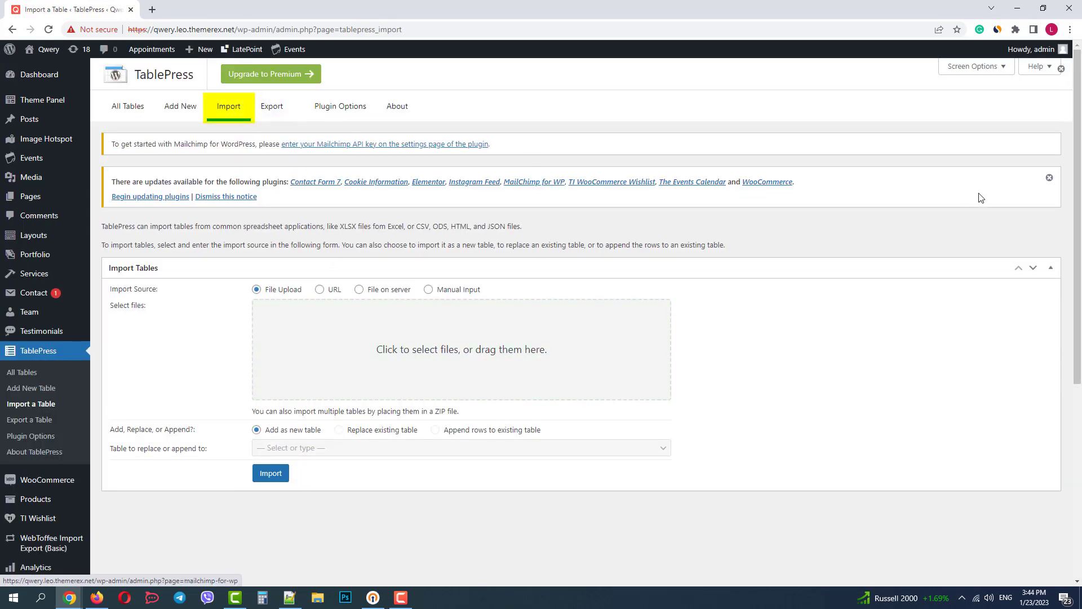
{"action": "left_click", "coordinate": [1049, 178]}
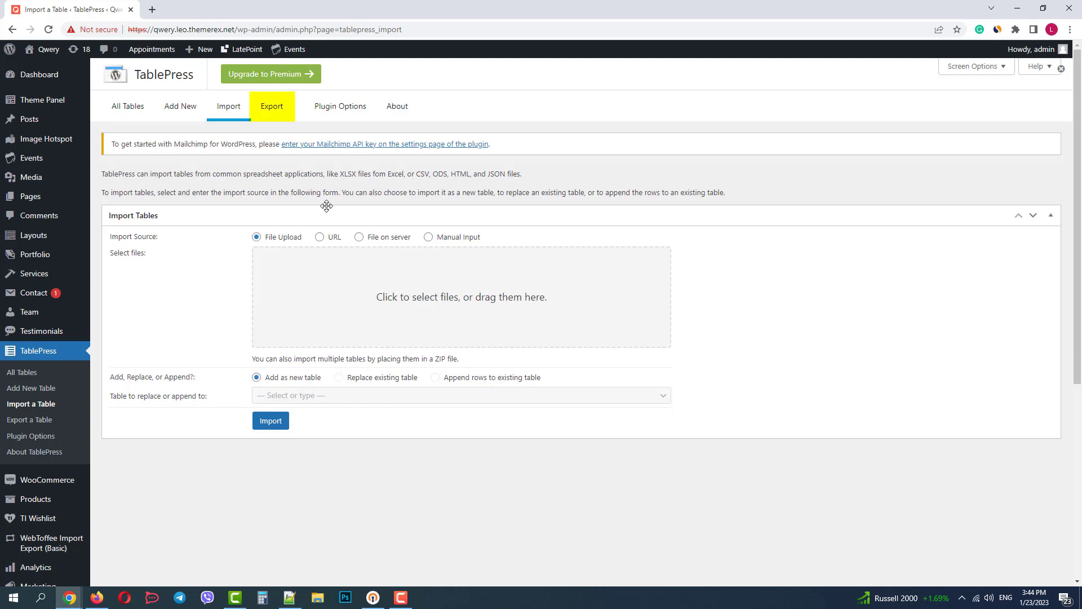
{"action": "left_click", "coordinate": [272, 111]}
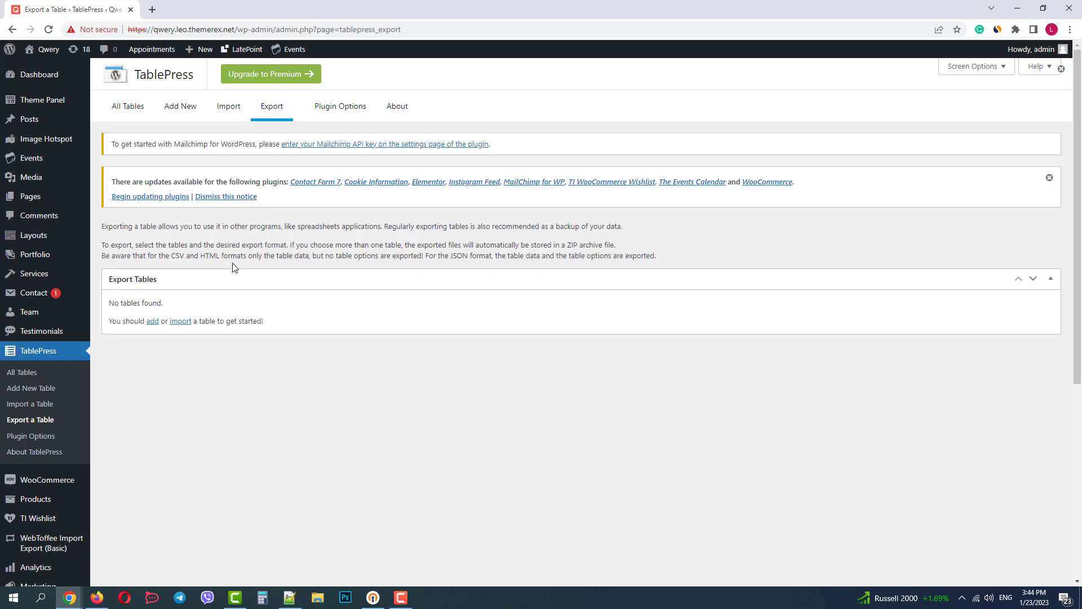
- Look over TablePress Plugin Options, leaving the admin menu entry placement unchanged
{"action": "left_click", "coordinate": [340, 110]}
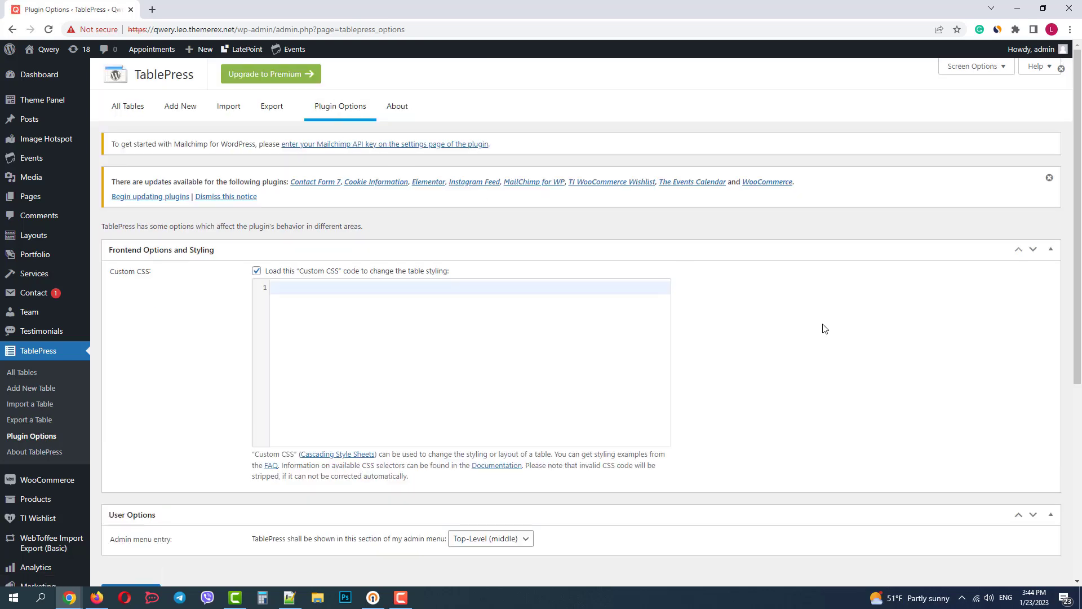
{"action": "scroll", "coordinate": [824, 325], "scroll_direction": "down", "scroll_amount": 1}
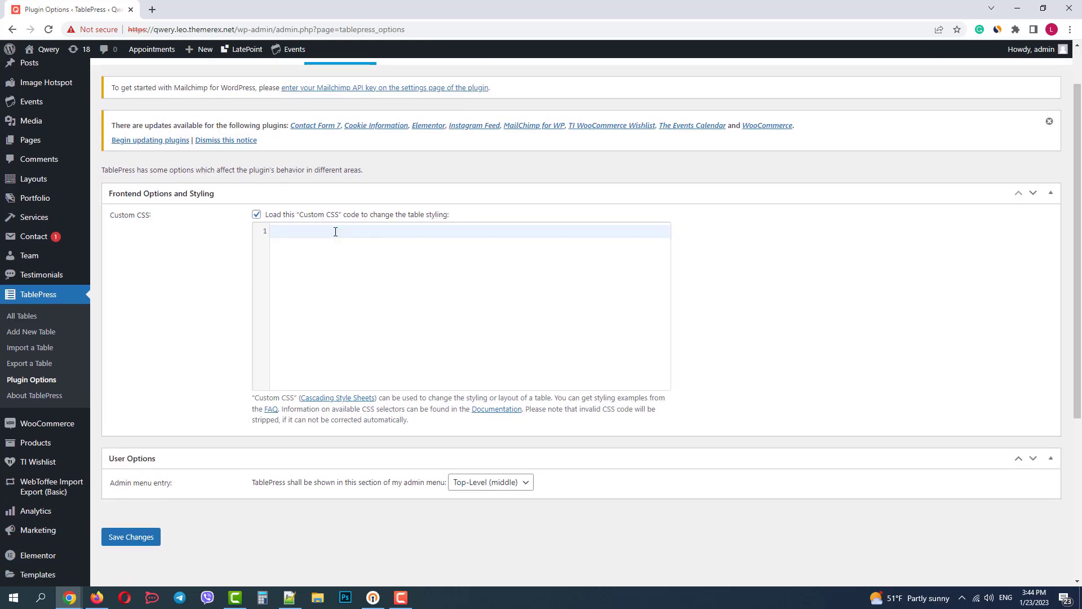
{"action": "scroll", "coordinate": [357, 274], "scroll_direction": "down", "scroll_amount": 1}
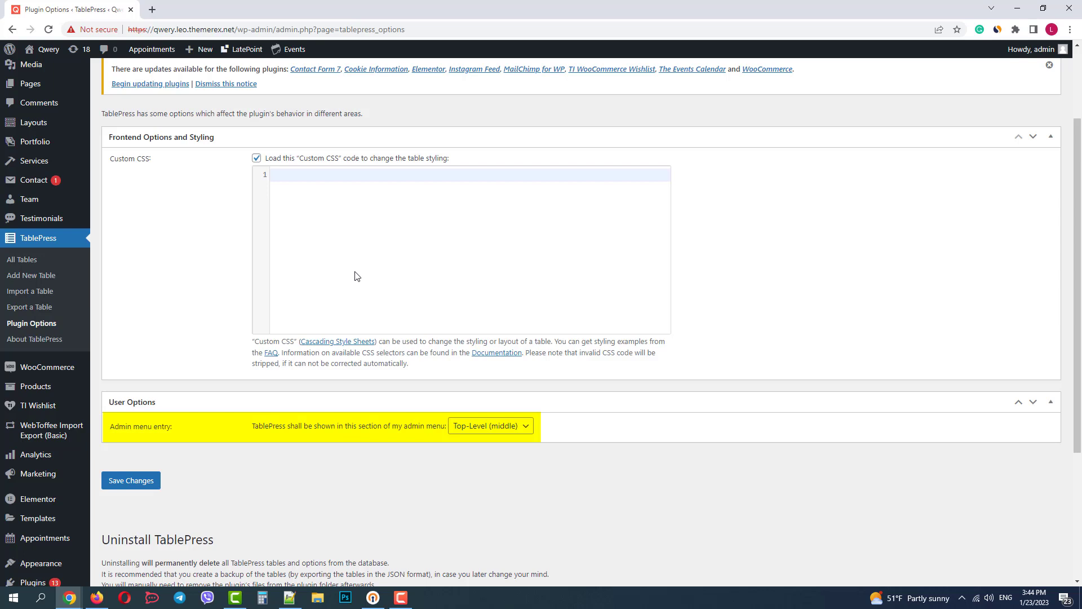
{"action": "left_click", "coordinate": [477, 430]}
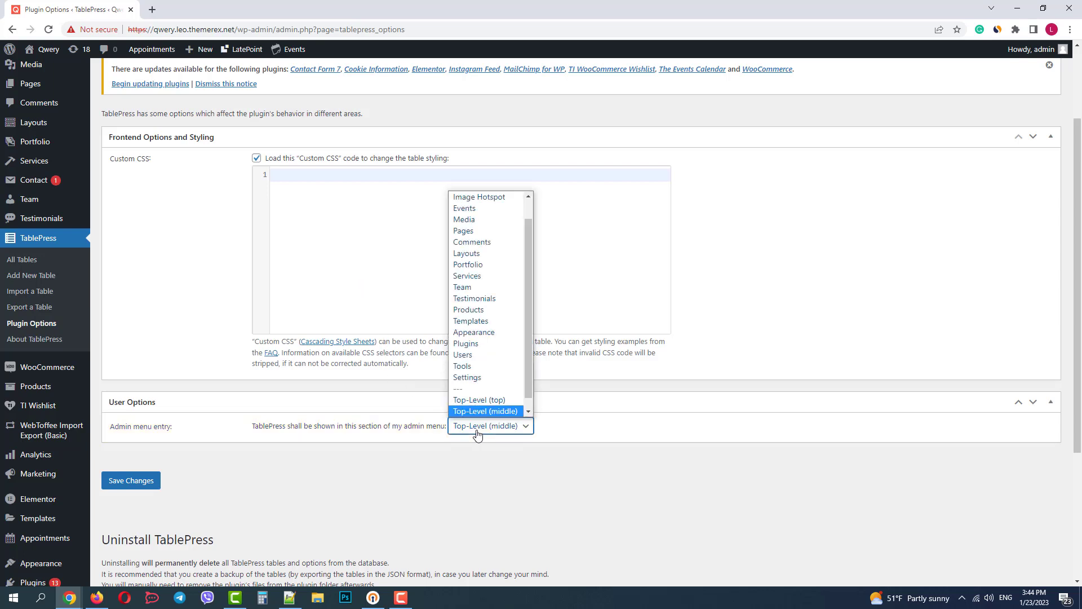
{"action": "left_click", "coordinate": [476, 432]}
{"action": "scroll", "coordinate": [456, 380], "scroll_direction": "up", "scroll_amount": 2}
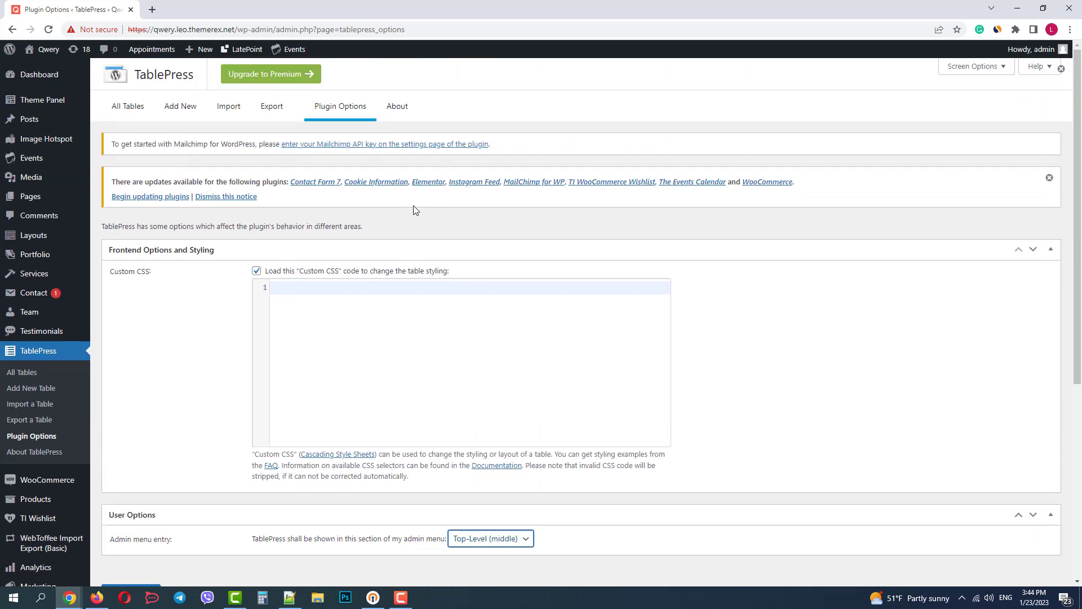
- Scroll through the About TablePress page
{"action": "left_click", "coordinate": [392, 109]}
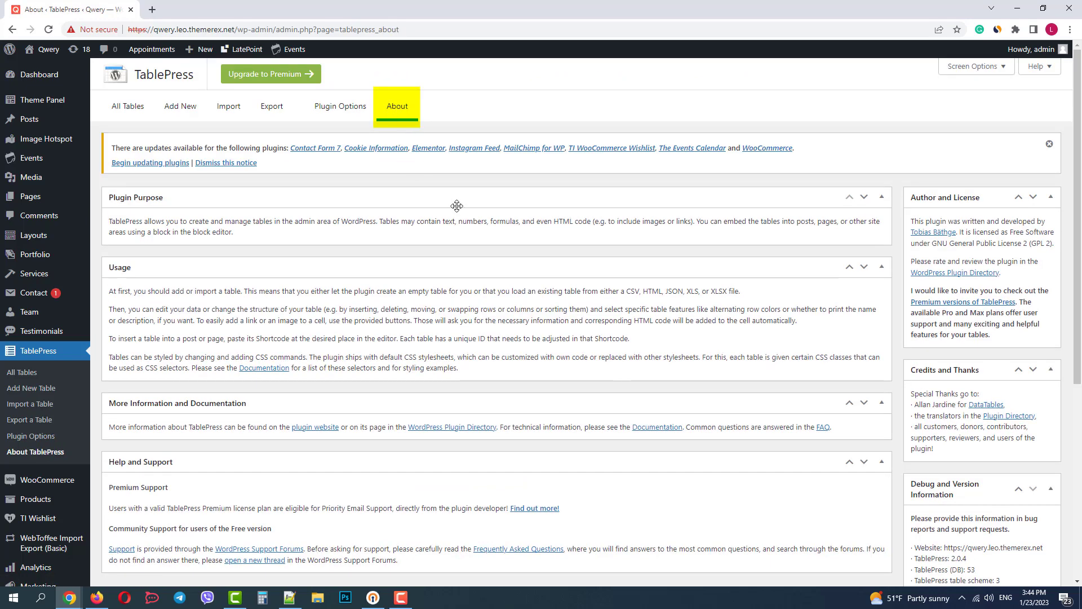
{"action": "scroll", "coordinate": [704, 290], "scroll_direction": "down", "scroll_amount": 3}
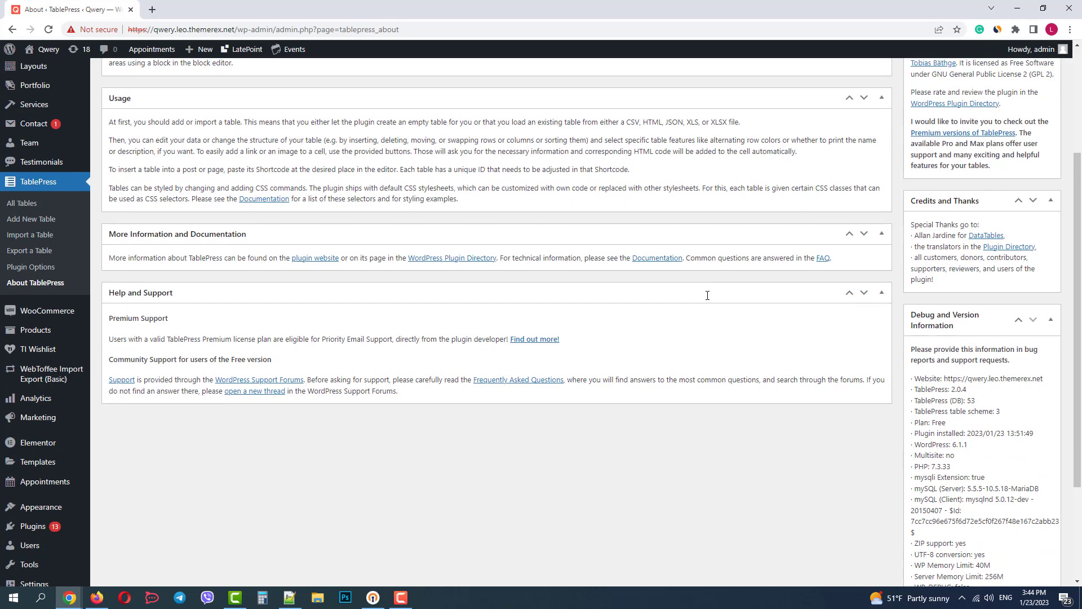
{"action": "scroll", "coordinate": [706, 296], "scroll_direction": "up", "scroll_amount": 3}
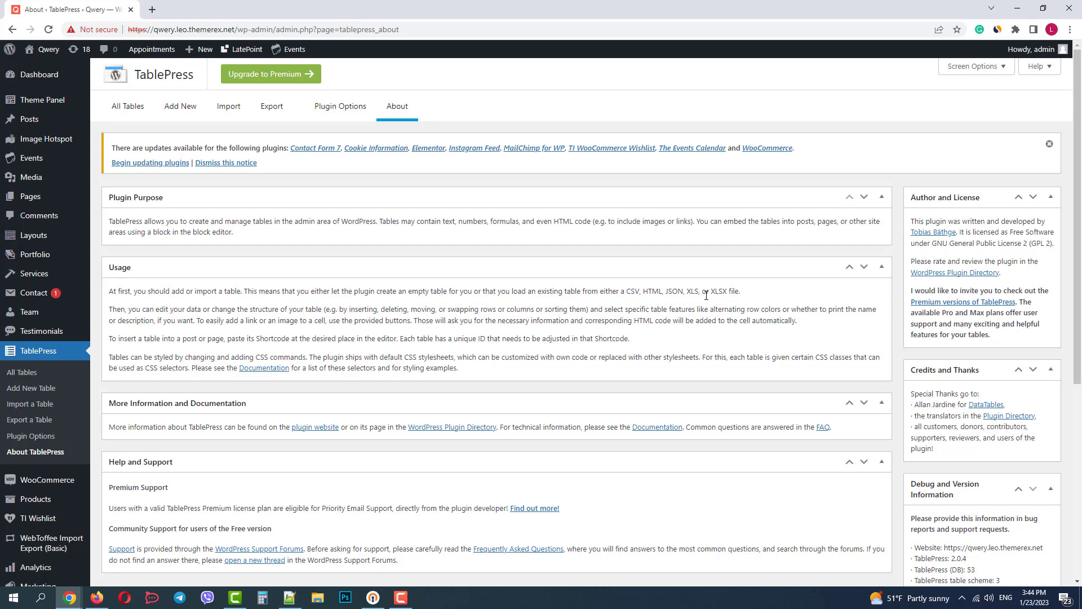
- Enter a name for the new 5×5 table, then move on to the description field
{"action": "left_click", "coordinate": [182, 107]}
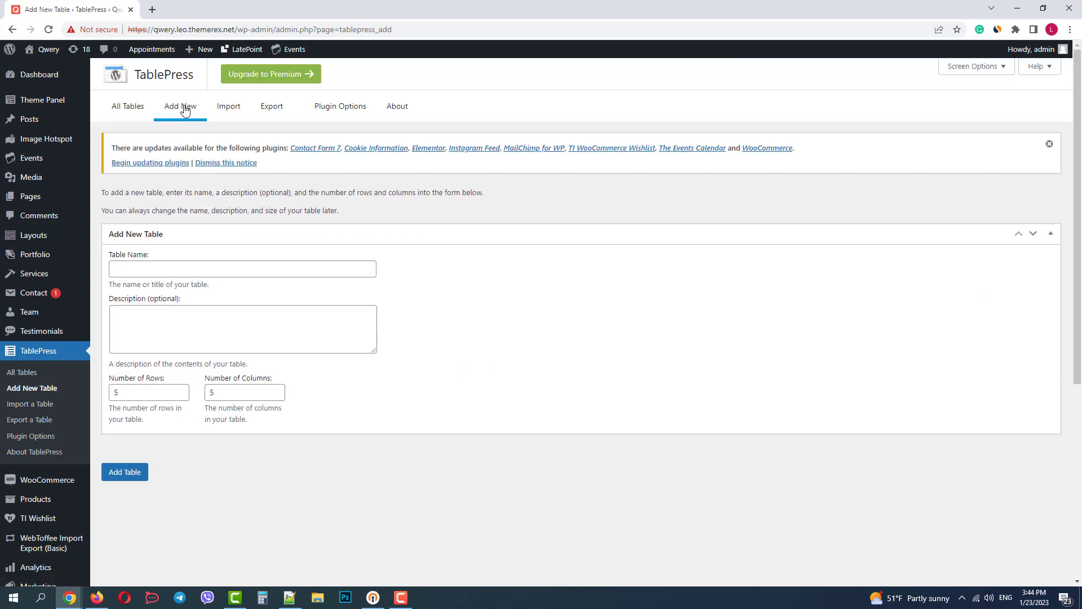
{"action": "left_click", "coordinate": [172, 265]}
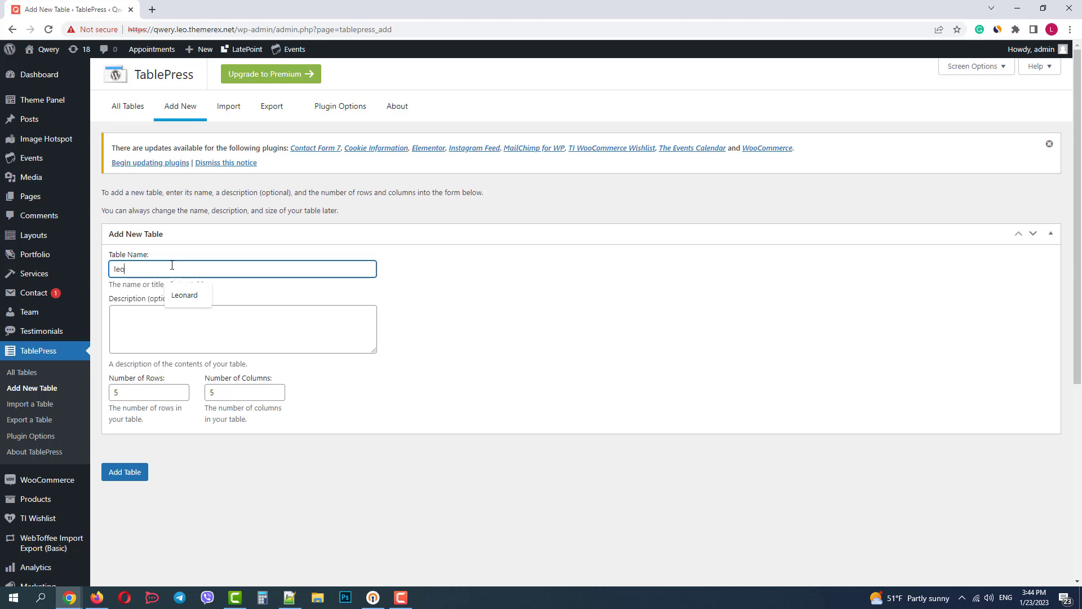
{"action": "type", "text": "leonard"}
{"action": "left_click", "coordinate": [171, 321]}
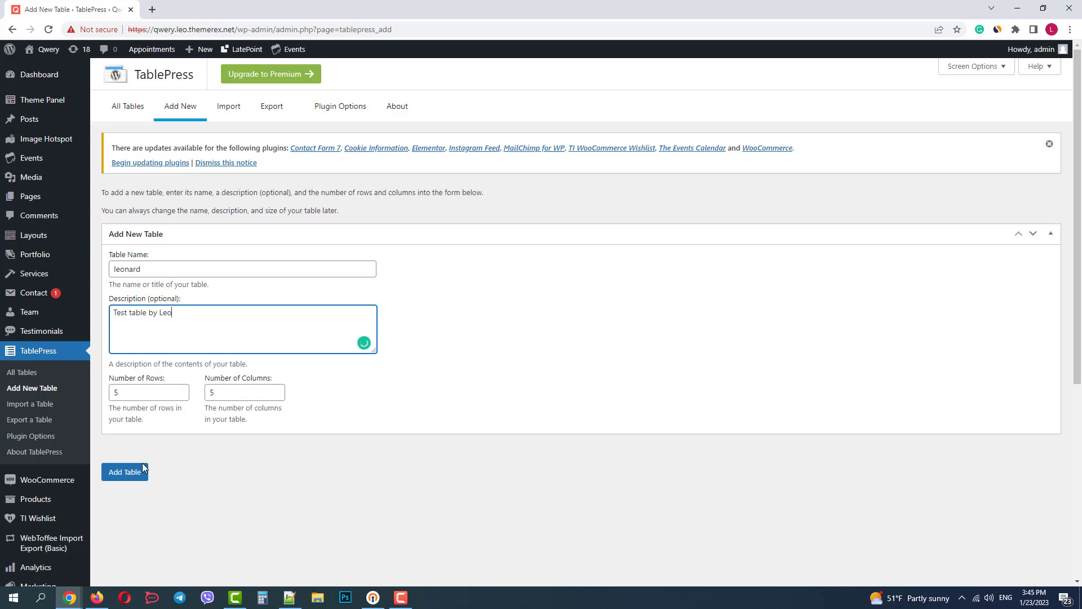
{"action": "left_click", "coordinate": [125, 472]}
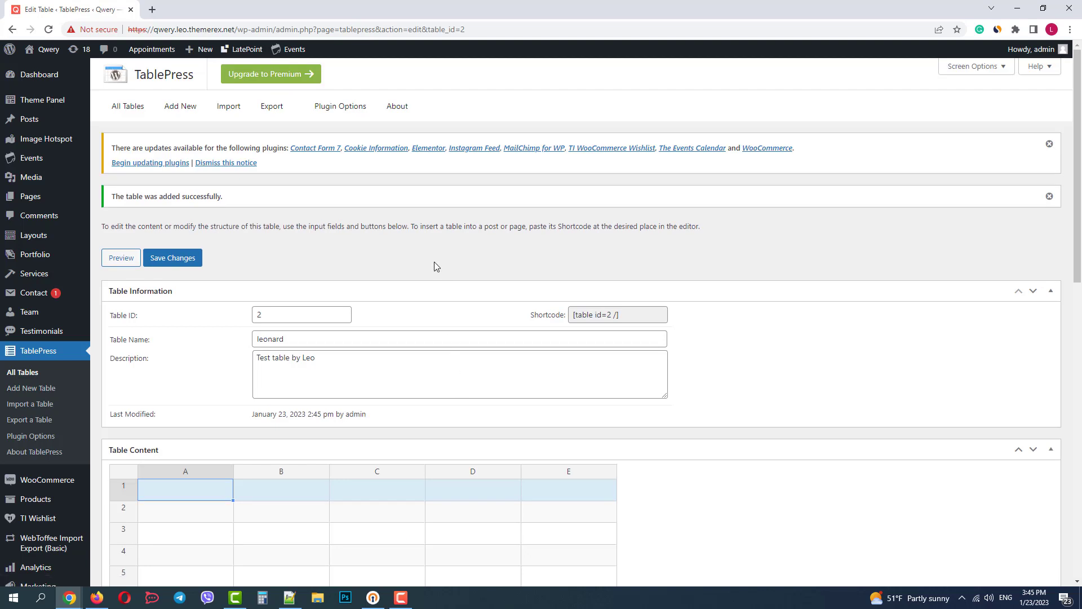
{"action": "scroll", "coordinate": [435, 261], "scroll_direction": "down", "scroll_amount": 1}
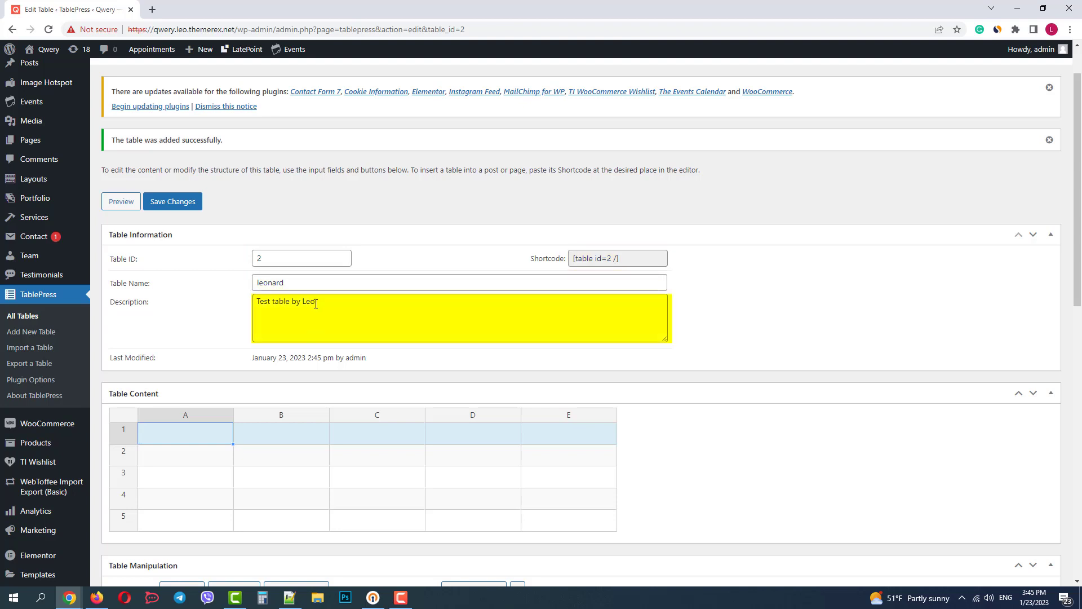
{"action": "scroll", "coordinate": [322, 311], "scroll_direction": "down", "scroll_amount": 2}
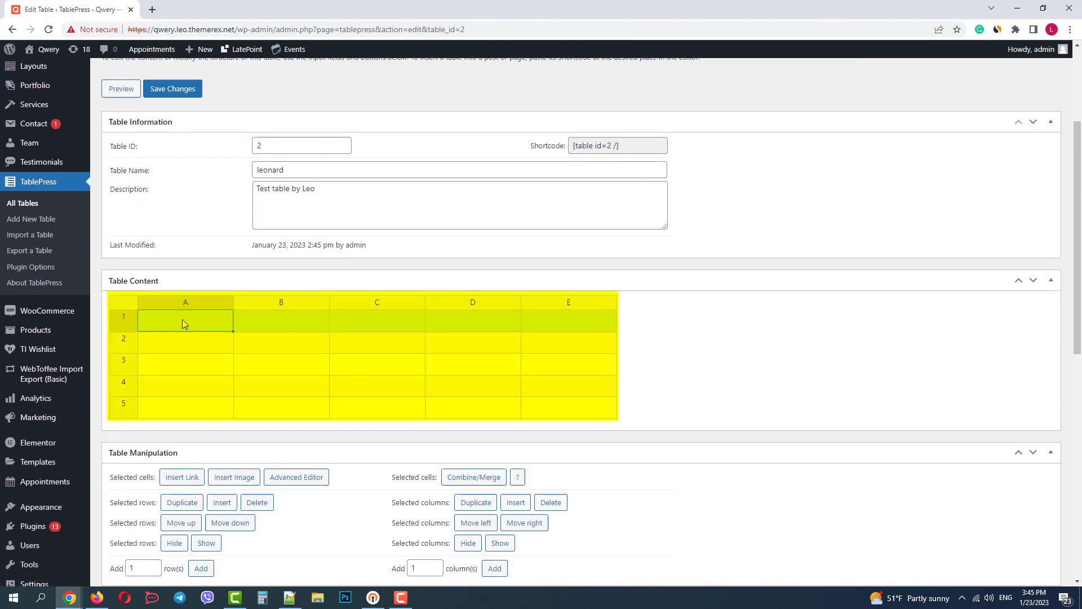
{"action": "left_click", "coordinate": [384, 350]}
{"action": "left_click", "coordinate": [478, 379]}
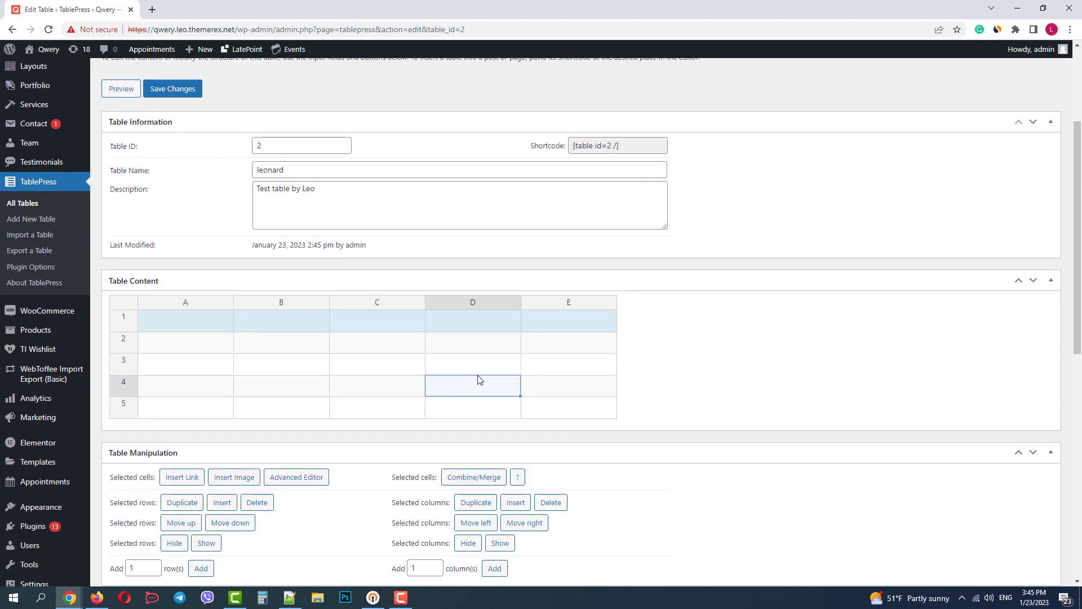
{"action": "right_click", "coordinate": [598, 393]}
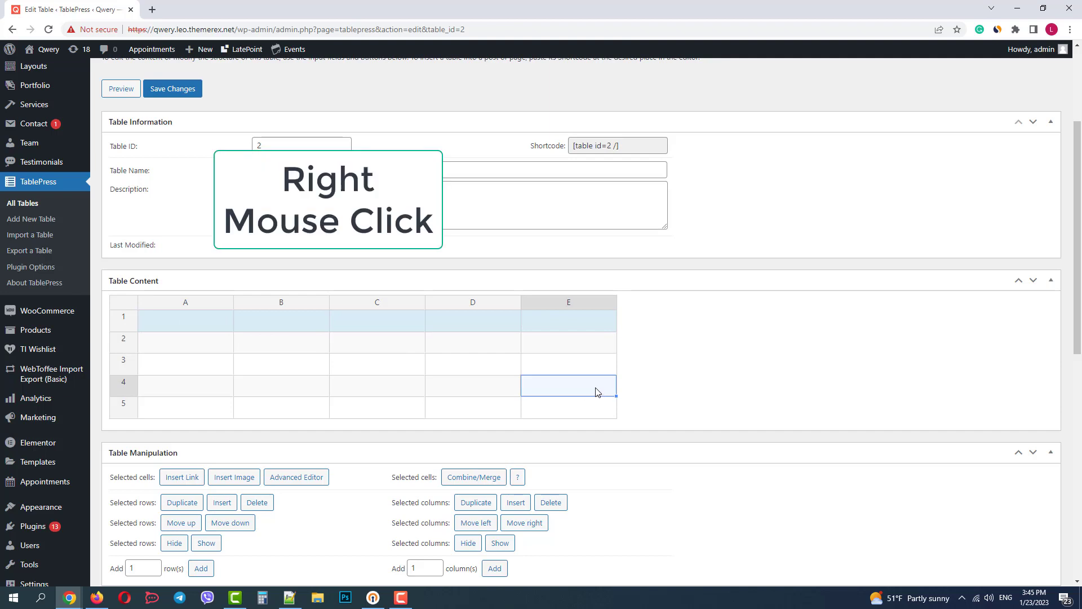
{"action": "right_click", "coordinate": [574, 345]}
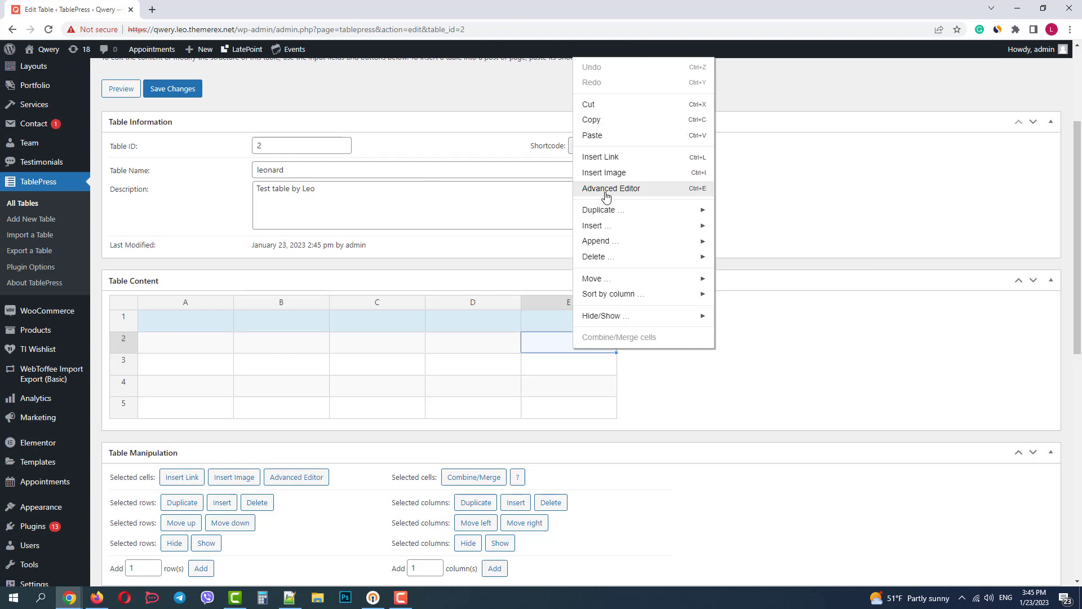
{"action": "mouse_move", "coordinate": [607, 297]}
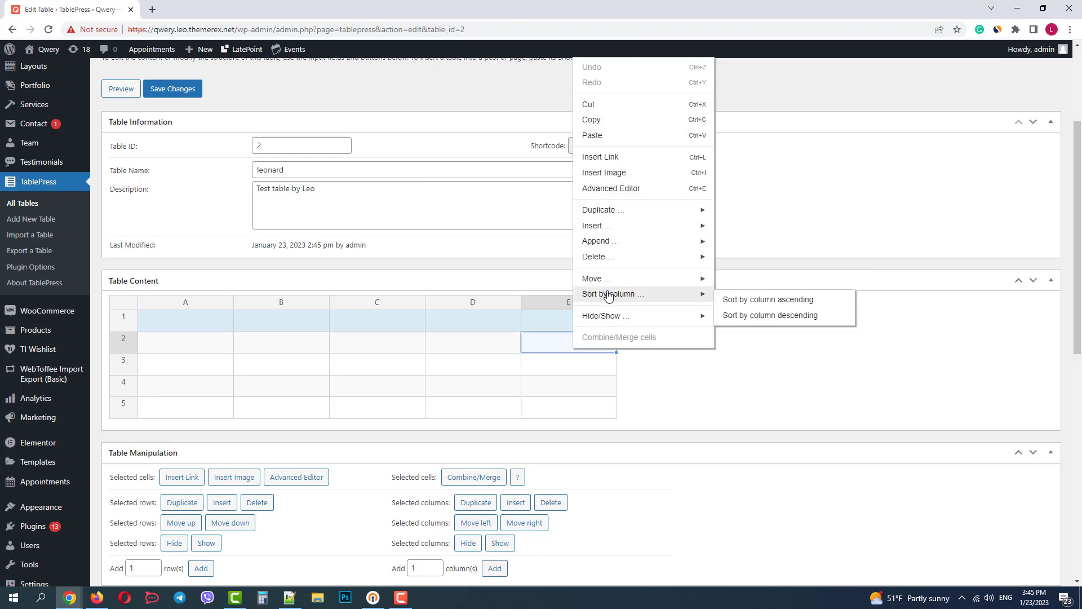
{"action": "left_click", "coordinate": [682, 403]}
{"action": "scroll", "coordinate": [679, 400], "scroll_direction": "down", "scroll_amount": 3}
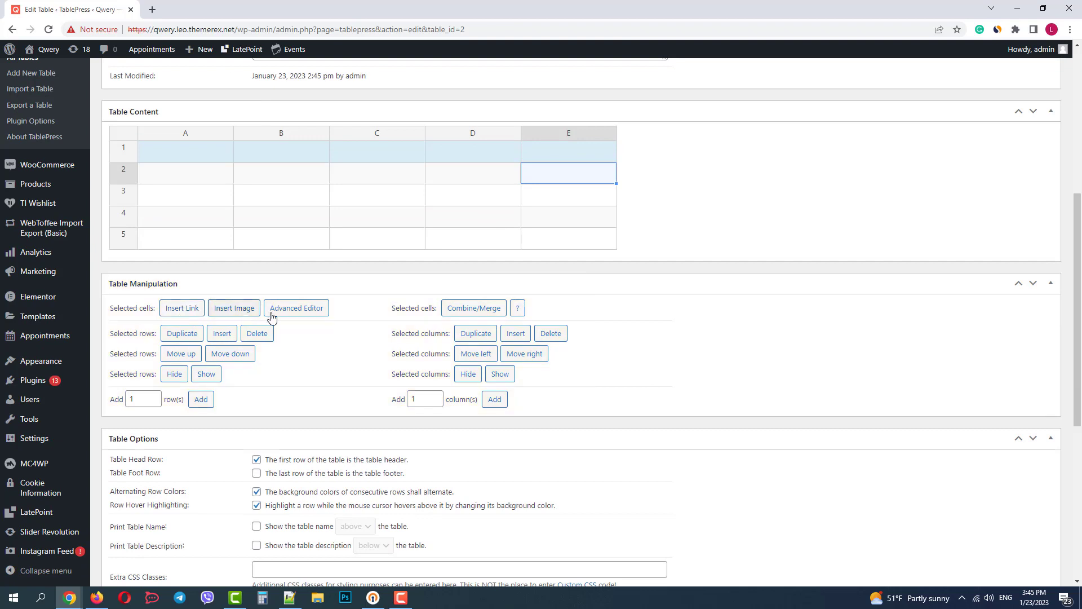
{"action": "left_click", "coordinate": [185, 198]}
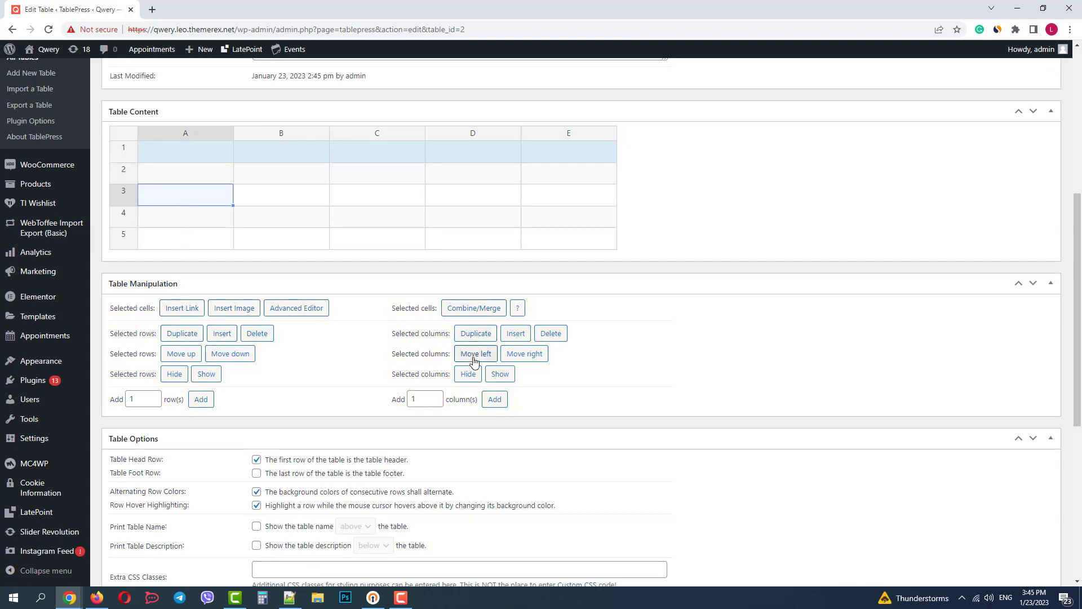
- Scroll to Table Features for Site Visitors to enable horizontal scrolling, then back up to Table Content
{"action": "scroll", "coordinate": [575, 353], "scroll_direction": "down", "scroll_amount": 4}
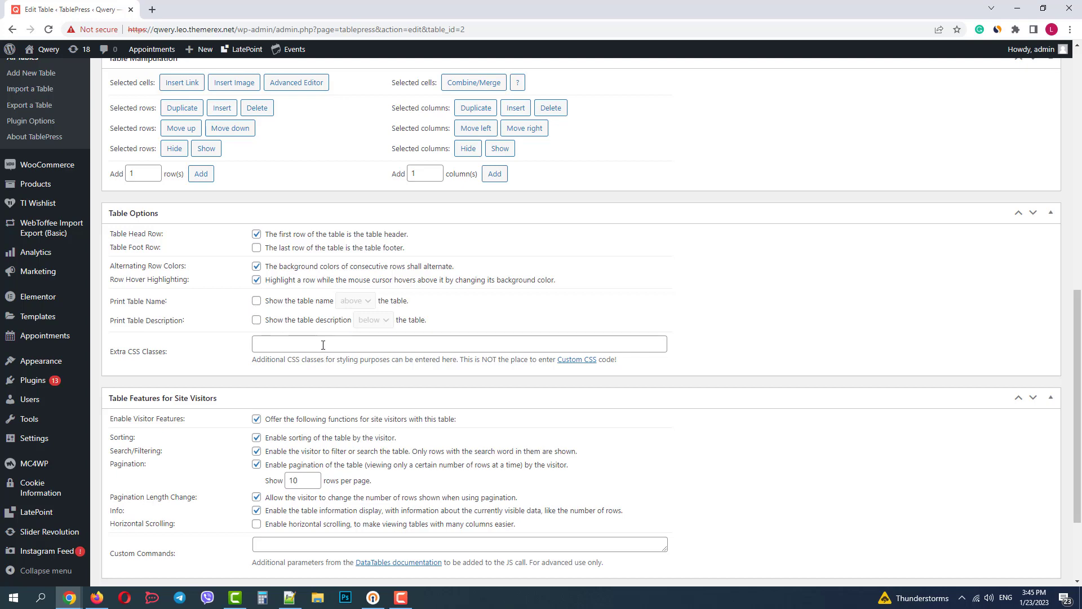
{"action": "scroll", "coordinate": [323, 345], "scroll_direction": "down", "scroll_amount": 2}
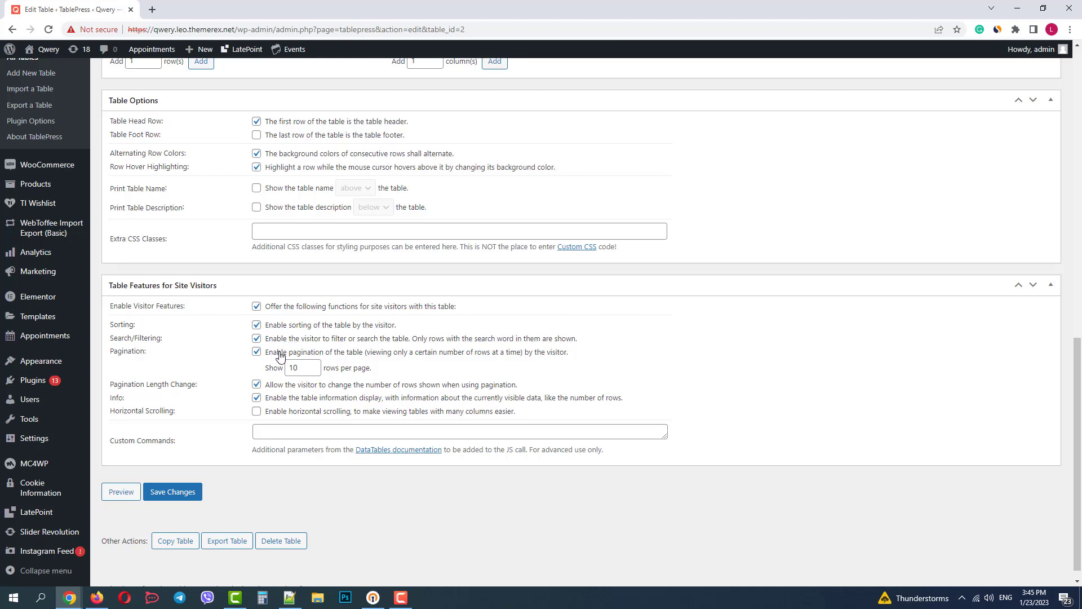
{"action": "scroll", "coordinate": [280, 356], "scroll_direction": "down", "scroll_amount": 1}
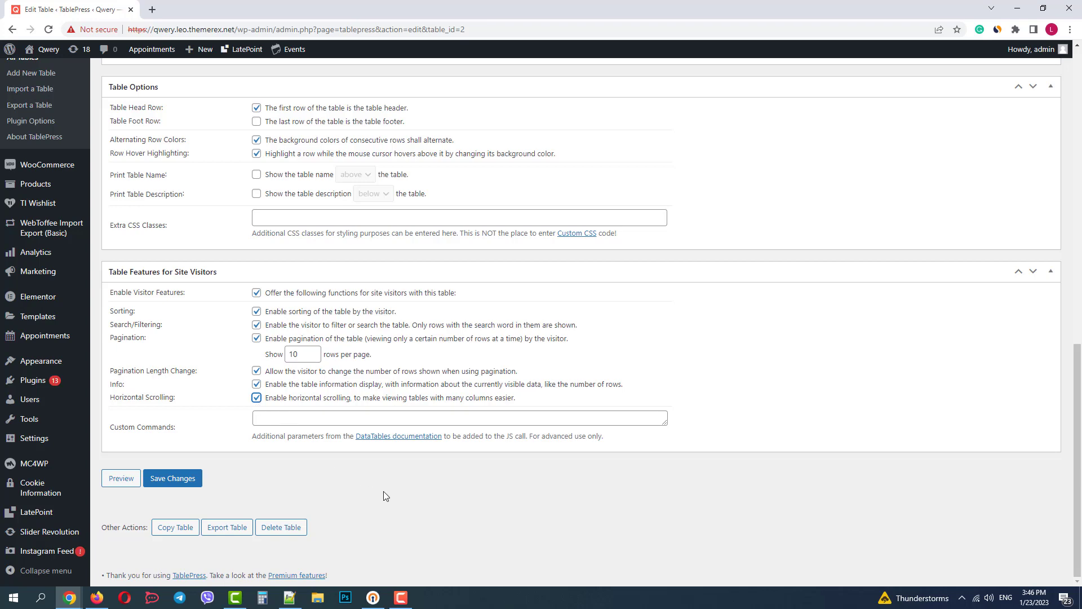
{"action": "scroll", "coordinate": [389, 479], "scroll_direction": "up", "scroll_amount": 6}
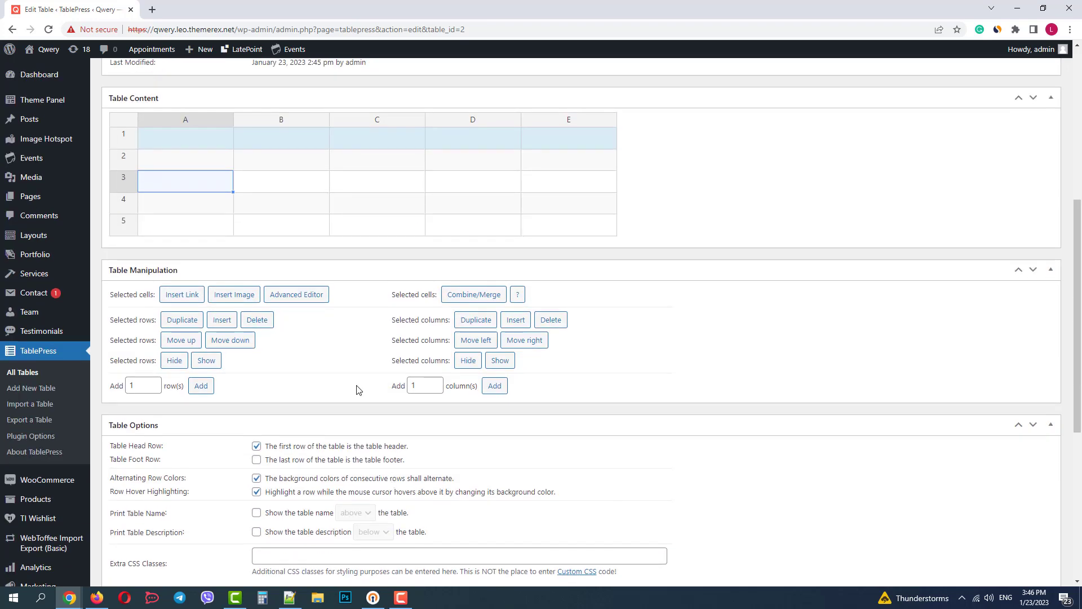
- Delete column E and row 5 from the table grid
{"action": "scroll", "coordinate": [251, 211], "scroll_direction": "up", "scroll_amount": 2}
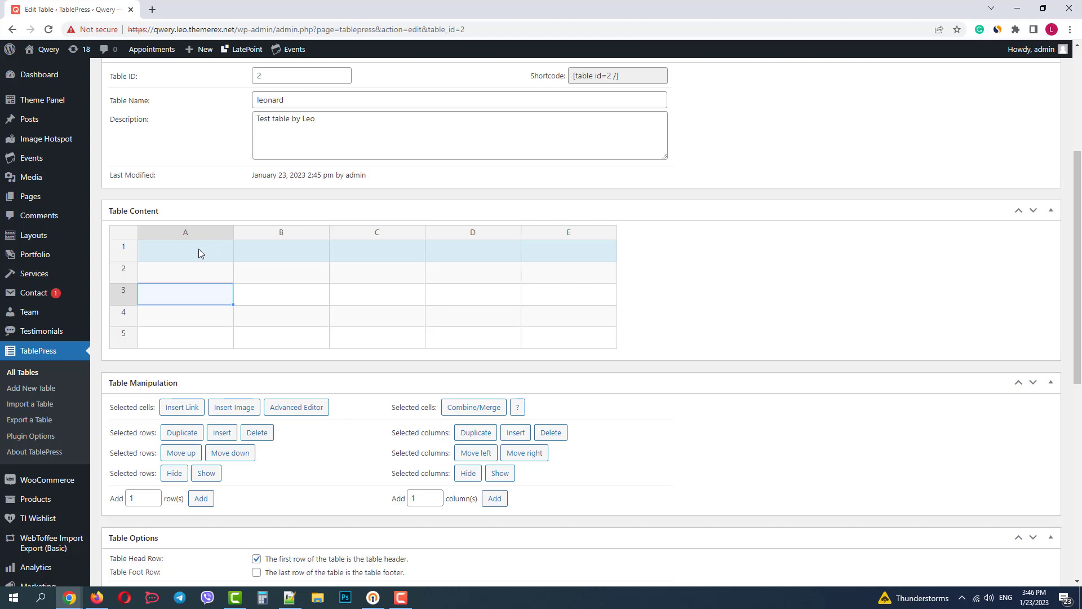
{"action": "right_click", "coordinate": [551, 231]}
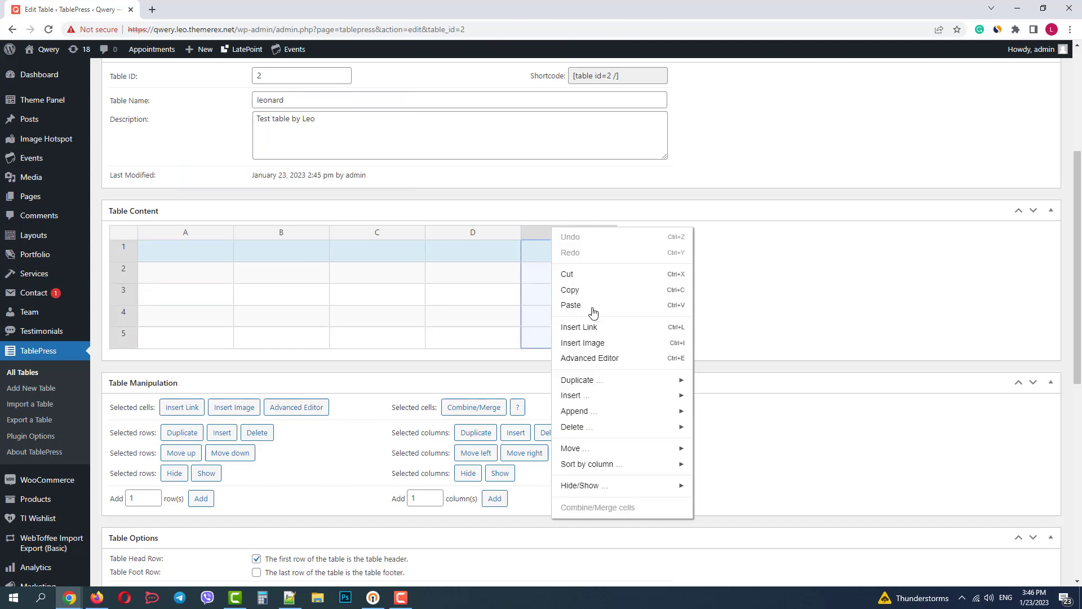
{"action": "mouse_move", "coordinate": [648, 427]}
{"action": "left_click", "coordinate": [742, 449]}
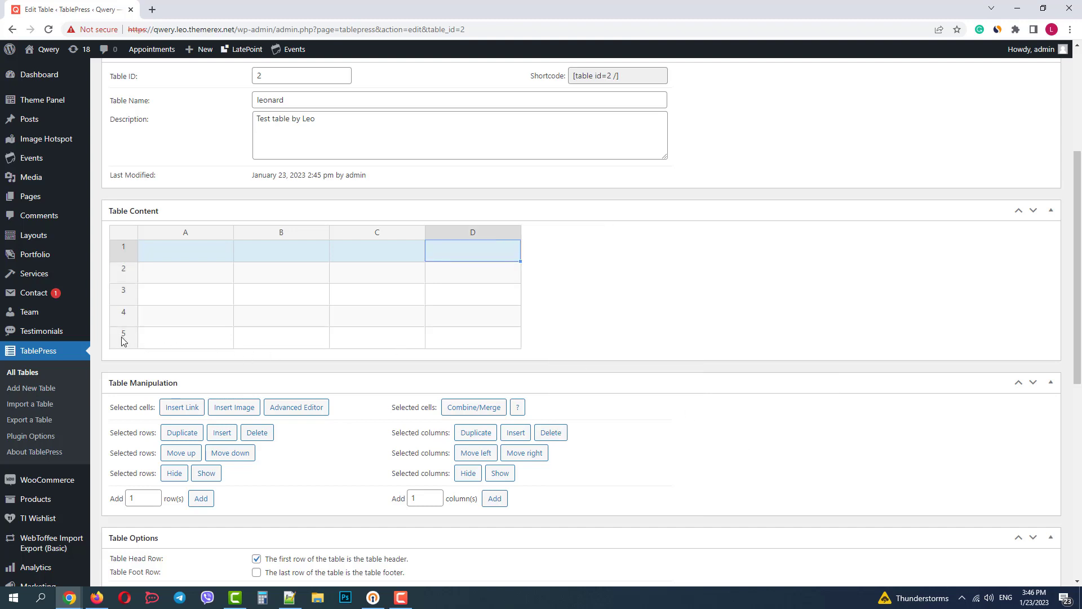
{"action": "right_click", "coordinate": [122, 337]}
{"action": "mouse_move", "coordinate": [165, 252]}
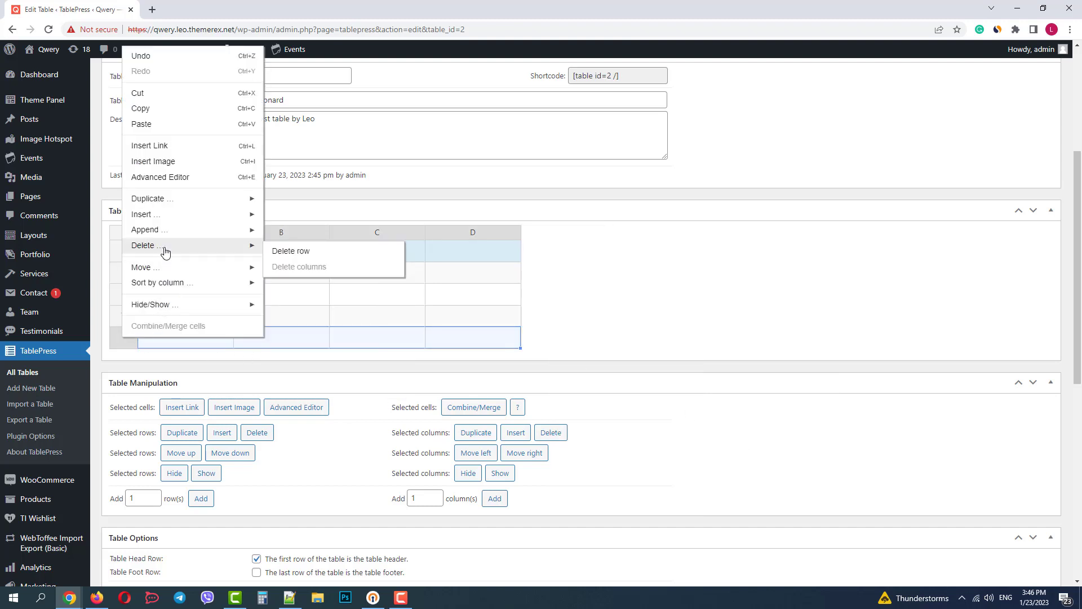
{"action": "left_click", "coordinate": [288, 252]}
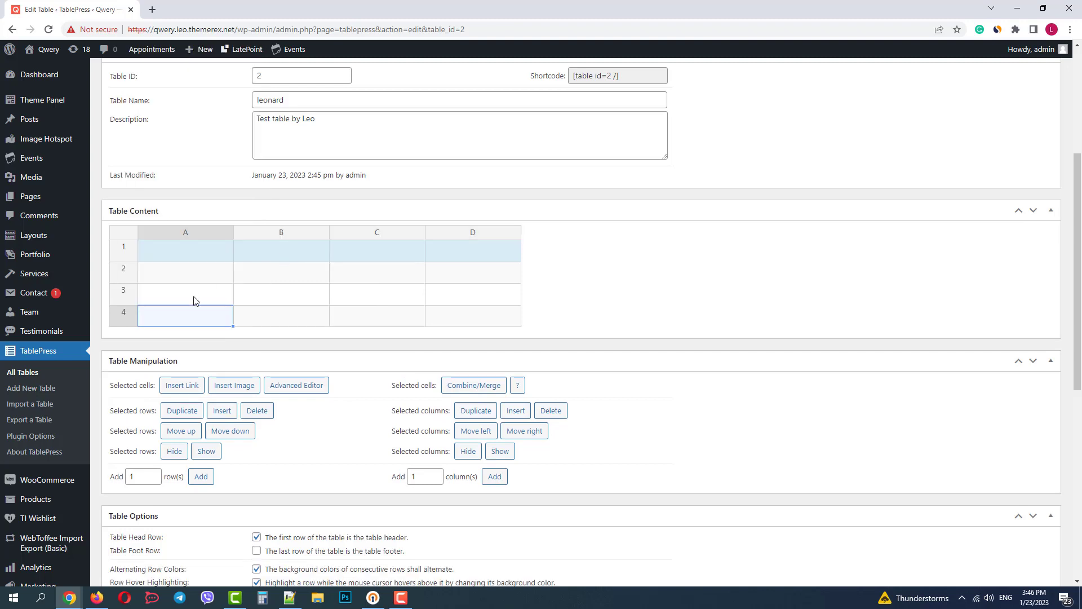
- Append an extra row at the end, then delete it again, leaving four rows
{"action": "right_click", "coordinate": [125, 322]}
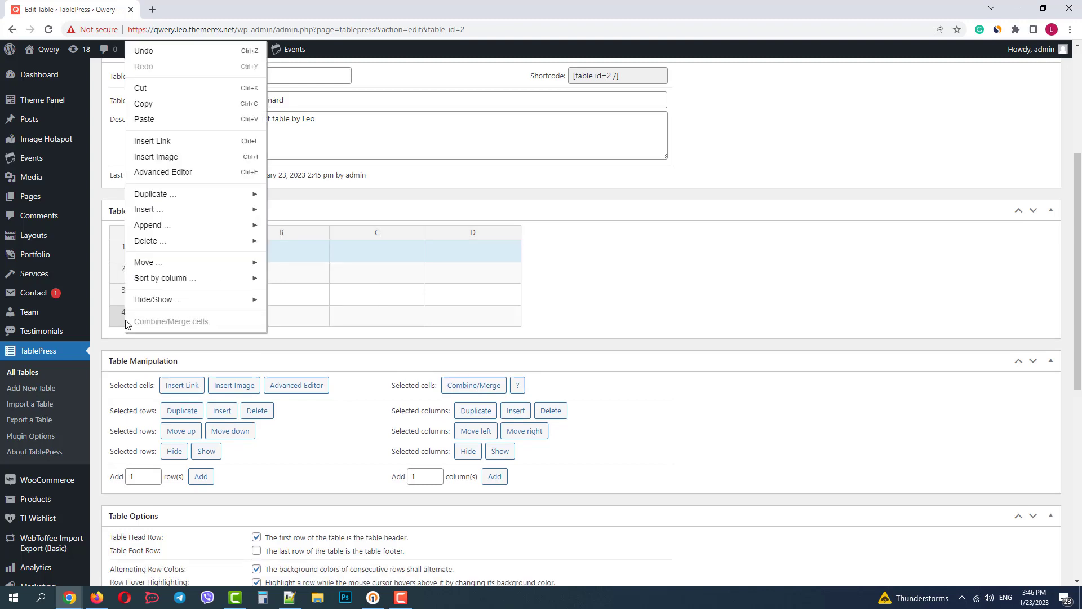
{"action": "mouse_move", "coordinate": [176, 234]}
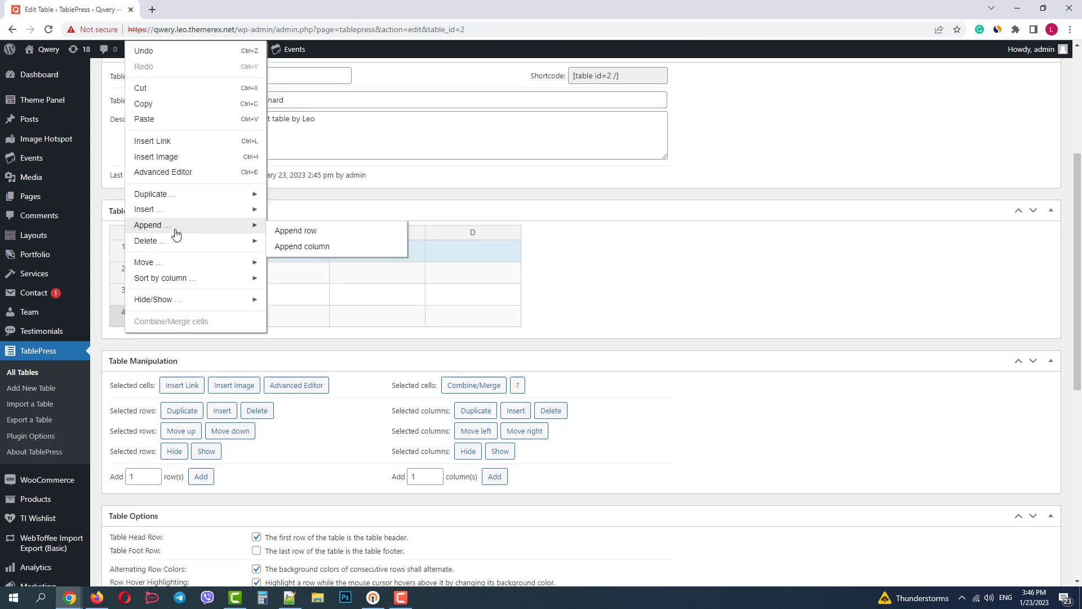
{"action": "left_click", "coordinate": [289, 234]}
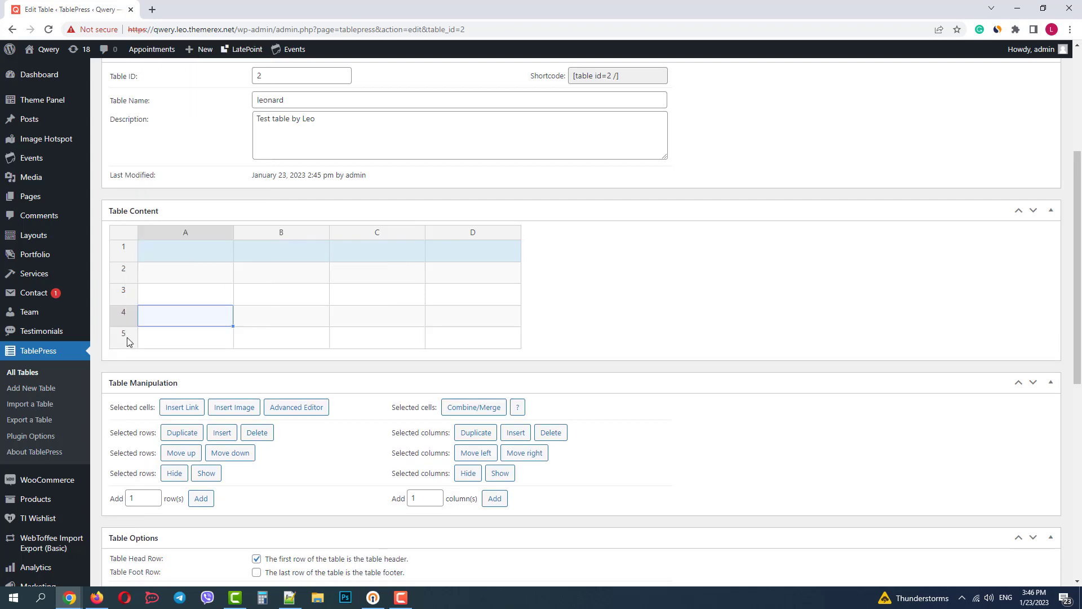
{"action": "right_click", "coordinate": [129, 341]}
{"action": "mouse_move", "coordinate": [170, 248]}
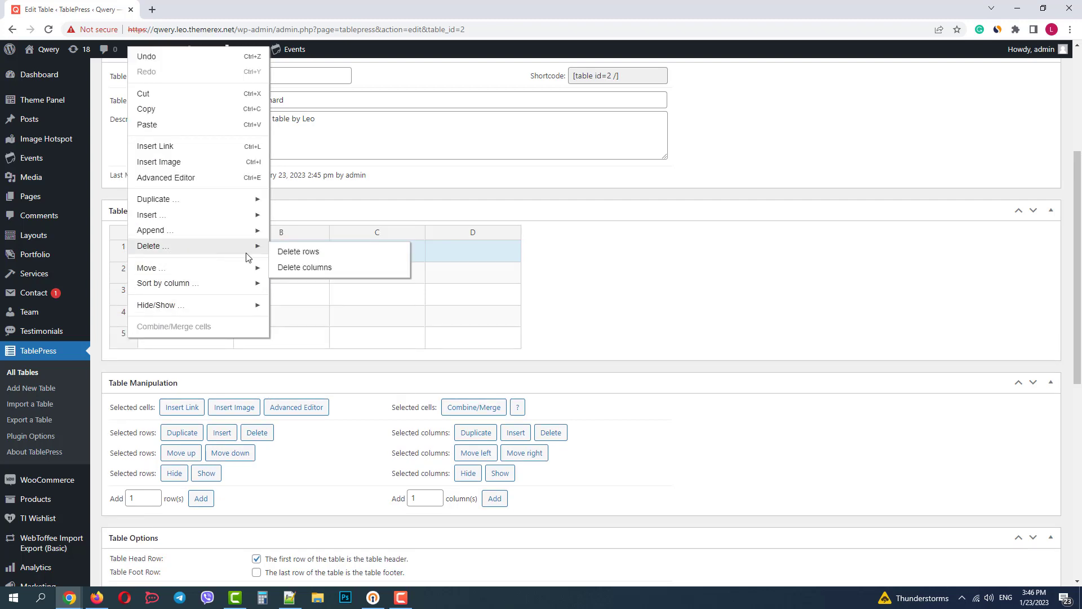
{"action": "left_click", "coordinate": [299, 252]}
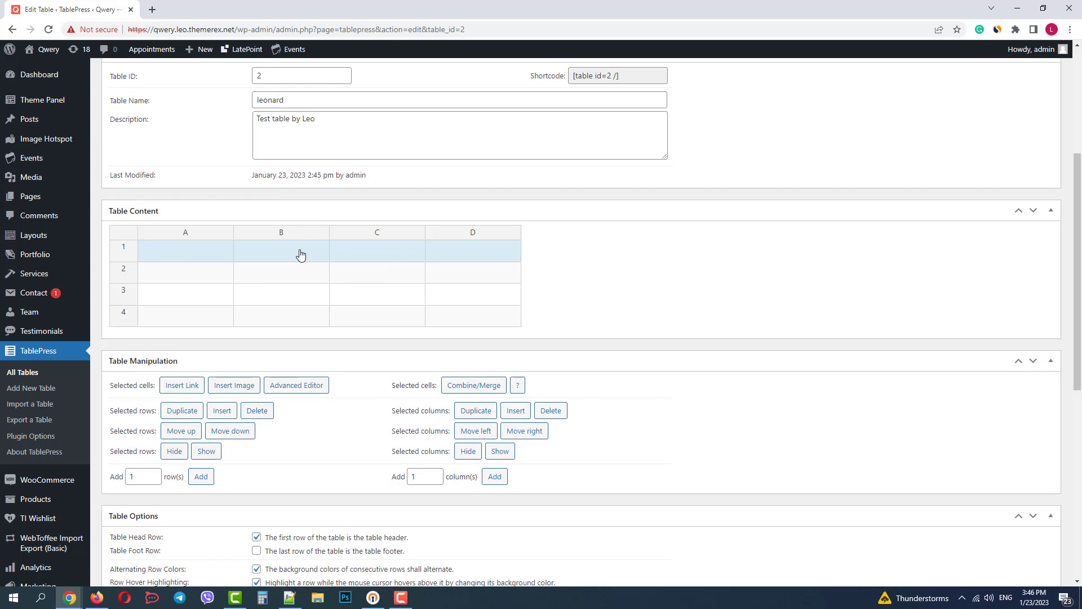
- Fill header cells A1–D1 with Products, Image, Link and Price
{"action": "left_click", "coordinate": [192, 250]}
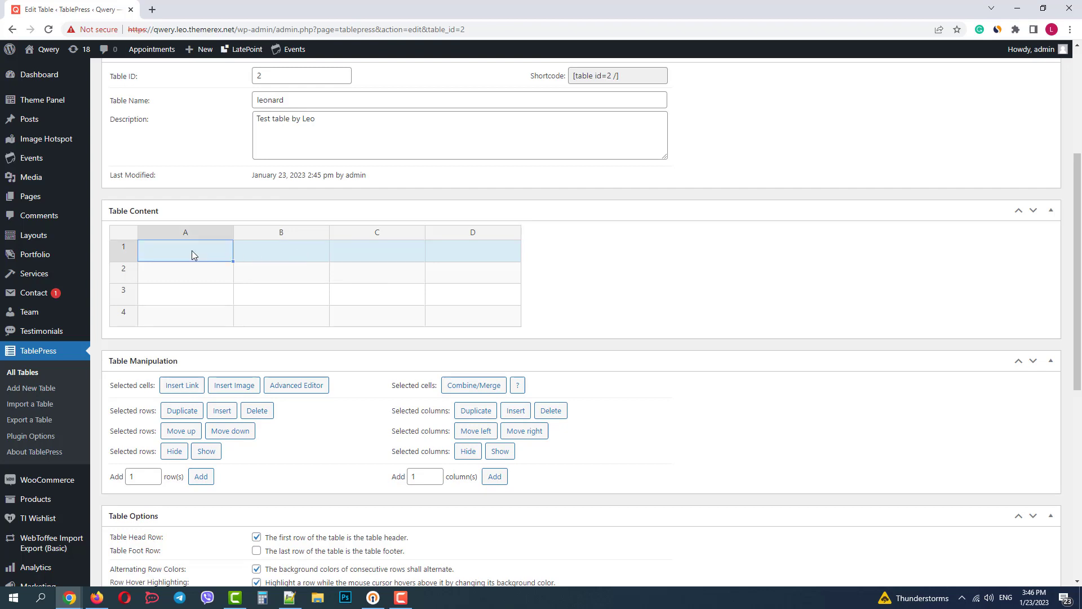
{"action": "type", "text": "Produ"}
{"action": "type", "text": "cts"}
{"action": "key", "text": "BackSpace"}
{"action": "type", "text": "ts"}
{"action": "left_click", "coordinate": [259, 254]}
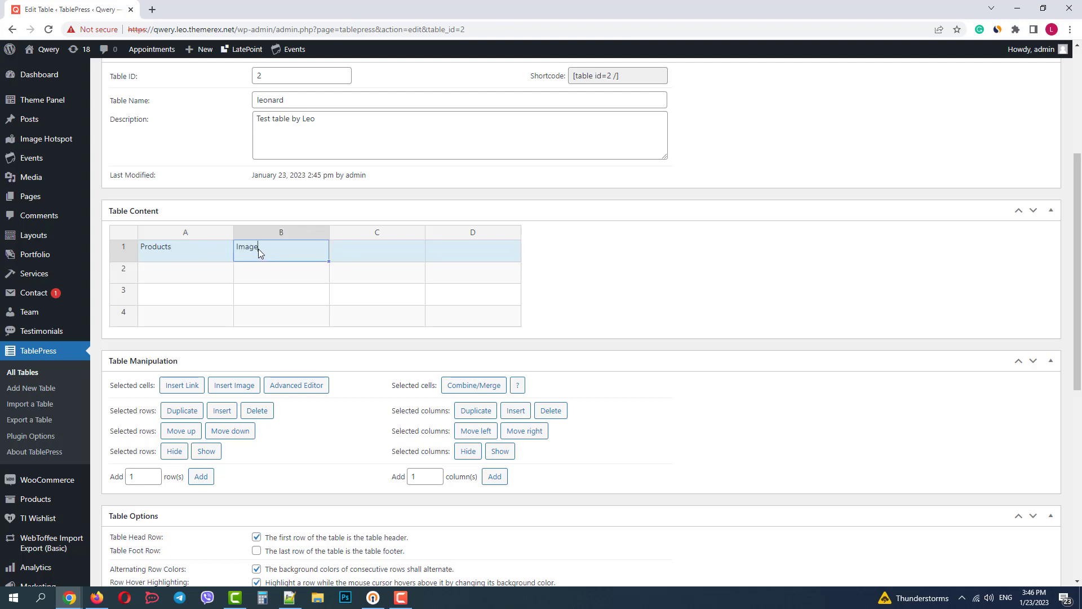
{"action": "left_click", "coordinate": [381, 258]}
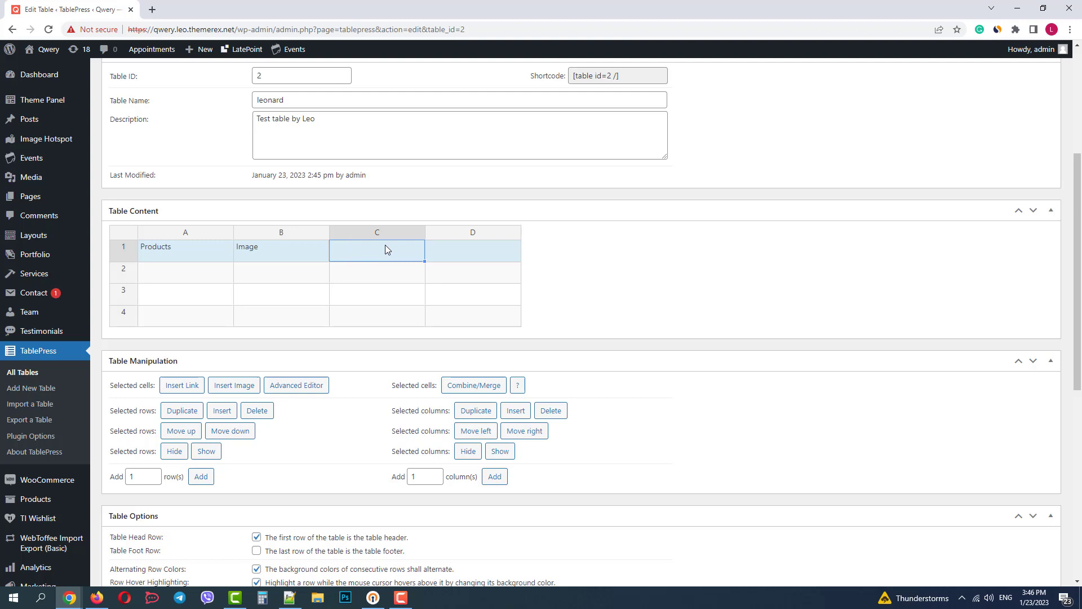
{"action": "type", "text": "Link"}
{"action": "left_click", "coordinate": [448, 259]}
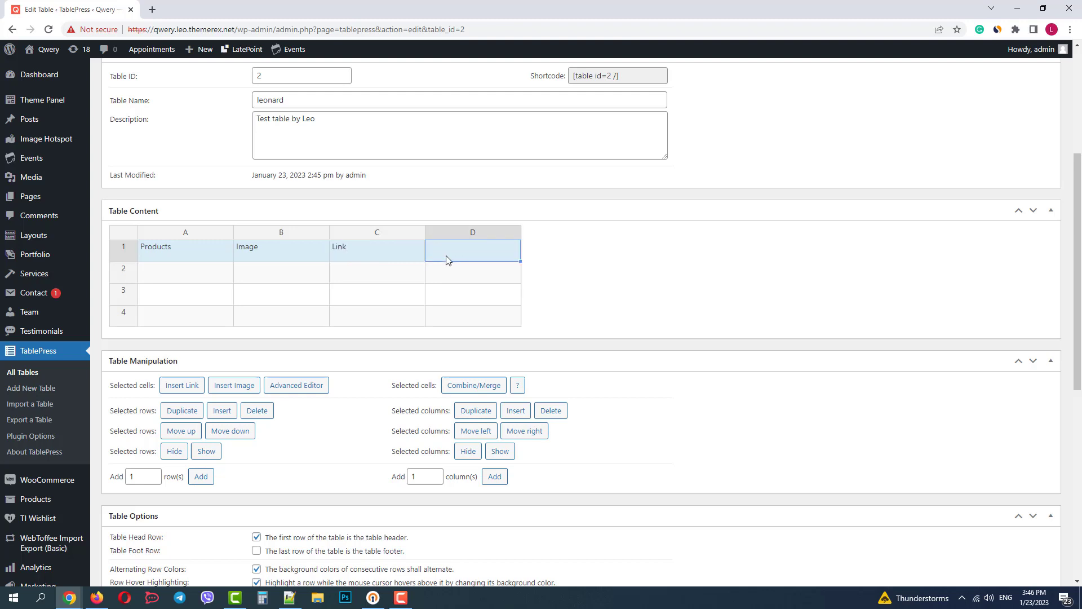
{"action": "type", "text": "Price"}
- Append a new column E after column D and head it Sales
{"action": "left_click", "coordinate": [493, 231]}
{"action": "right_click", "coordinate": [493, 232]}
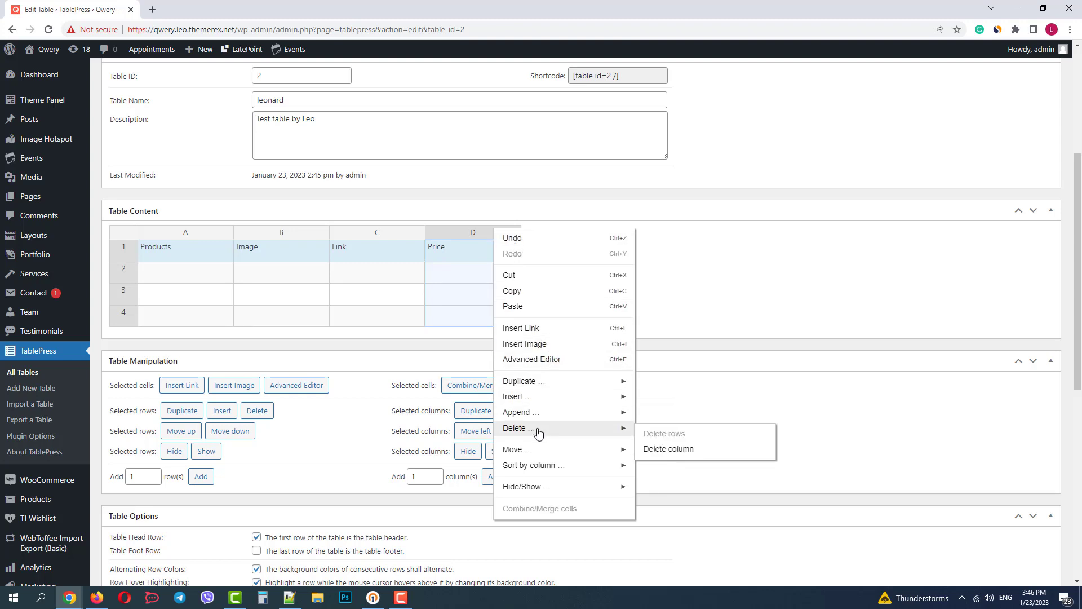
{"action": "mouse_move", "coordinate": [542, 419]}
{"action": "left_click", "coordinate": [679, 434]}
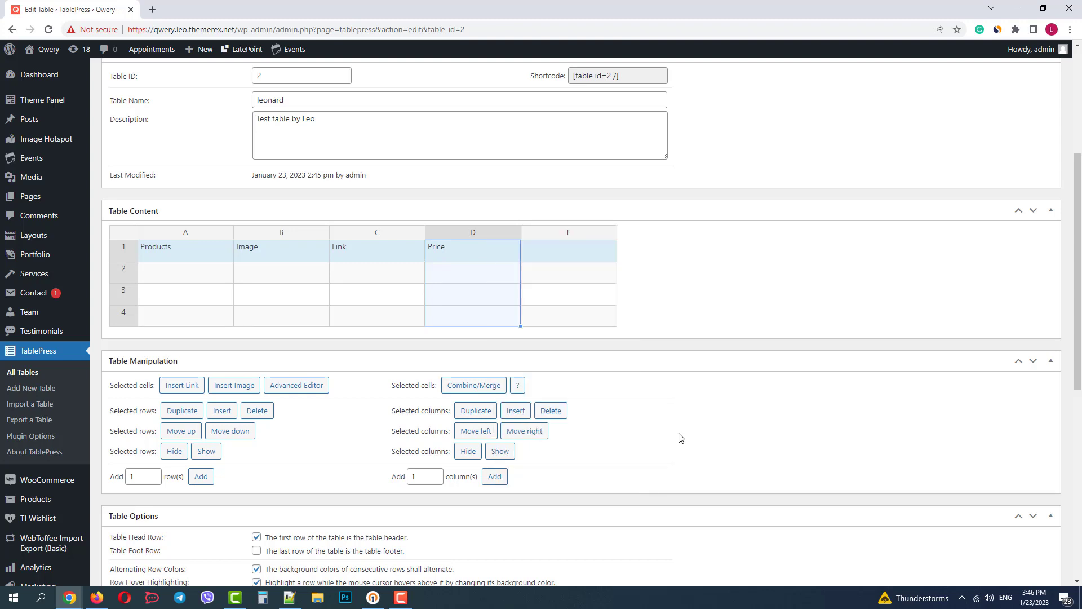
{"action": "left_click", "coordinate": [570, 250]}
{"action": "type", "text": "Sales"}
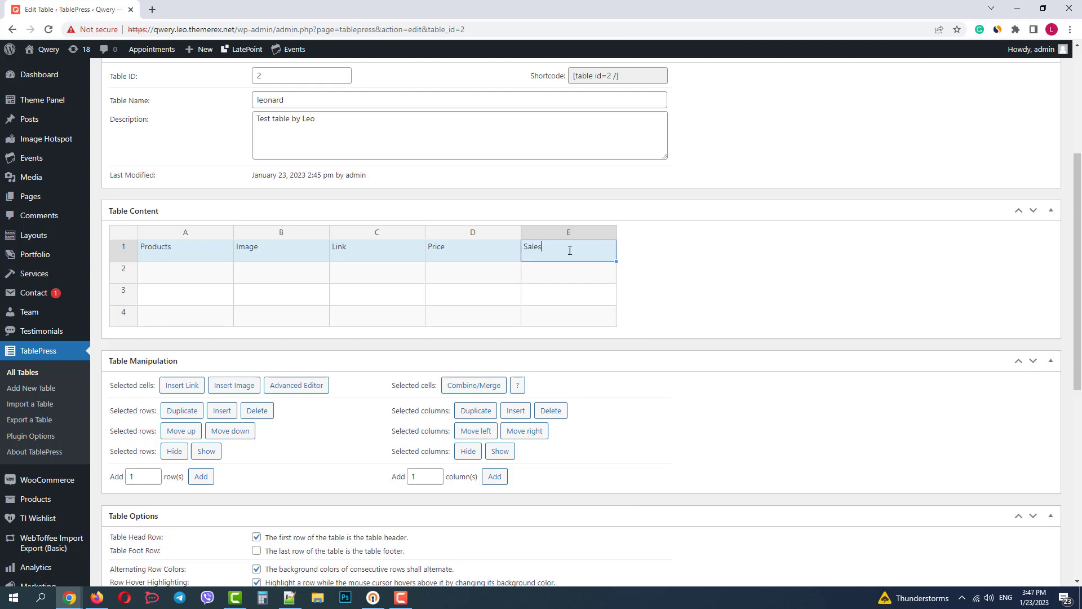
- List product1, product2 and product3 in cells A2–A4
{"action": "left_click", "coordinate": [190, 275]}
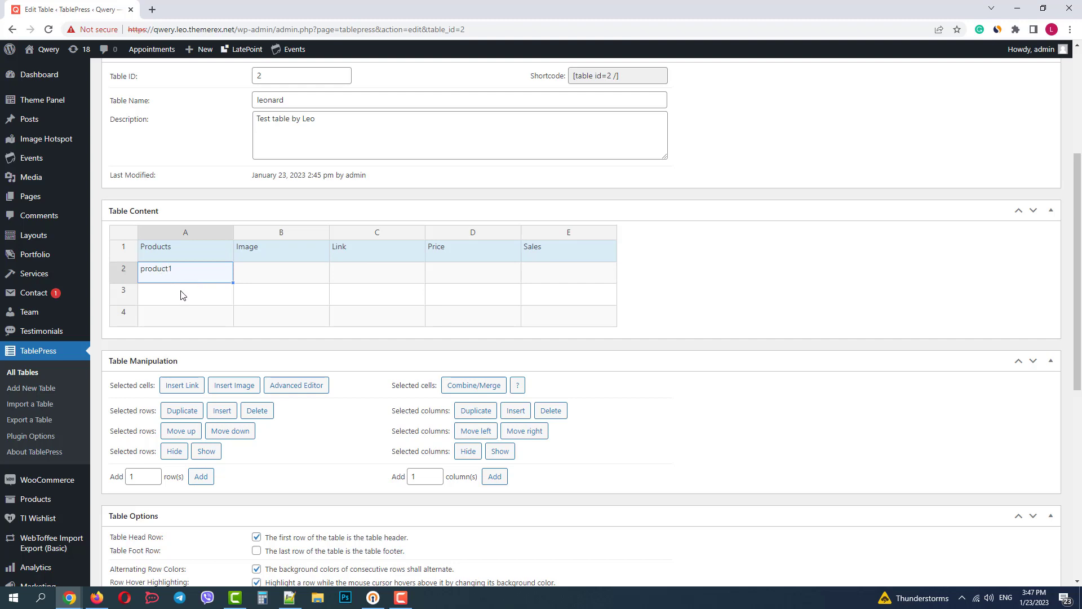
{"action": "left_click", "coordinate": [182, 294]}
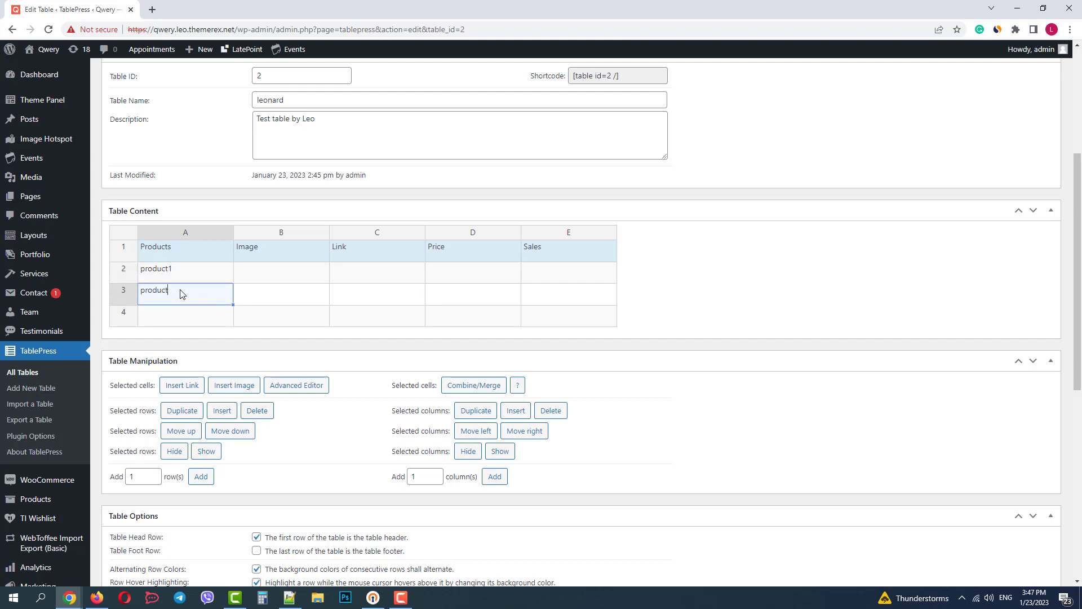
{"action": "left_click", "coordinate": [188, 318]}
{"action": "type", "text": "product3"}
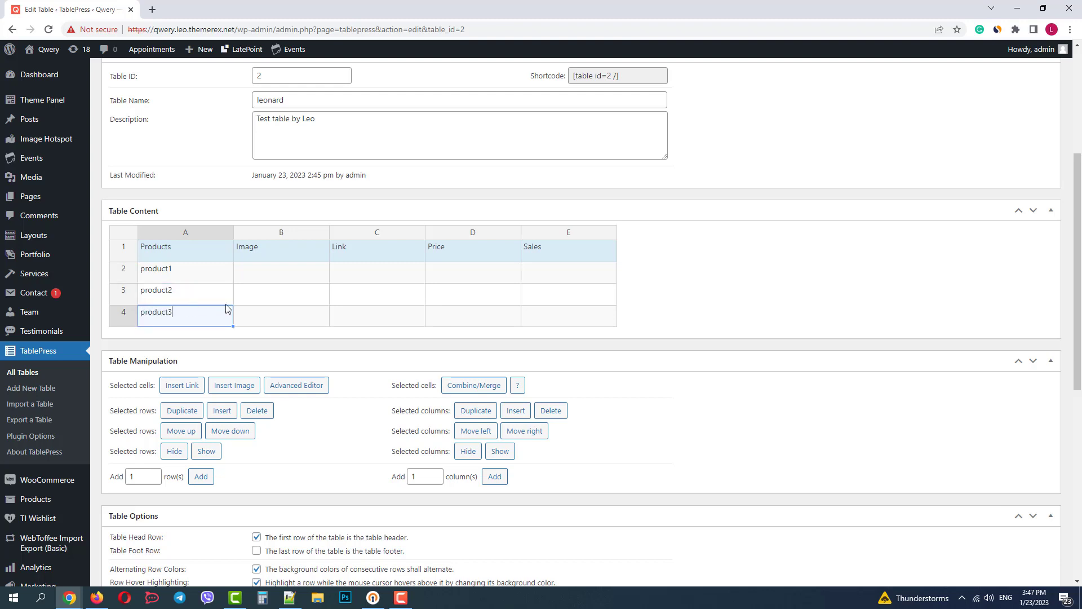
{"action": "left_click", "coordinate": [272, 277]}
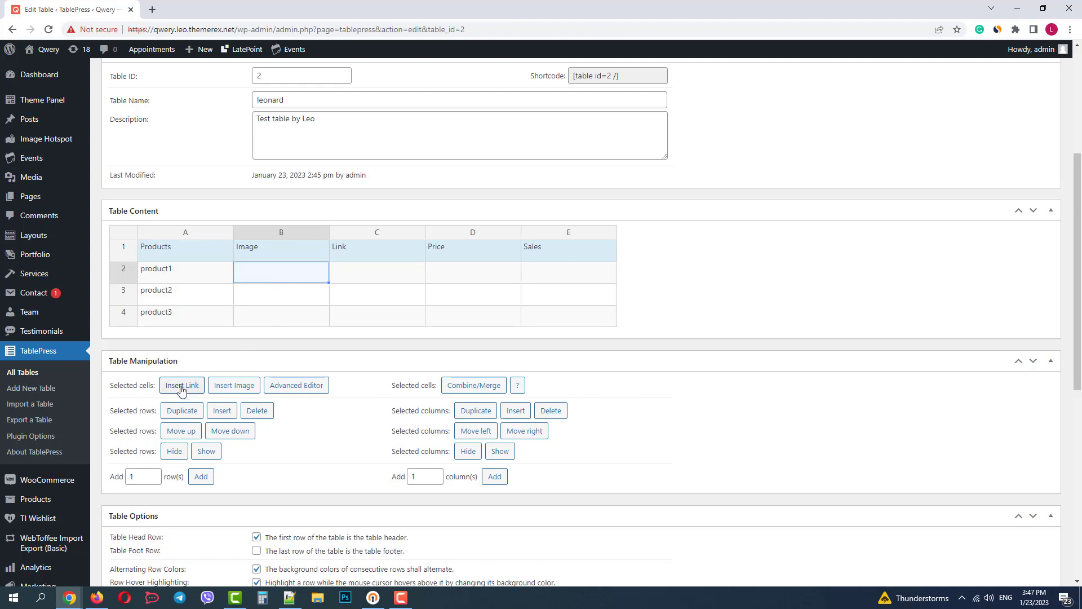
- Insert the black armchair image from the media library into cell B2
{"action": "left_click", "coordinate": [234, 386]}
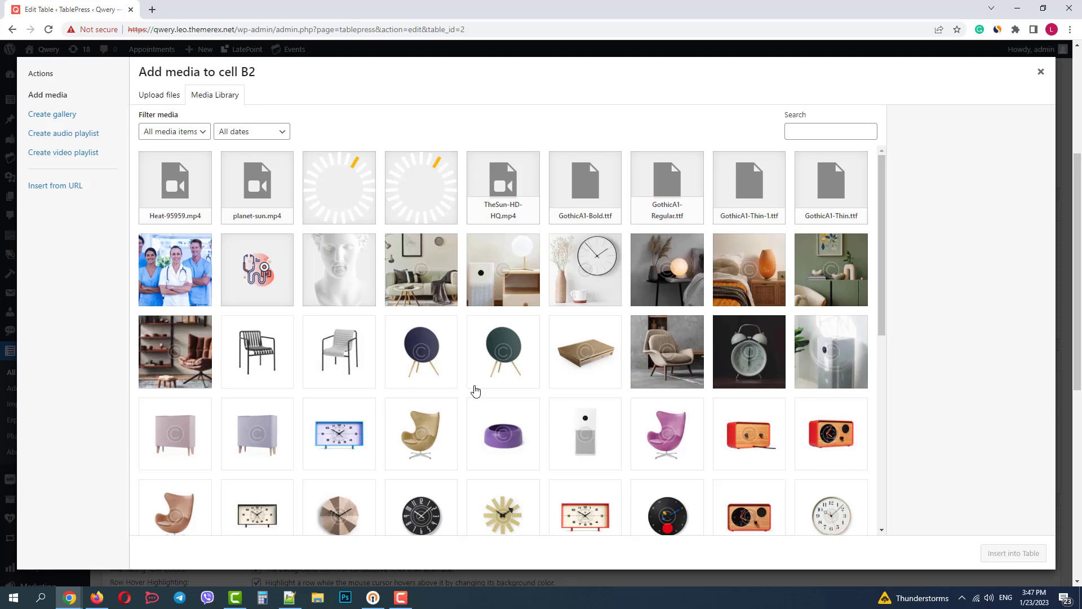
{"action": "left_click", "coordinate": [242, 345]}
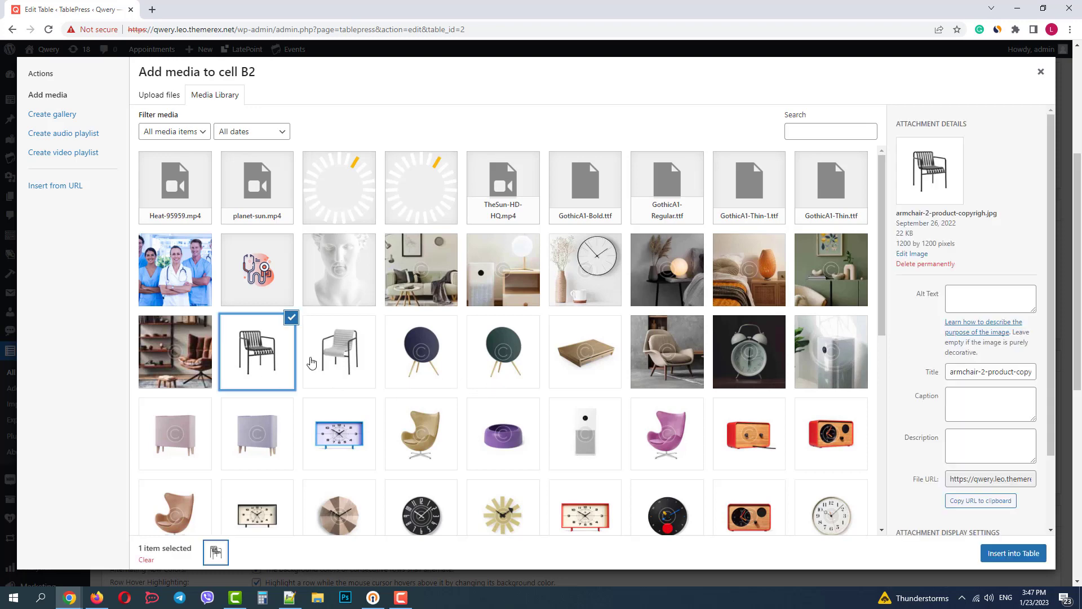
{"action": "left_click", "coordinate": [987, 552]}
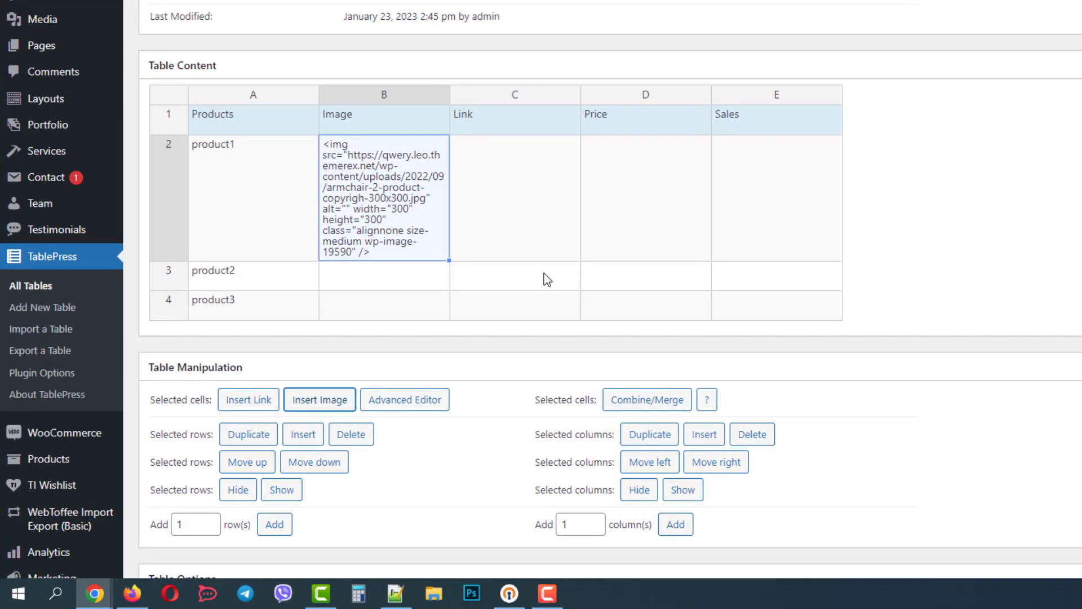
- Change the B2 image's width and height from 300 to 60
{"action": "left_click", "coordinate": [400, 209]}
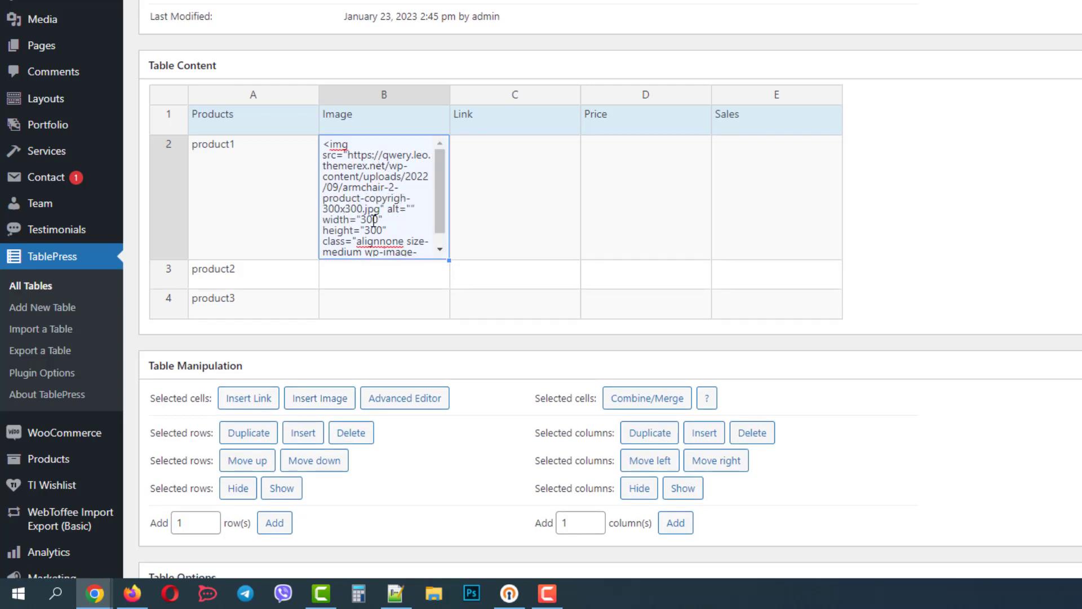
{"action": "double_click", "coordinate": [373, 219]}
{"action": "type", "text": "60"}
{"action": "double_click", "coordinate": [373, 228]}
{"action": "type", "text": "60"}
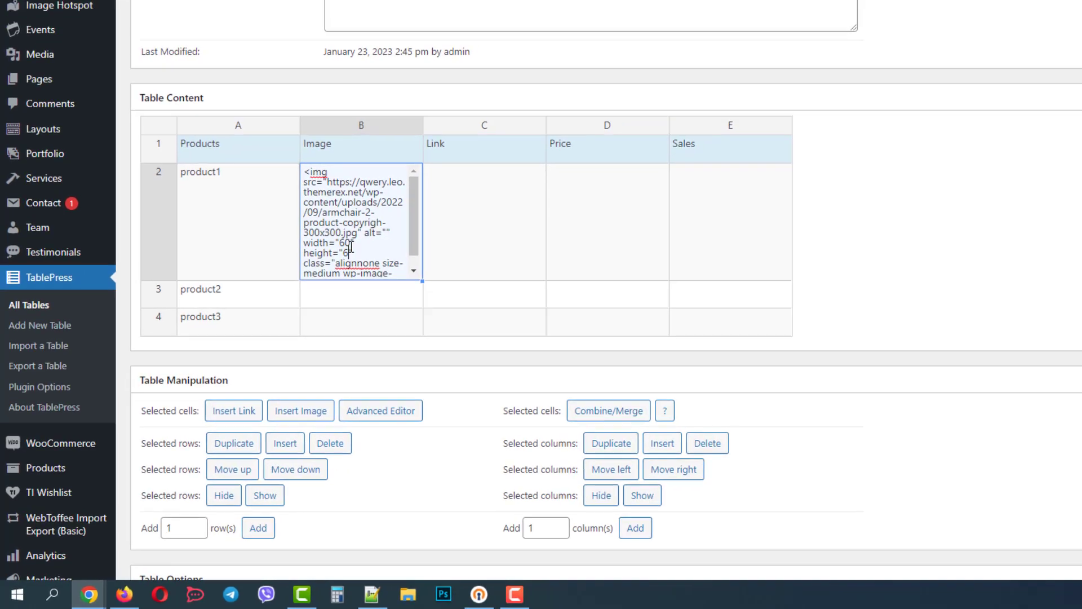
{"action": "left_click", "coordinate": [516, 193]}
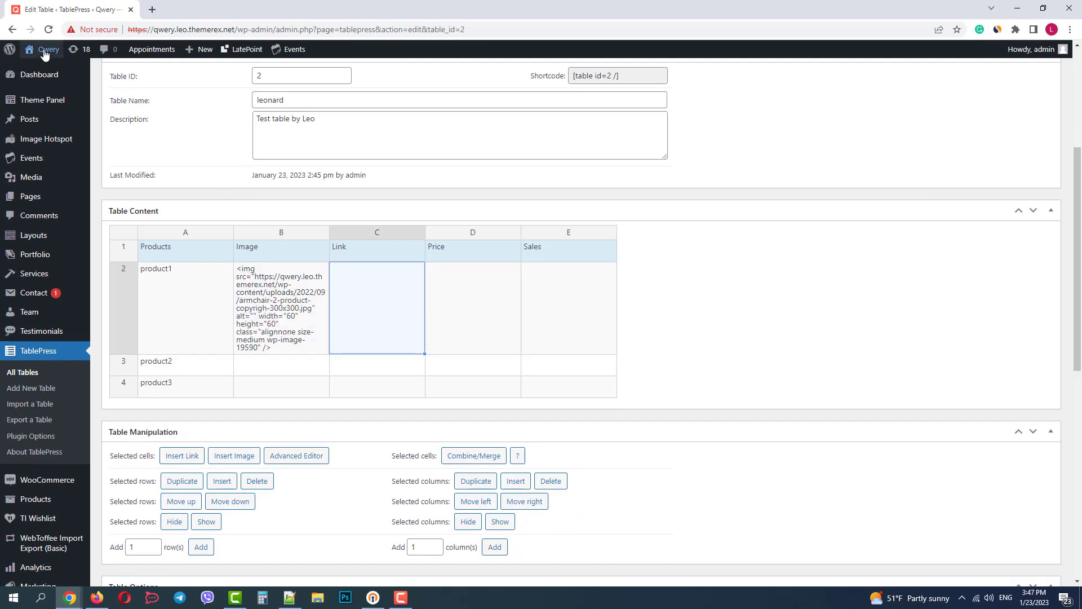
- Copy the Test product's link from the shop in a new tab, then return to the table editor
{"action": "mouse_move", "coordinate": [45, 49]}
{"action": "middle_click", "coordinate": [43, 84]}
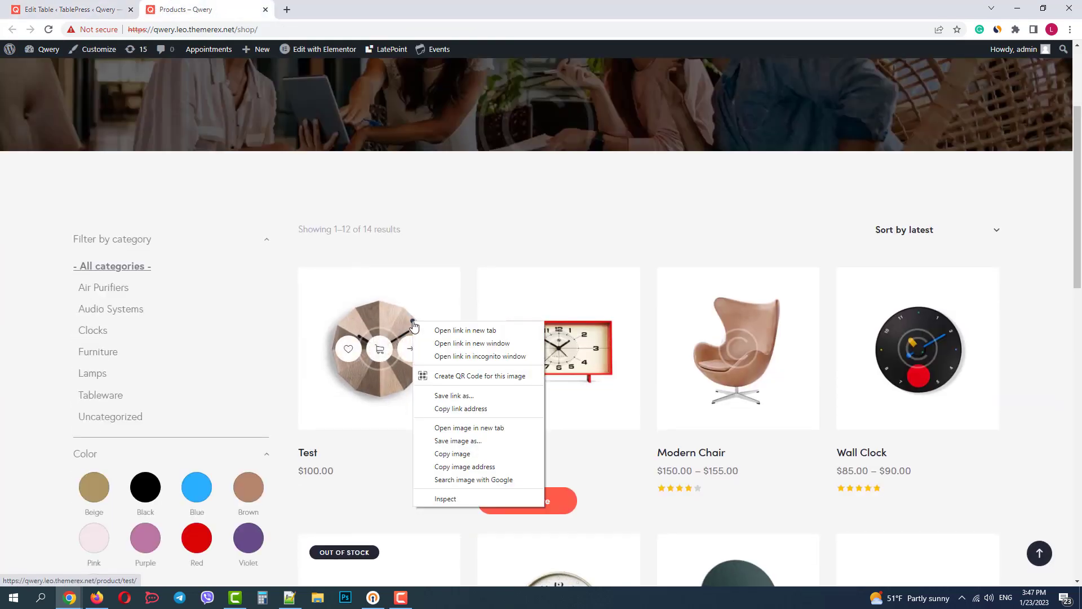
{"action": "left_click", "coordinate": [466, 409]}
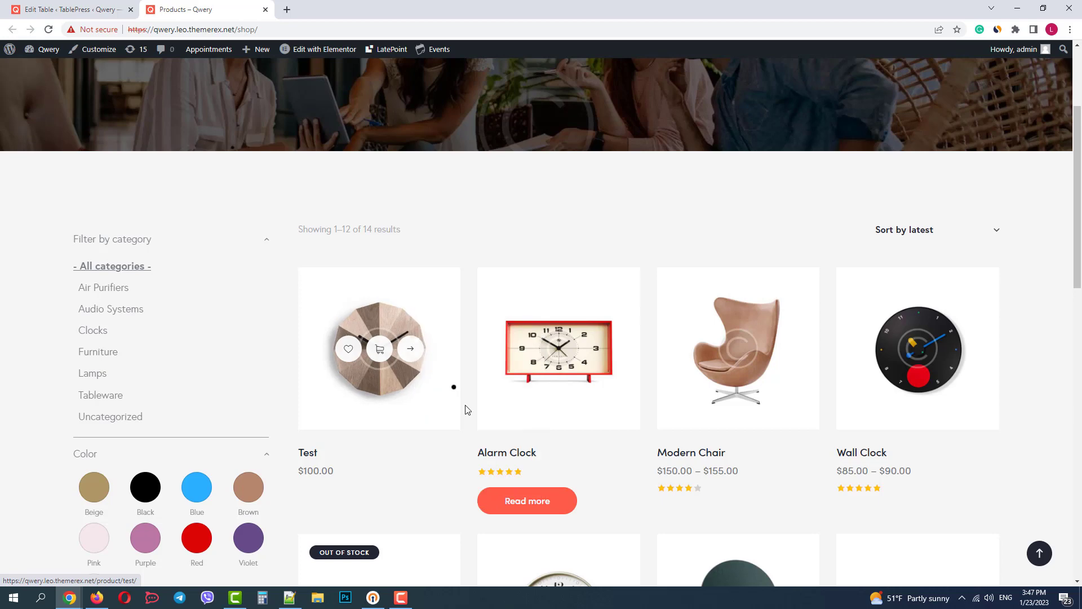
{"action": "left_click", "coordinate": [84, 10]}
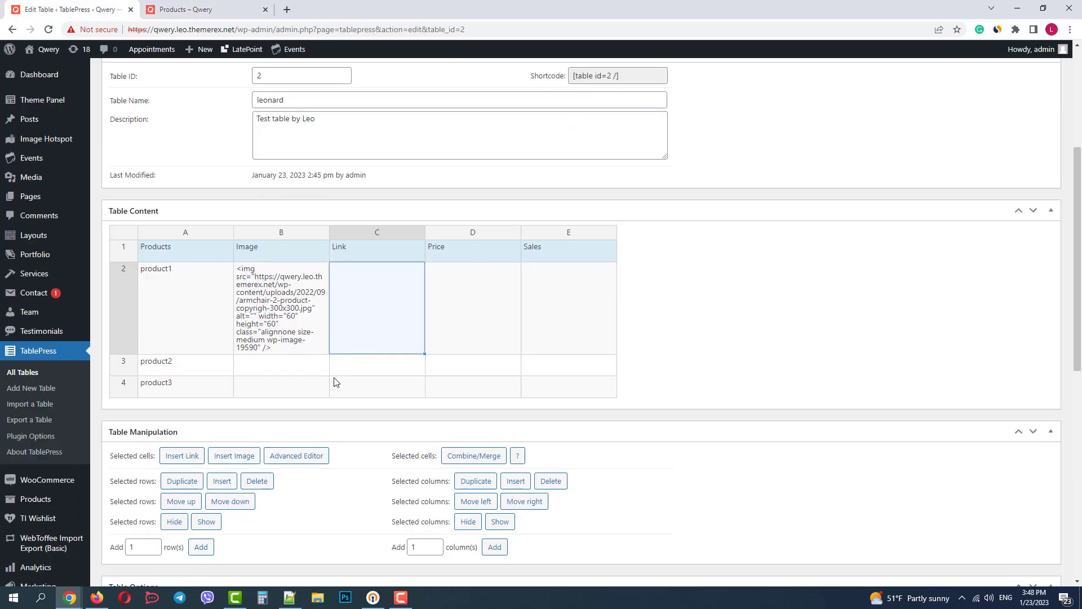
- Link cell C2 to the copied product URL as 'Link for product 1', then enter $59 and 175
{"action": "left_click", "coordinate": [197, 456]}
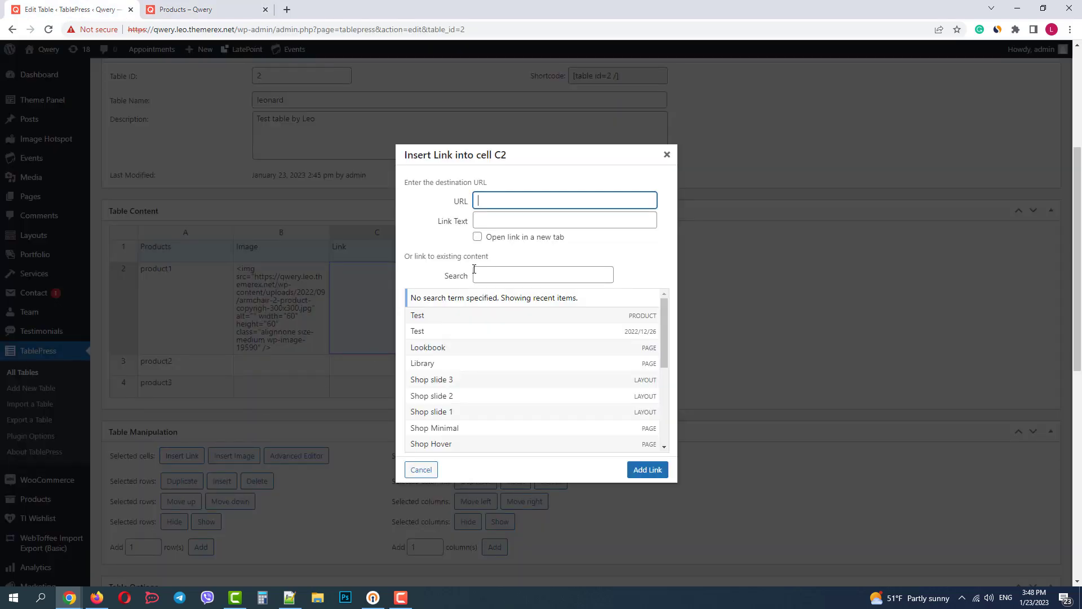
{"action": "key", "text": "ctrl+v"}
{"action": "left_click", "coordinate": [515, 221]}
{"action": "type", "text": "Li"}
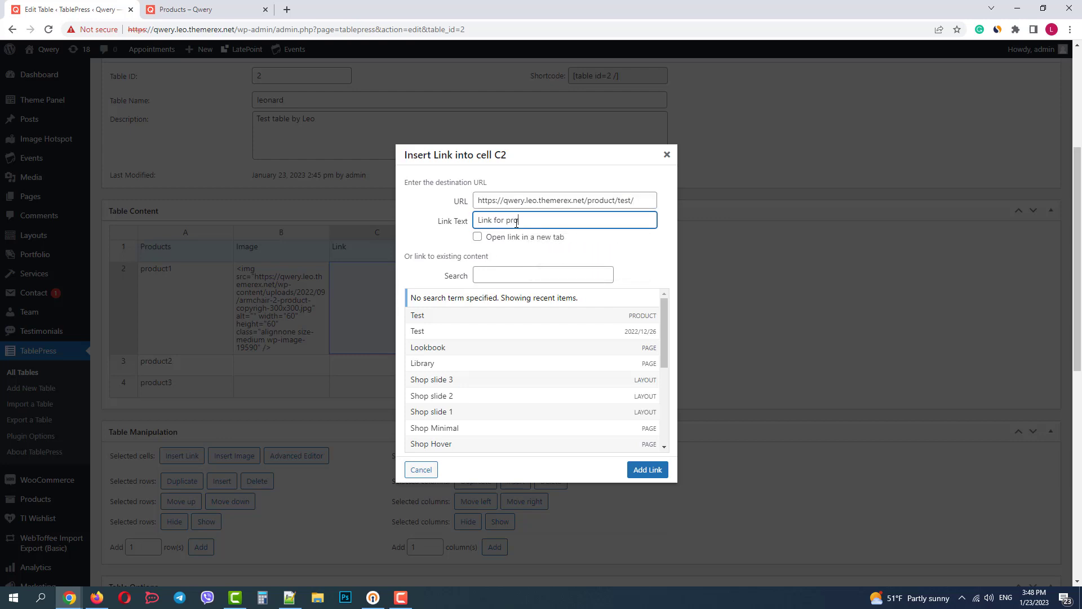
{"action": "left_click", "coordinate": [648, 471]}
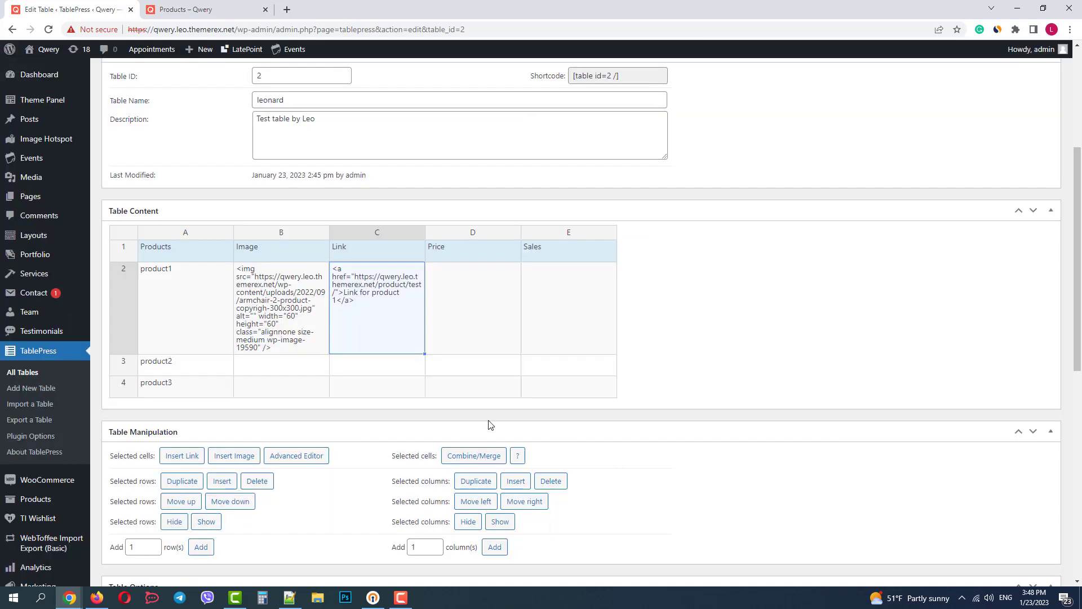
{"action": "left_click", "coordinate": [461, 320]}
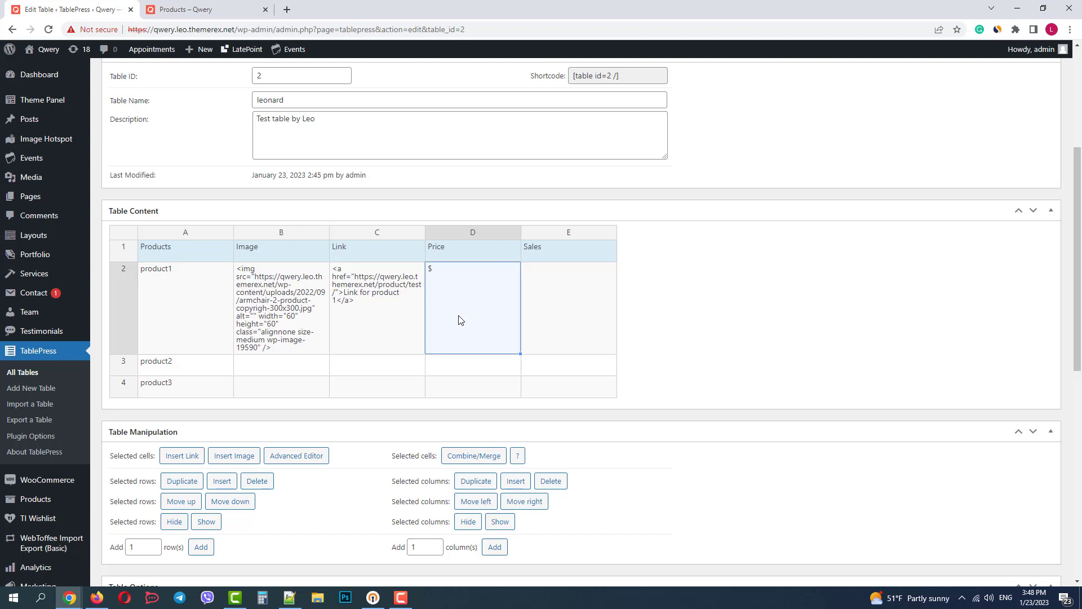
{"action": "left_click", "coordinate": [572, 325]}
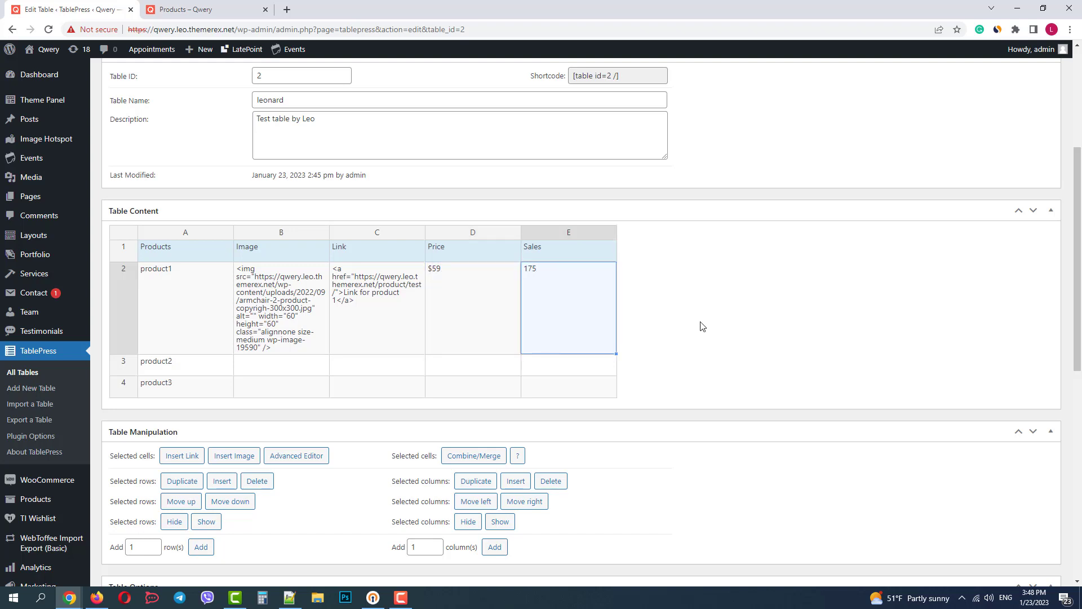
- Insert the product-30 image from the media library into cell B3
{"action": "left_click", "coordinate": [271, 368]}
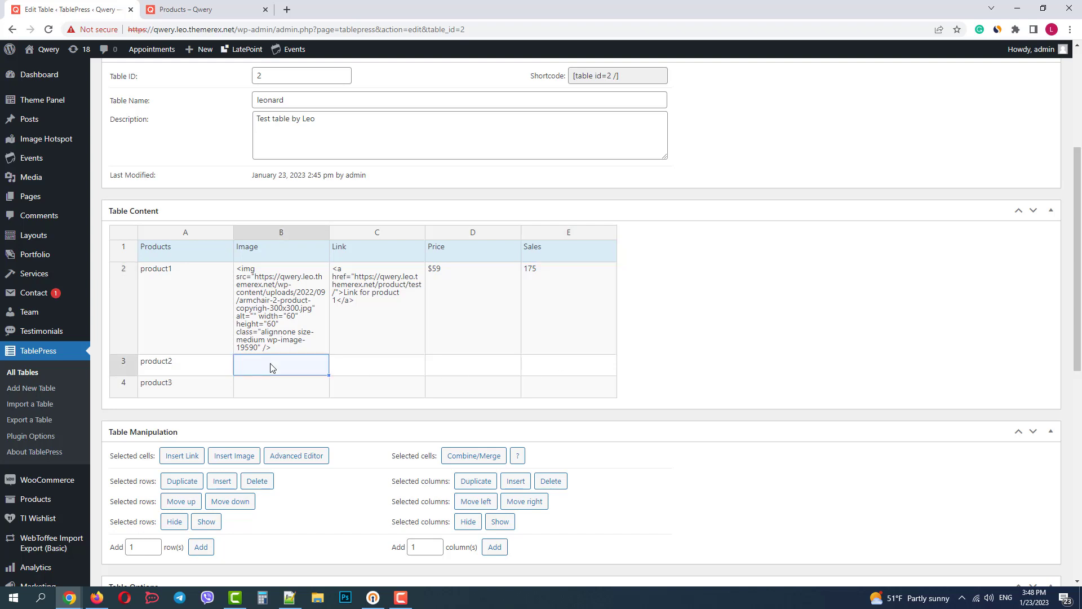
{"action": "left_click", "coordinate": [241, 455]}
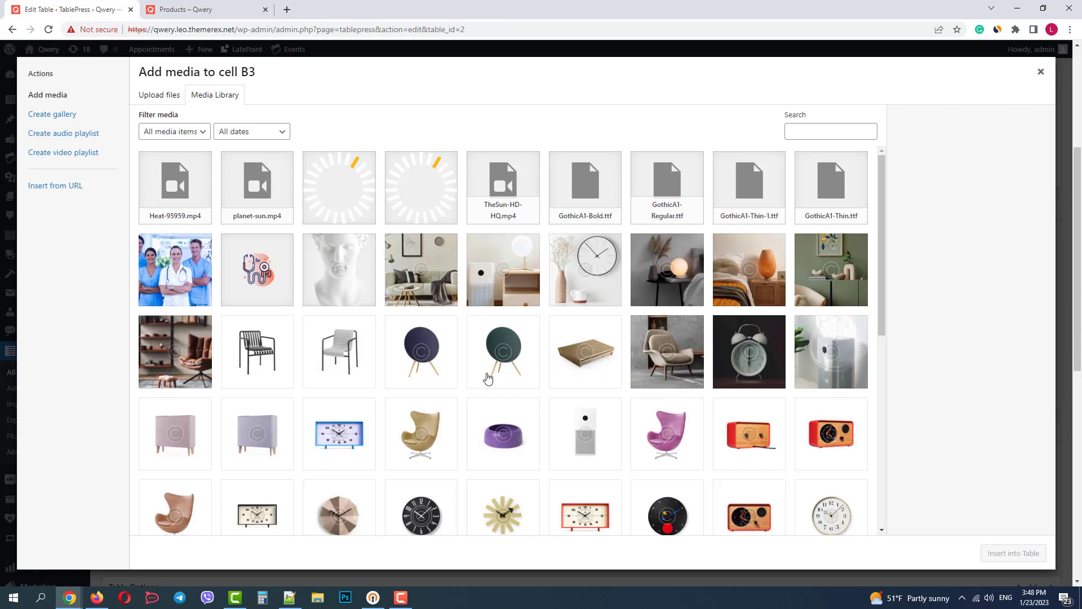
{"action": "left_click", "coordinate": [509, 349]}
{"action": "left_click", "coordinate": [998, 555]}
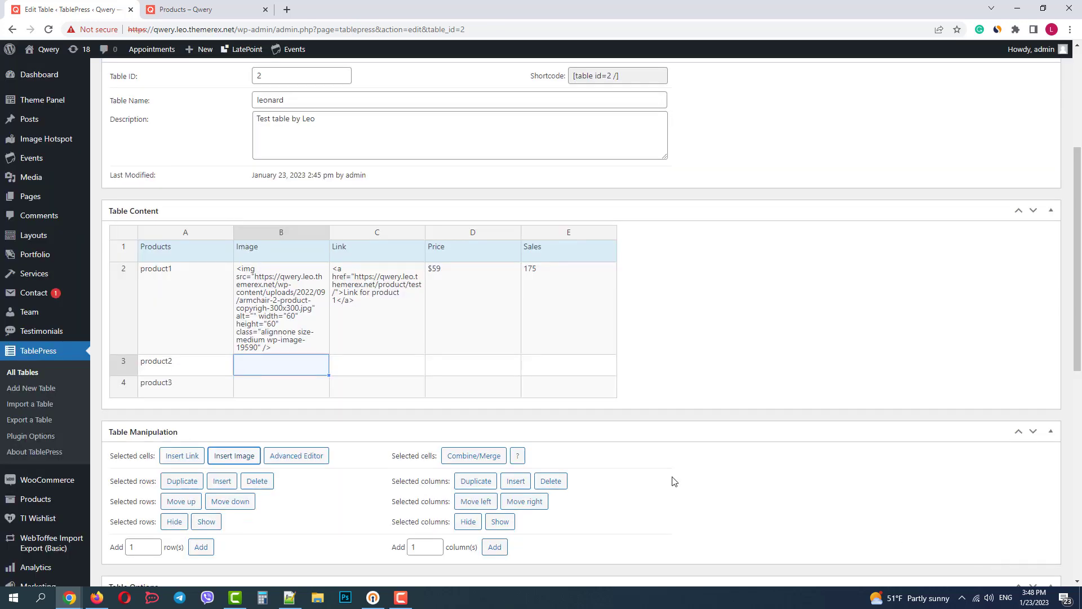
- Copy the Alarm Clock product page address from the shop storefront
{"action": "left_click", "coordinate": [361, 402]}
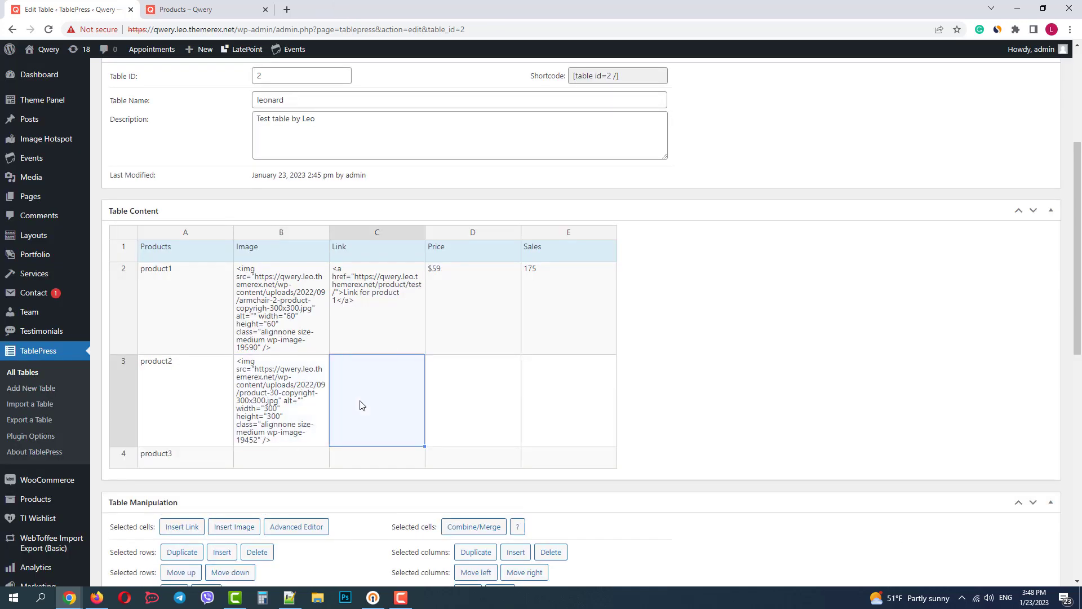
{"action": "left_click", "coordinate": [155, 6]}
{"action": "right_click", "coordinate": [567, 320]}
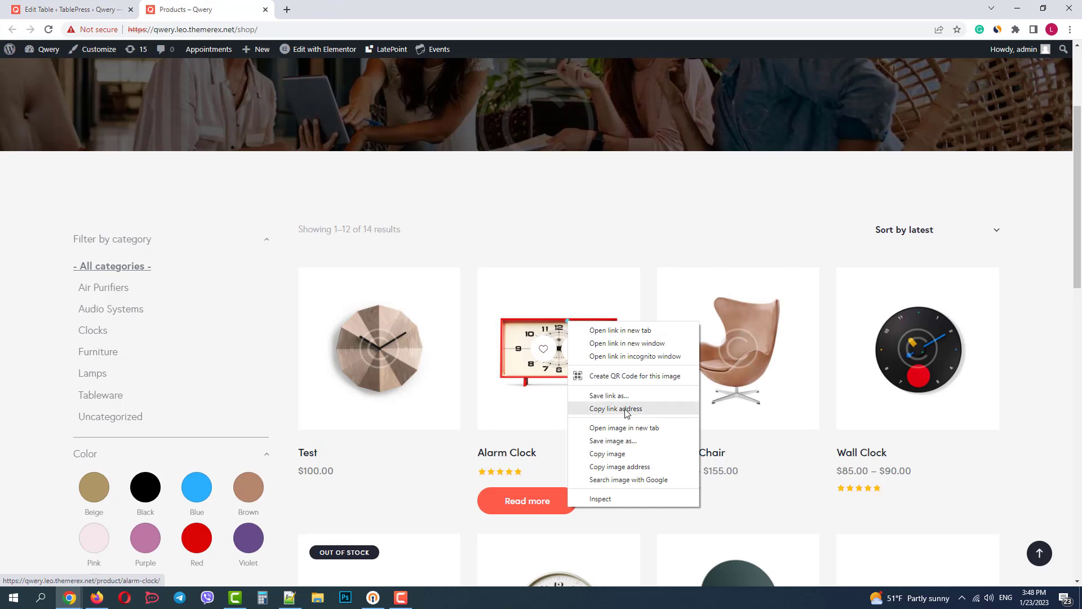
{"action": "left_click", "coordinate": [627, 414]}
{"action": "left_click", "coordinate": [72, 9]}
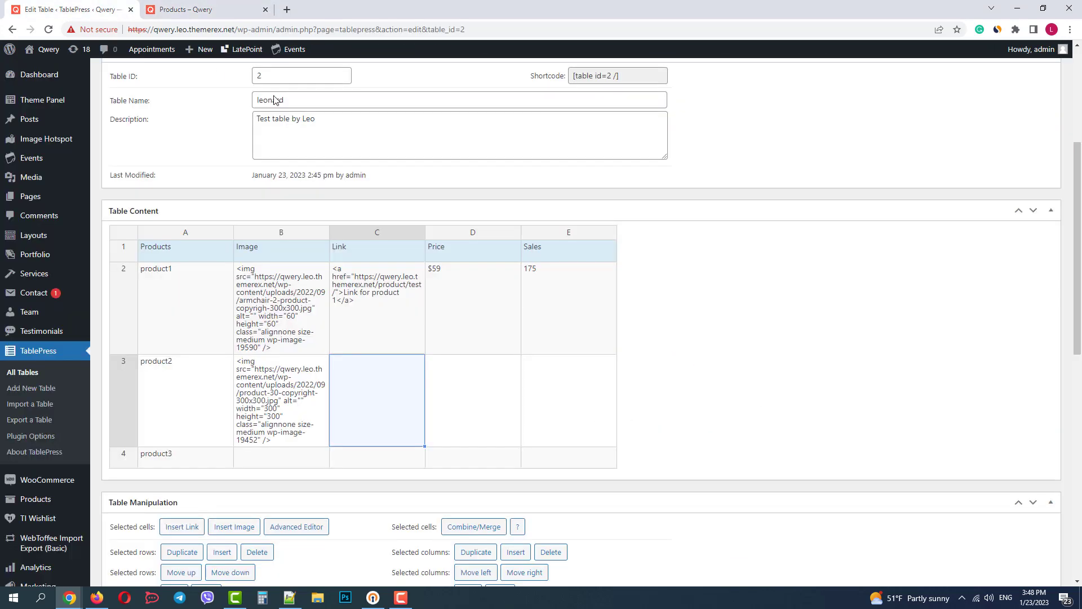
- Link cell C3 to the Alarm Clock page with the text 'Link for product 2'
{"action": "right_click", "coordinate": [371, 375]}
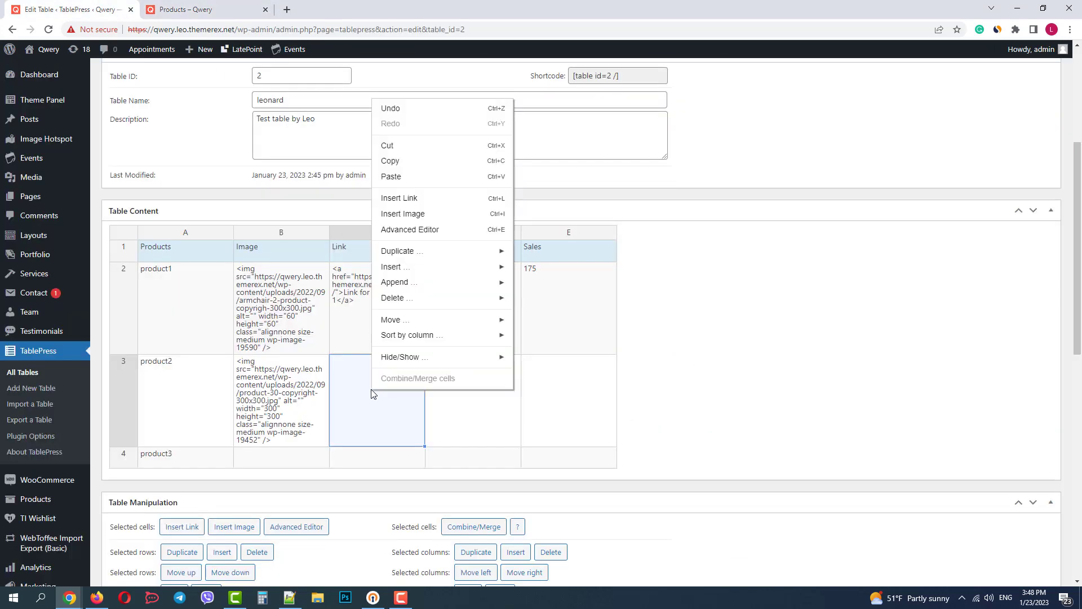
{"action": "left_click", "coordinate": [431, 199]}
{"action": "key", "text": "ctrl+v"}
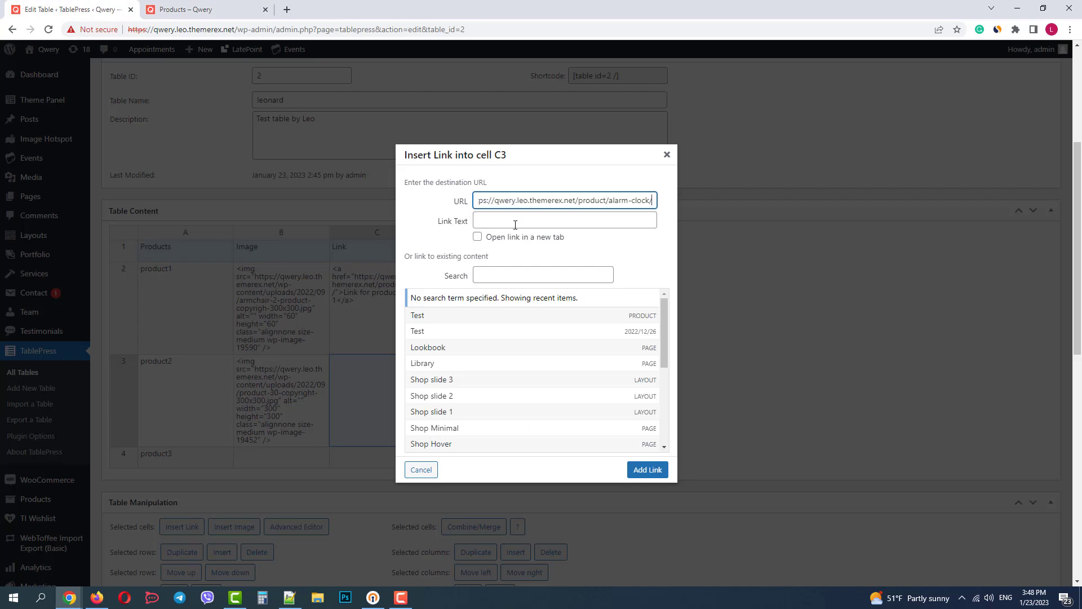
{"action": "left_click", "coordinate": [514, 224]}
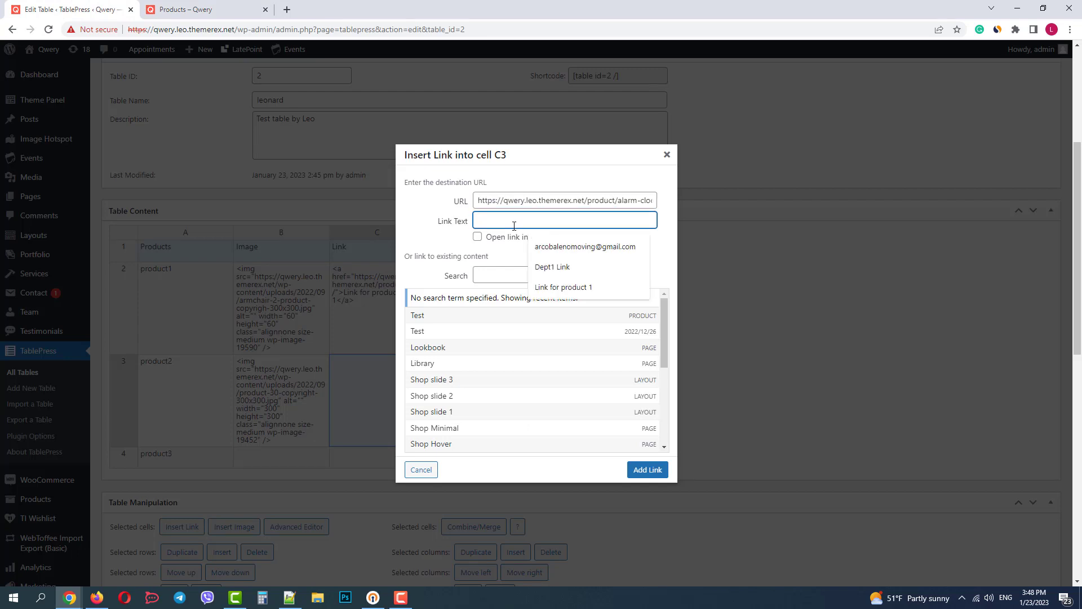
{"action": "type", "text": "Link for pr"}
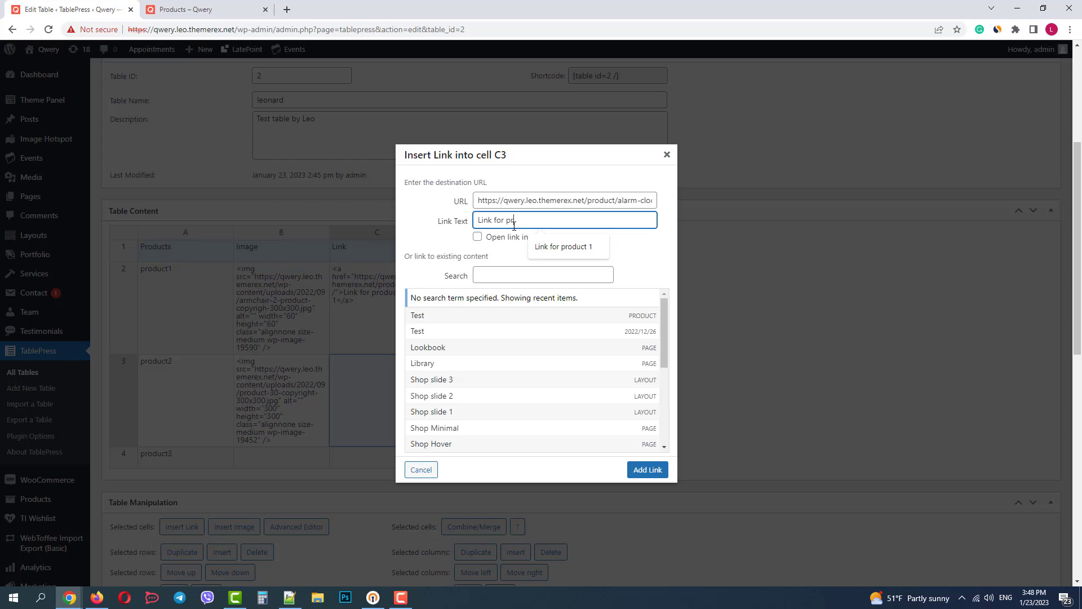
{"action": "type", "text": "oduct 2"}
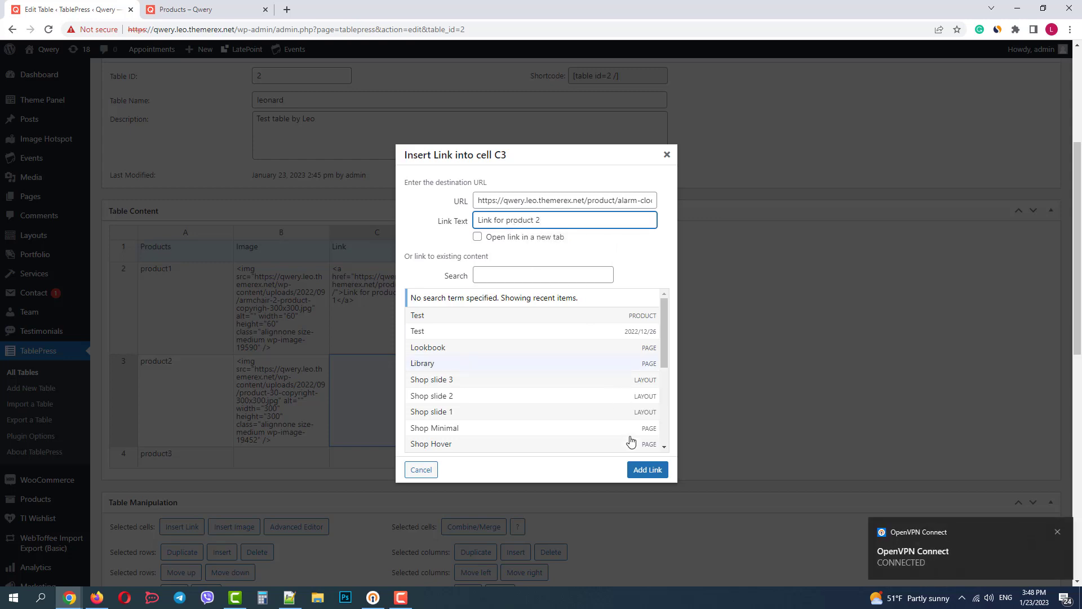
{"action": "left_click", "coordinate": [648, 470]}
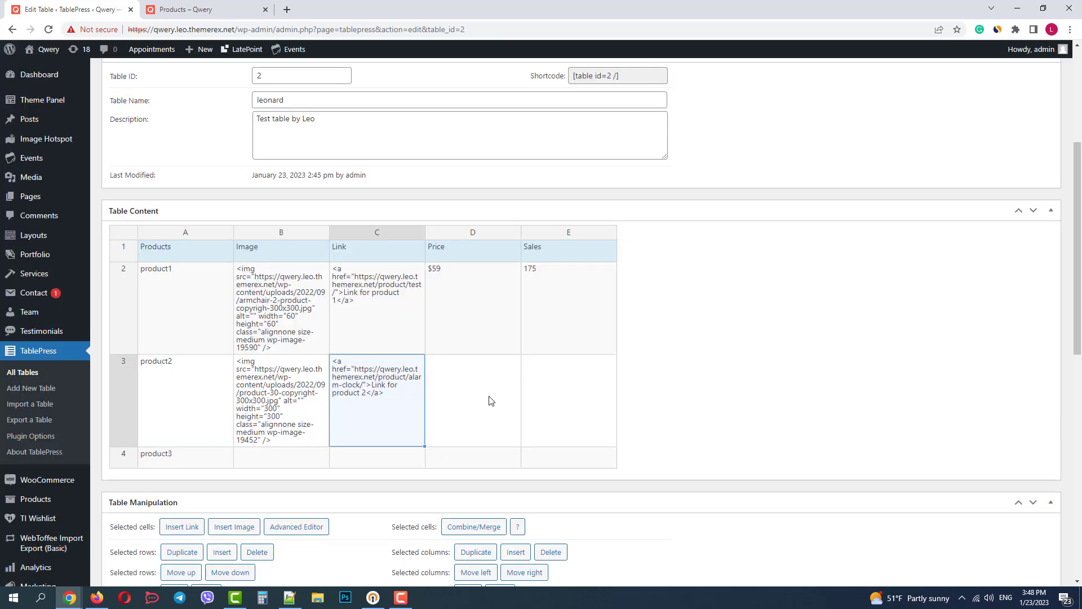
- Enter product2's $19 price in D3 and 423 sales in E3
{"action": "left_click", "coordinate": [489, 400]}
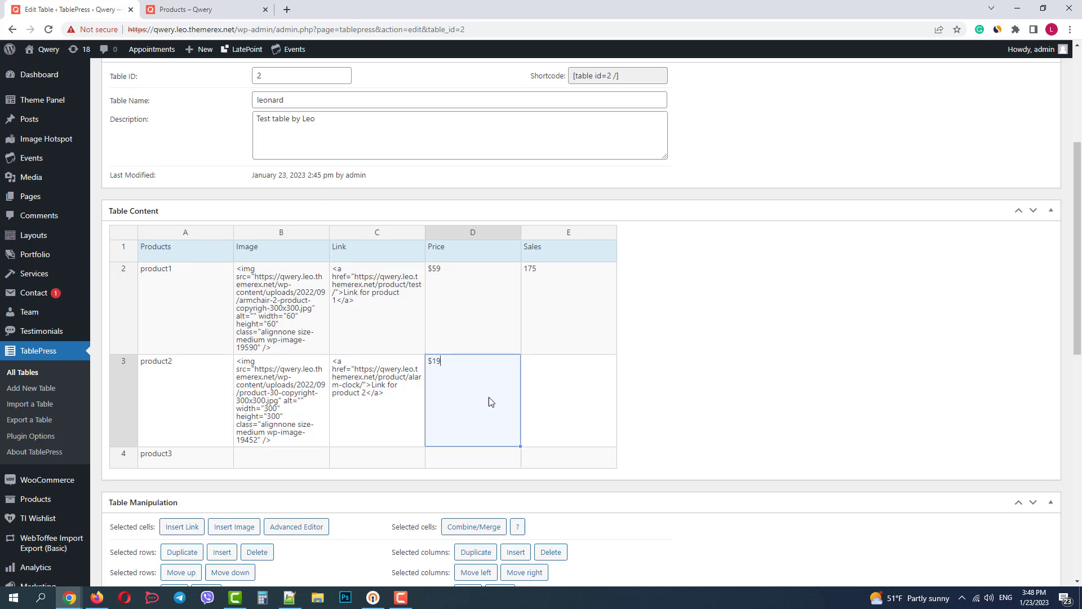
{"action": "left_click", "coordinate": [584, 407]}
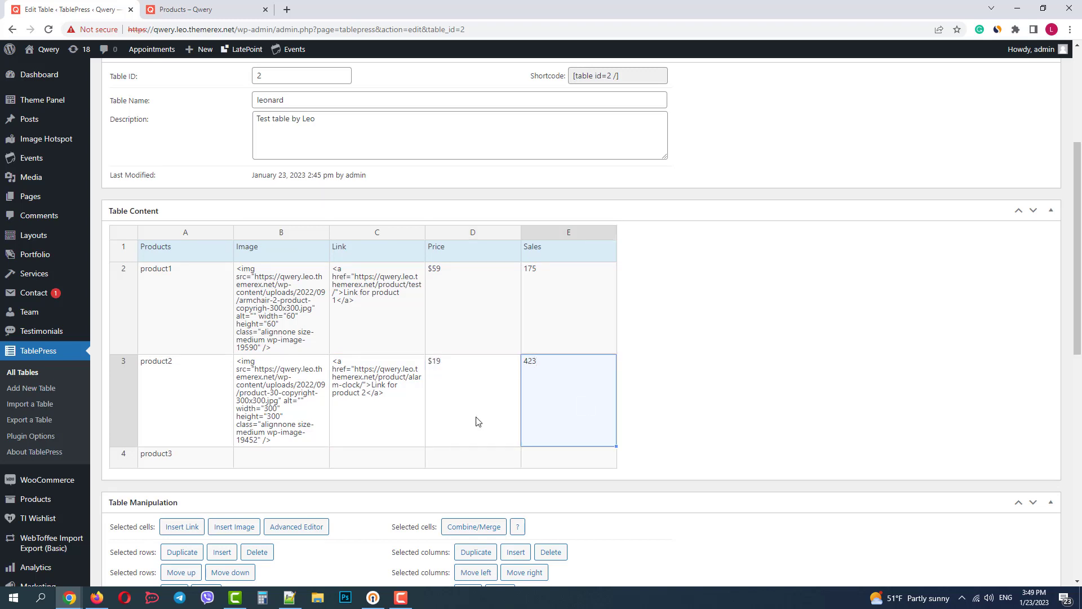
{"action": "left_click", "coordinate": [293, 461]}
- Insert the product34 image from the media library into cell B4
{"action": "scroll", "coordinate": [293, 457], "scroll_direction": "down", "scroll_amount": 2}
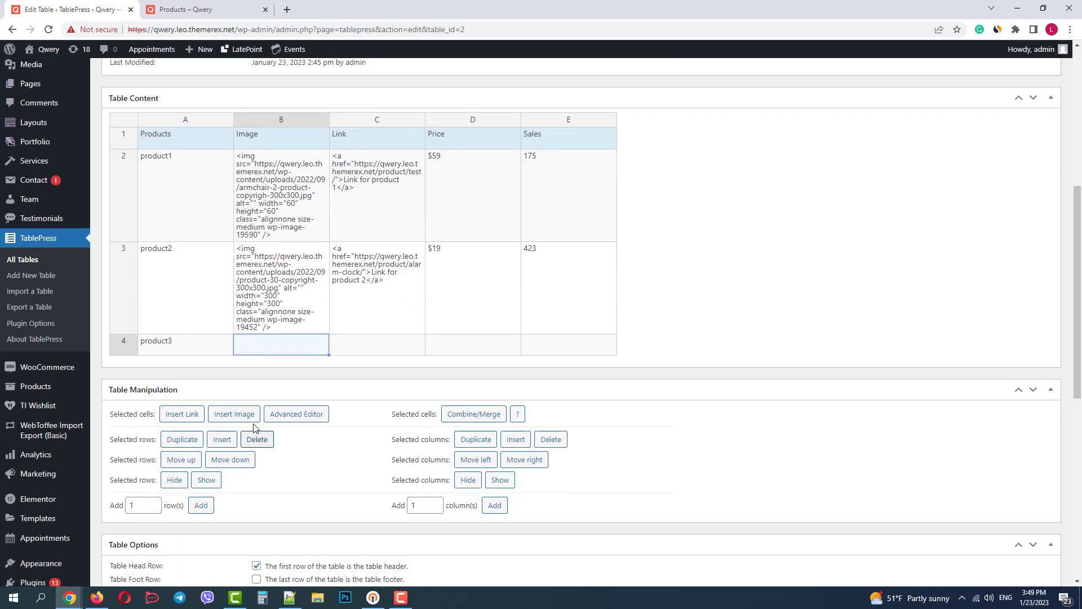
{"action": "left_click", "coordinate": [234, 415]}
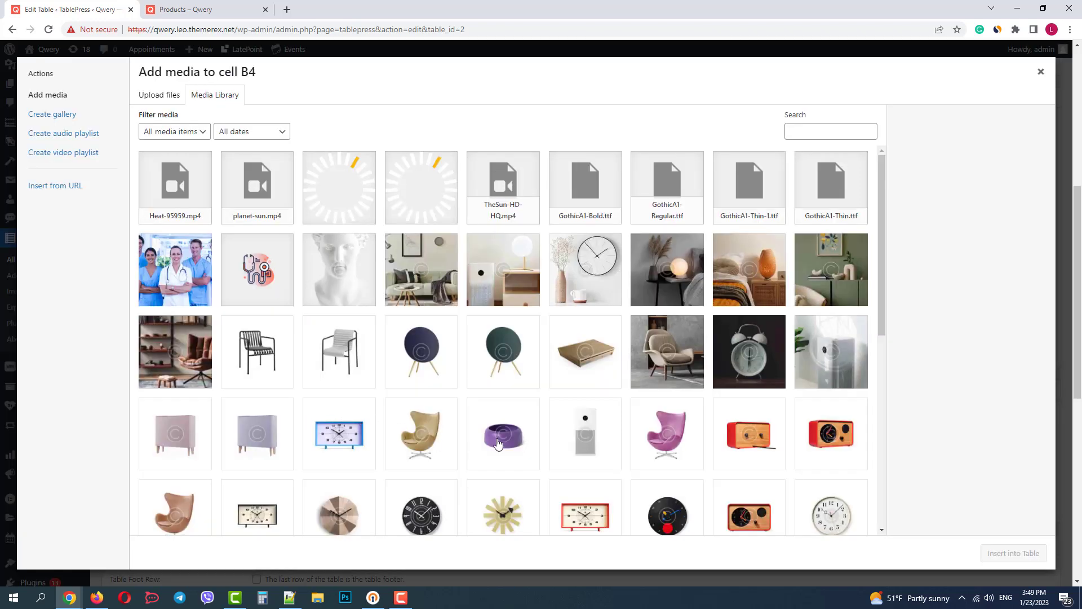
{"action": "left_click", "coordinate": [499, 445]}
{"action": "left_click", "coordinate": [1006, 555]}
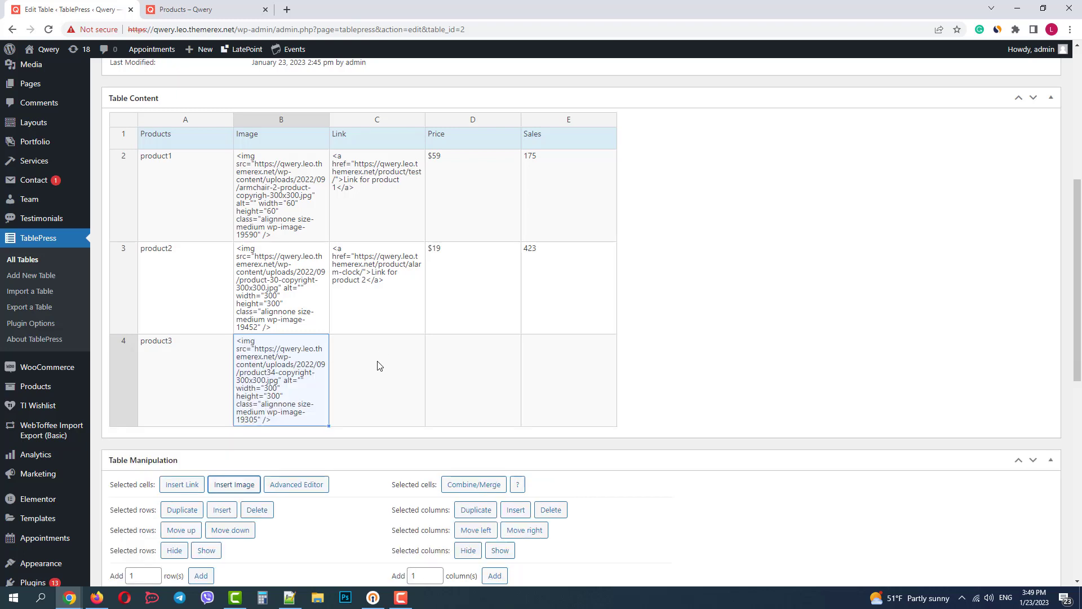
- Copy the Wall Clock product page address from the shop storefront
{"action": "left_click", "coordinate": [377, 365]}
{"action": "left_click", "coordinate": [186, 9]}
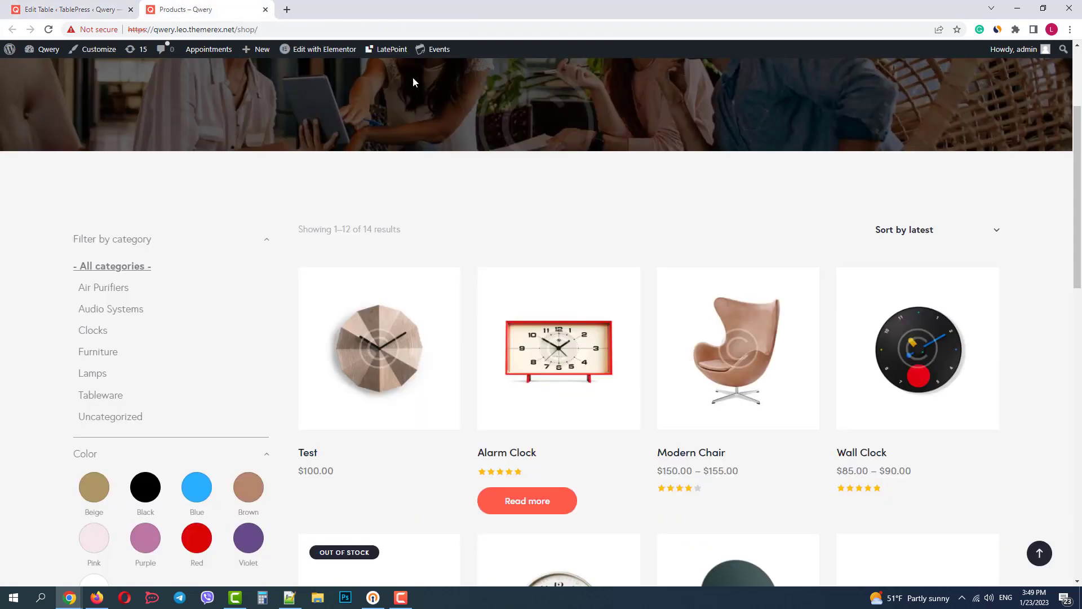
{"action": "right_click", "coordinate": [900, 417]}
{"action": "left_click", "coordinate": [964, 319]}
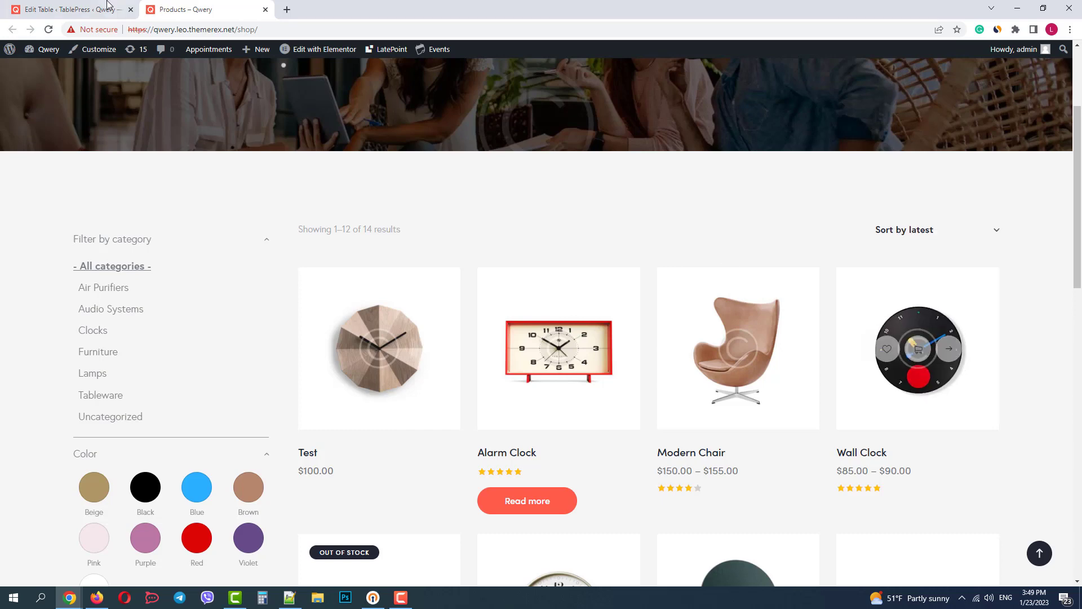
{"action": "left_click", "coordinate": [108, 6]}
- Link C4 to the Wall Clock page as 'Link for product 3', then enter $26 and 365
{"action": "right_click", "coordinate": [387, 383]}
{"action": "mouse_move", "coordinate": [435, 256]}
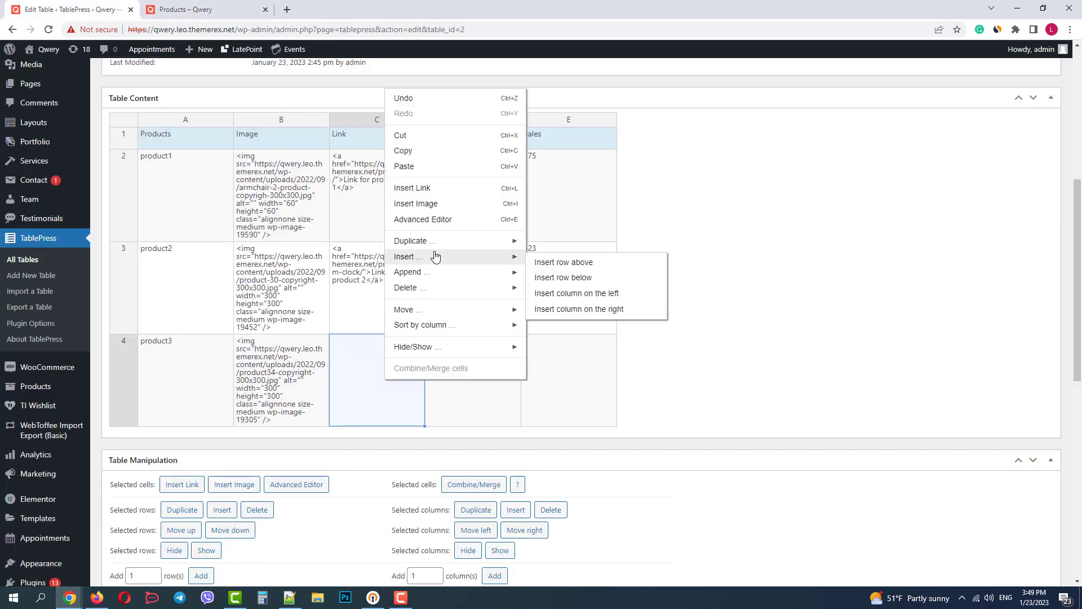
{"action": "left_click", "coordinate": [434, 188]}
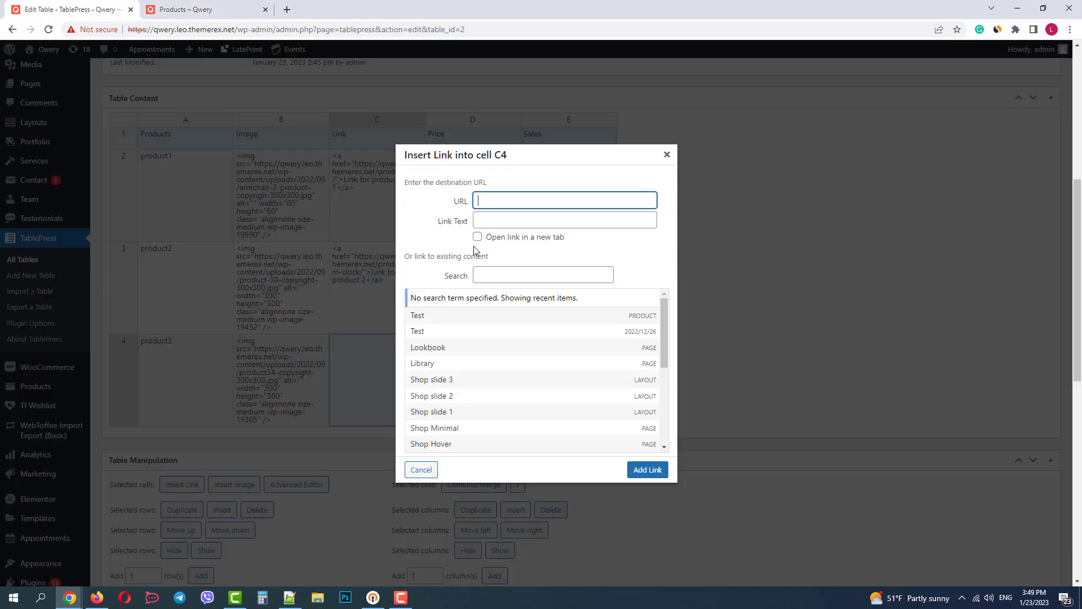
{"action": "key", "text": "ctrl+v"}
{"action": "left_click", "coordinate": [504, 221]}
{"action": "left_click", "coordinate": [559, 286]}
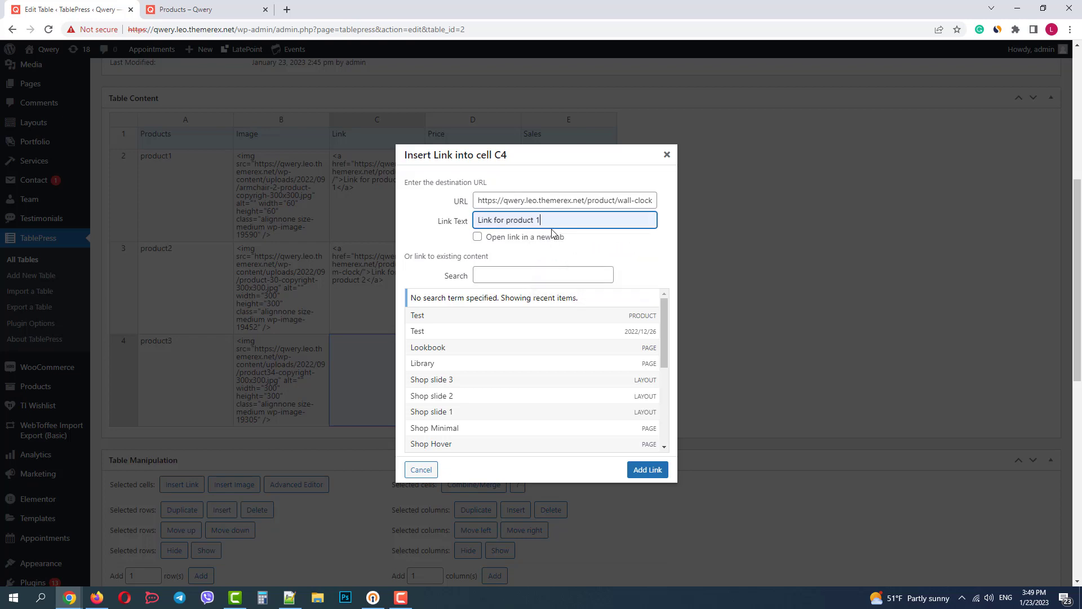
{"action": "key", "text": "BackSpace"}
{"action": "type", "text": "3"}
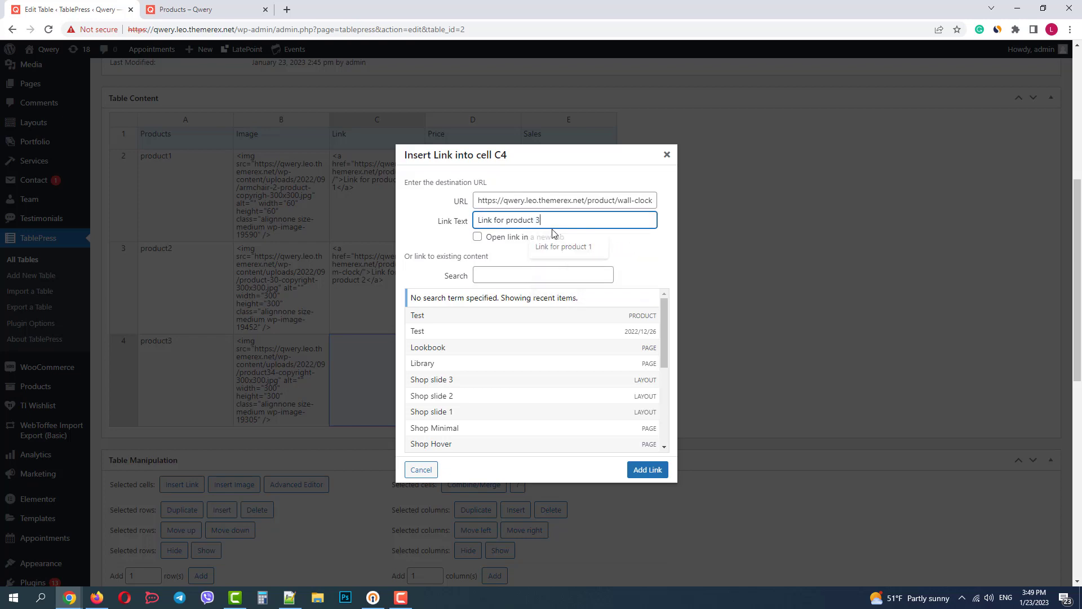
{"action": "left_click", "coordinate": [648, 470]}
{"action": "left_click", "coordinate": [474, 377]}
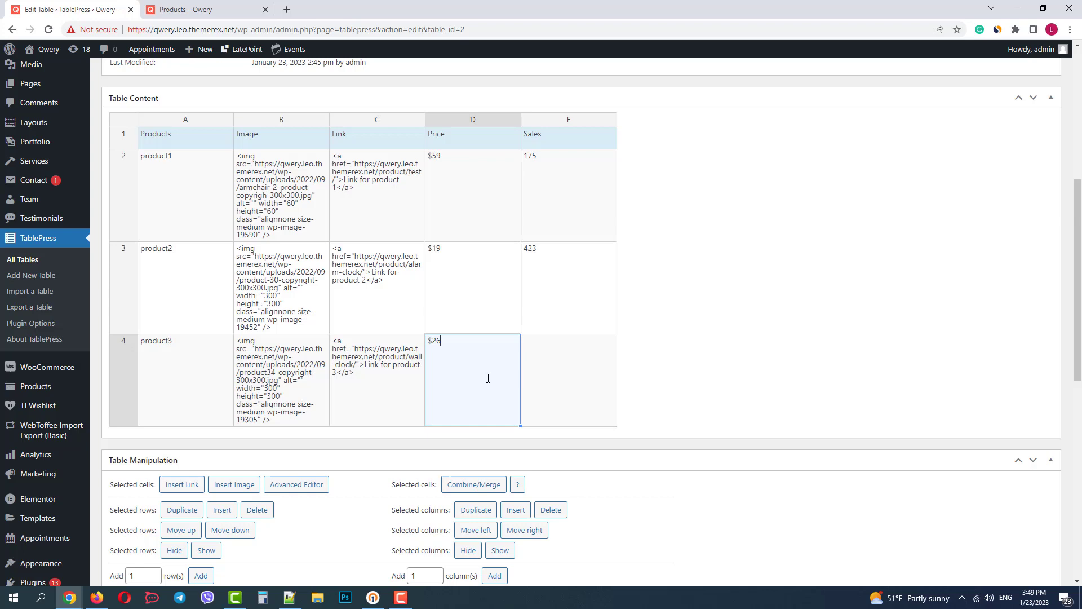
{"action": "left_click", "coordinate": [589, 406]}
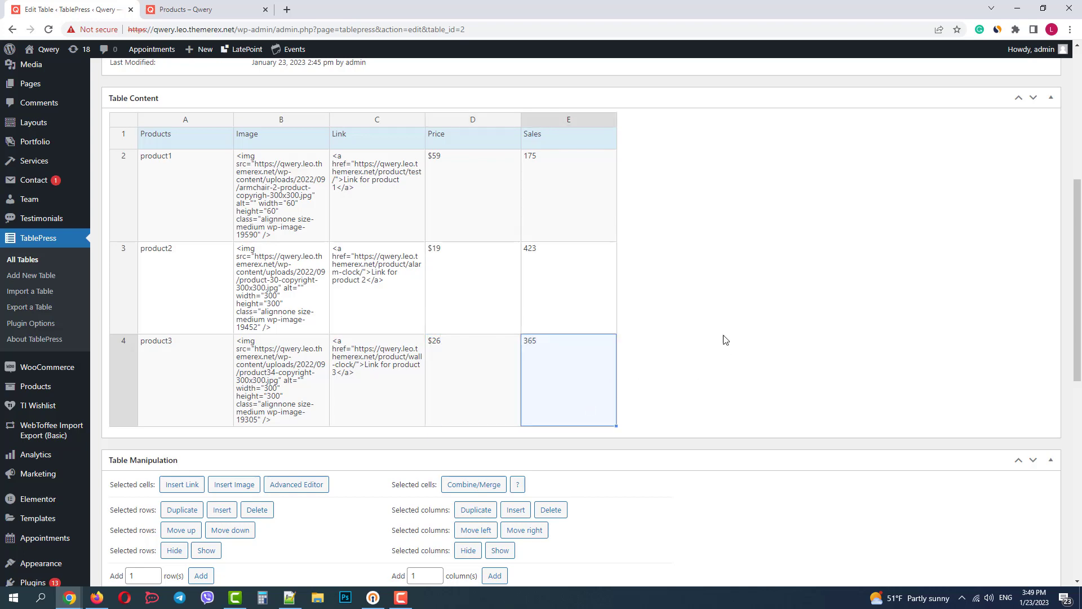
- Save the changes to table 2
{"action": "scroll", "coordinate": [726, 338], "scroll_direction": "down", "scroll_amount": 3}
{"action": "scroll", "coordinate": [726, 338], "scroll_direction": "down", "scroll_amount": 6}
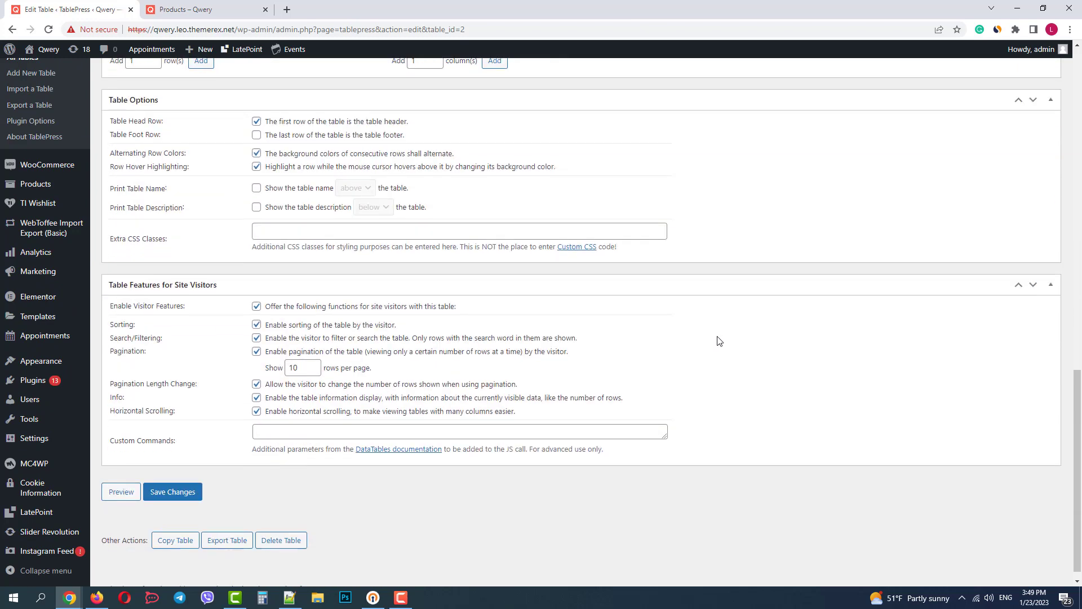
{"action": "left_click", "coordinate": [172, 479]}
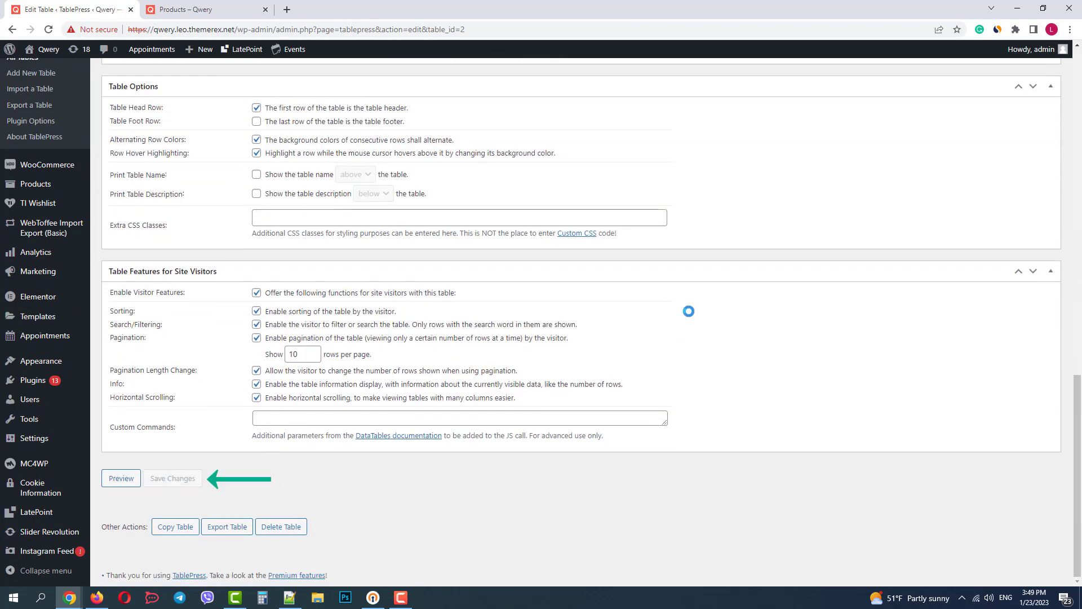
- Copy the table's shortcode [table id=2 /] from the Shortcode field
{"action": "scroll", "coordinate": [683, 329], "scroll_direction": "up", "scroll_amount": 5}
{"action": "scroll", "coordinate": [684, 329], "scroll_direction": "up", "scroll_amount": 6}
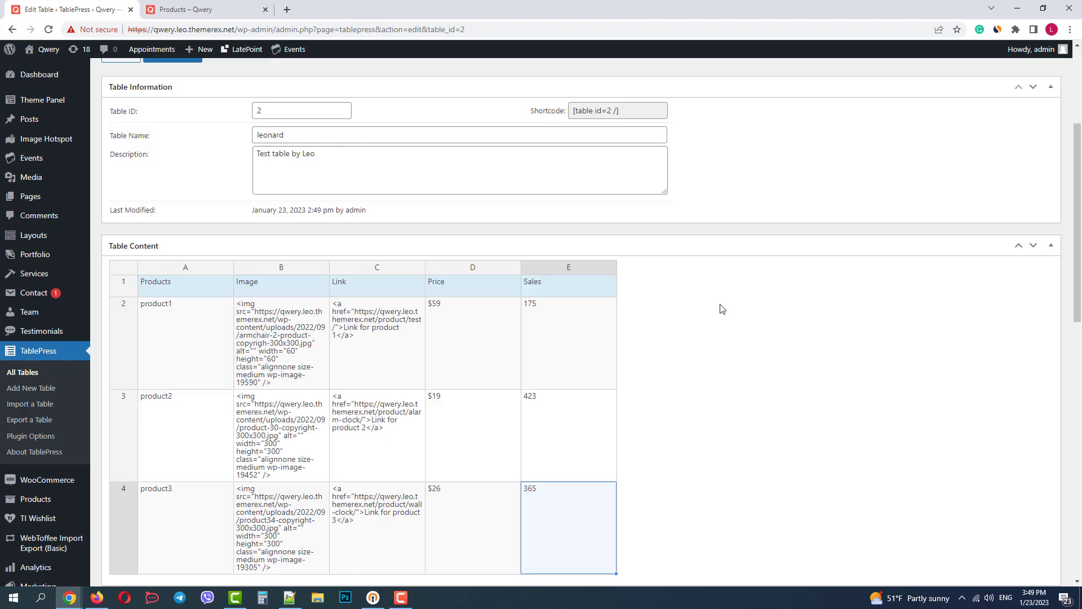
{"action": "left_click", "coordinate": [598, 110]}
{"action": "right_click", "coordinate": [598, 110]}
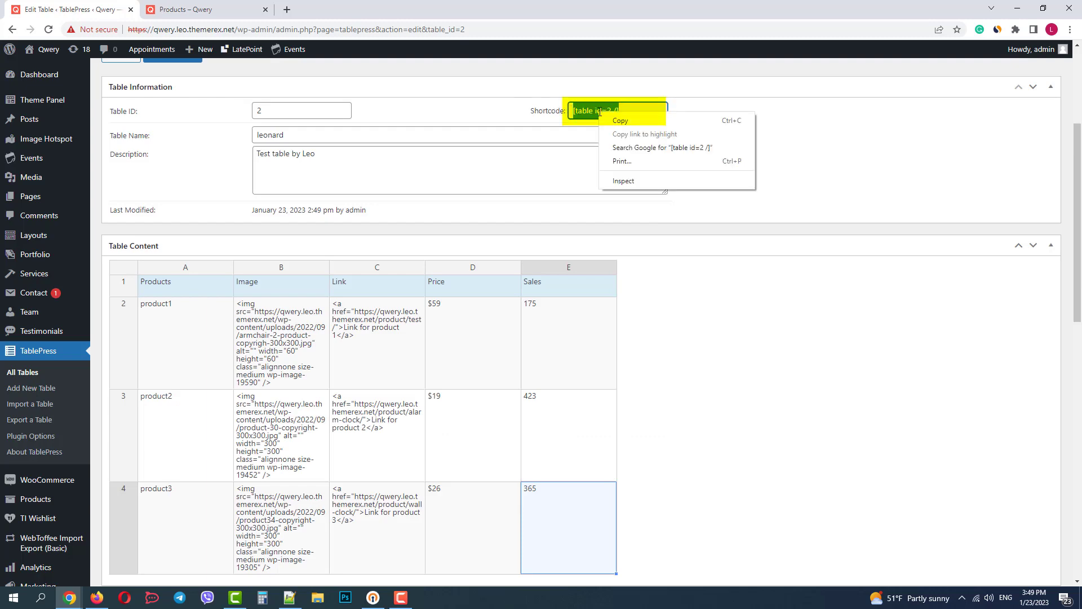
{"action": "left_click", "coordinate": [623, 123]}
- Open the Style 1 single post from the Blog menu on the Qwery shop site
{"action": "left_click", "coordinate": [219, 10]}
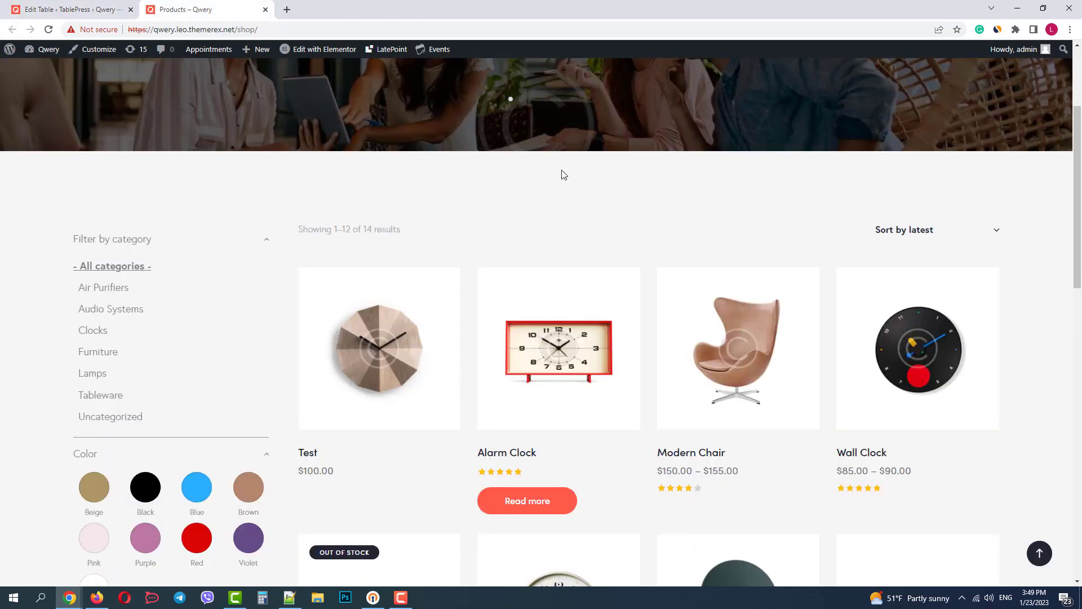
{"action": "scroll", "coordinate": [560, 174], "scroll_direction": "up", "scroll_amount": 3}
{"action": "mouse_move", "coordinate": [374, 107]}
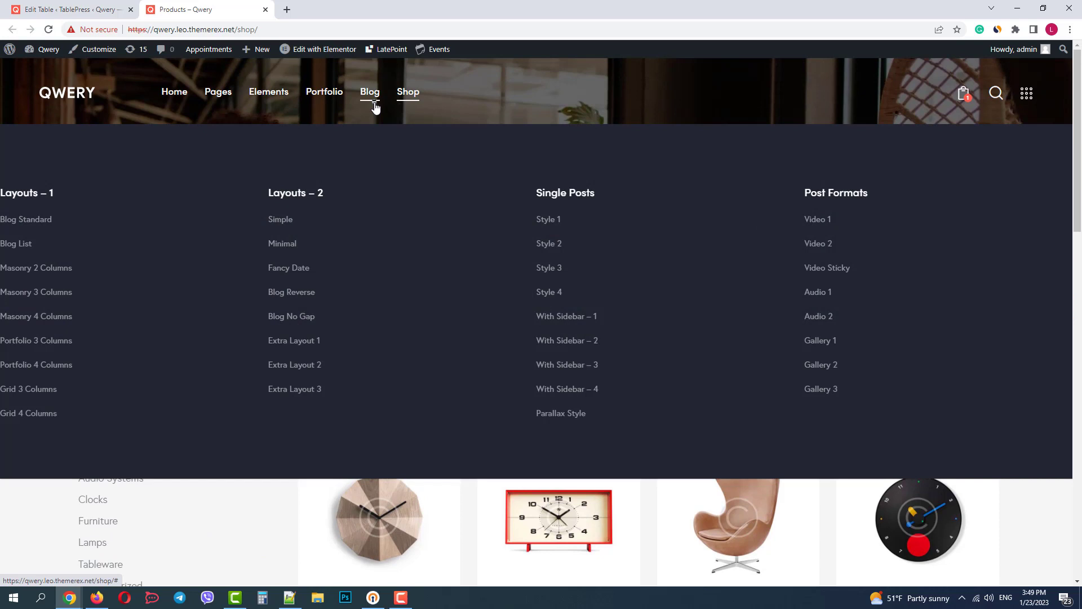
{"action": "left_click", "coordinate": [555, 221]}
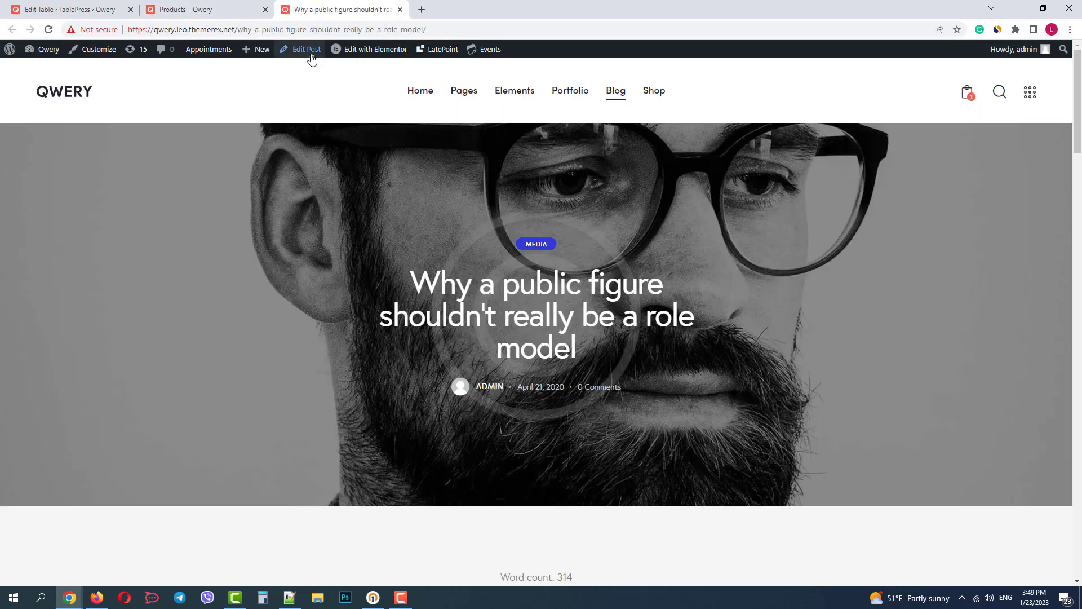
- Add a TablePress table block with the pasted shortcode after the paragraph ending 'sunt.'
{"action": "left_click", "coordinate": [309, 54]}
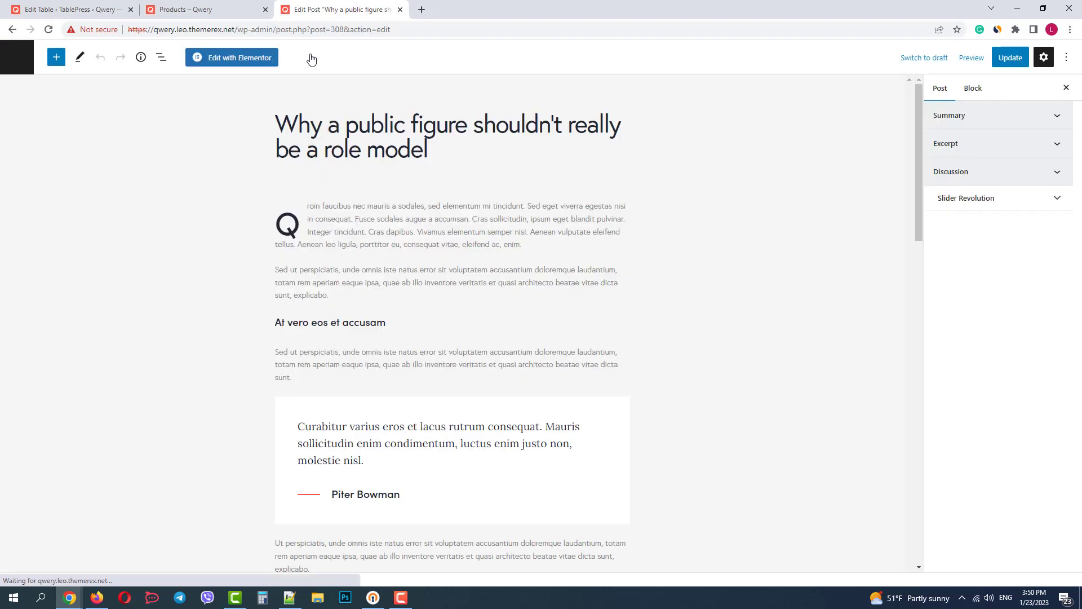
{"action": "left_click", "coordinate": [368, 378]}
{"action": "key", "text": "Return"}
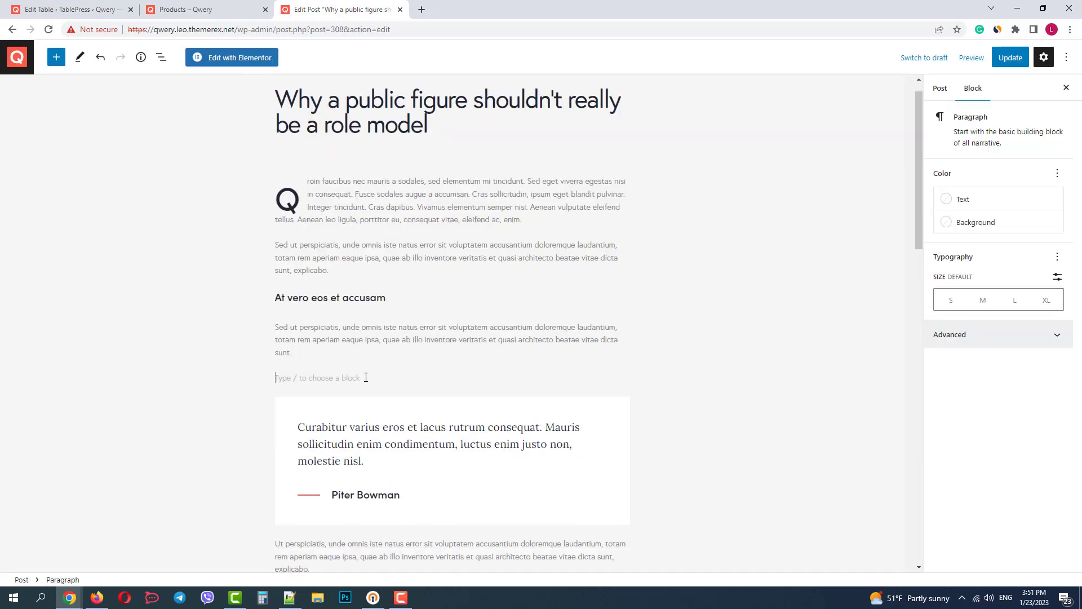
{"action": "type", "text": "/"}
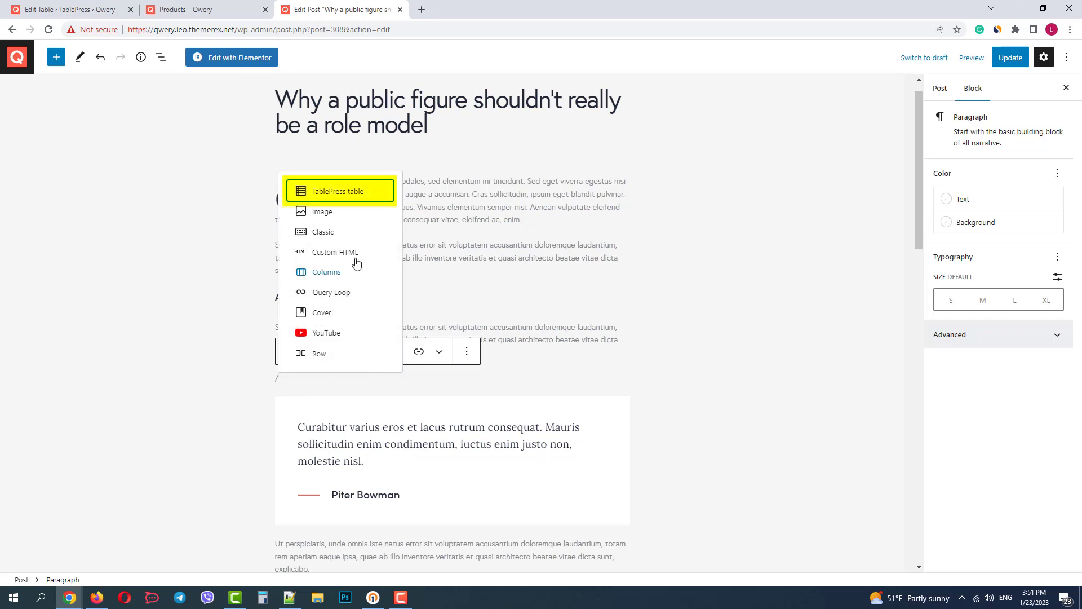
{"action": "left_click", "coordinate": [349, 197]}
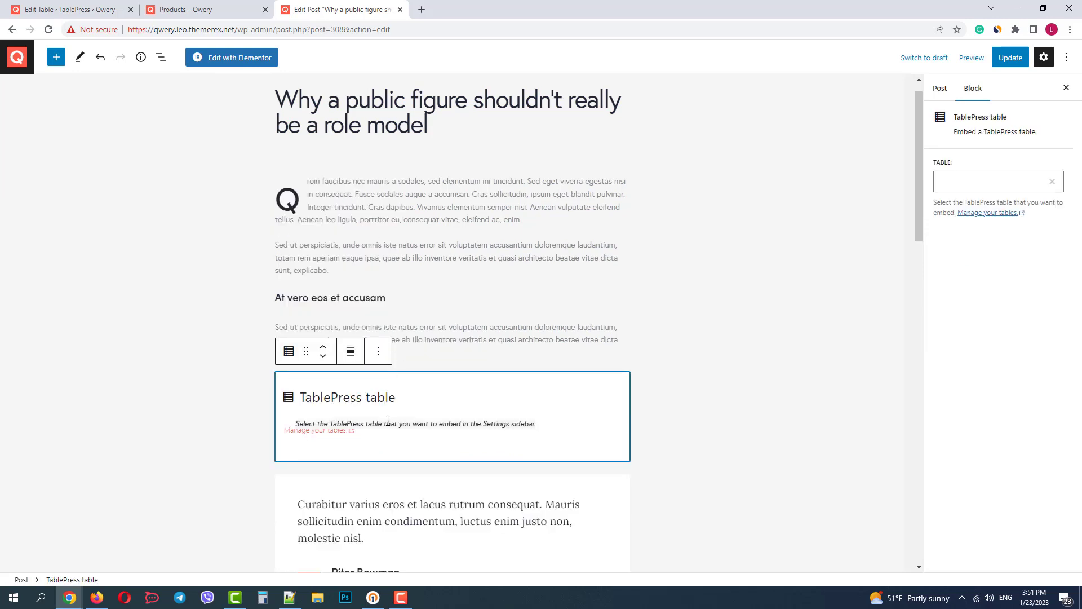
{"action": "key", "text": "ctrl+v"}
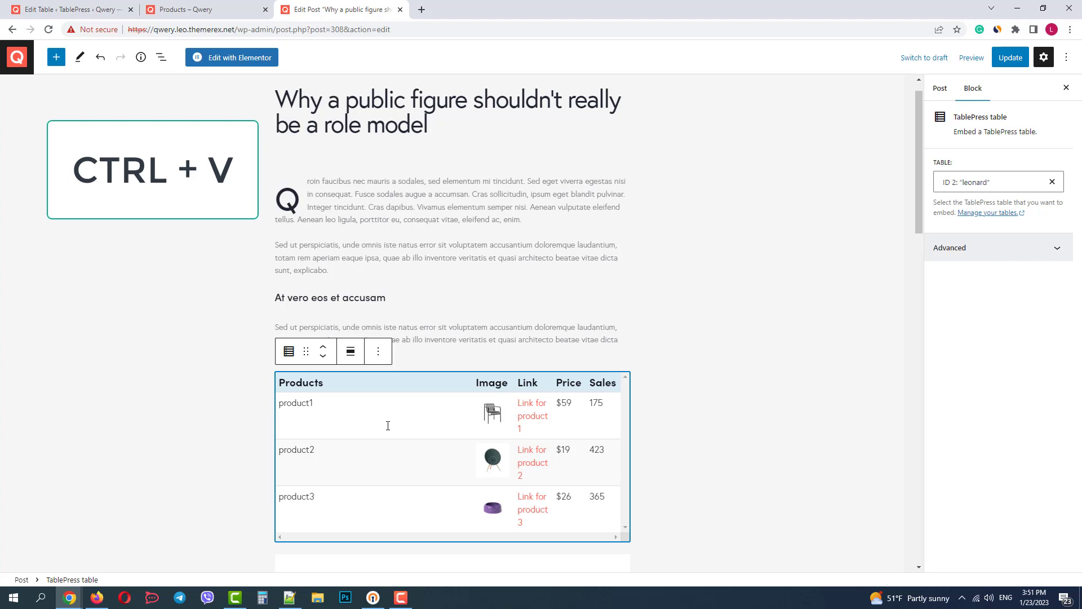
- Update the post and open the live post in a new tab
{"action": "scroll", "coordinate": [680, 438], "scroll_direction": "down", "scroll_amount": 15}
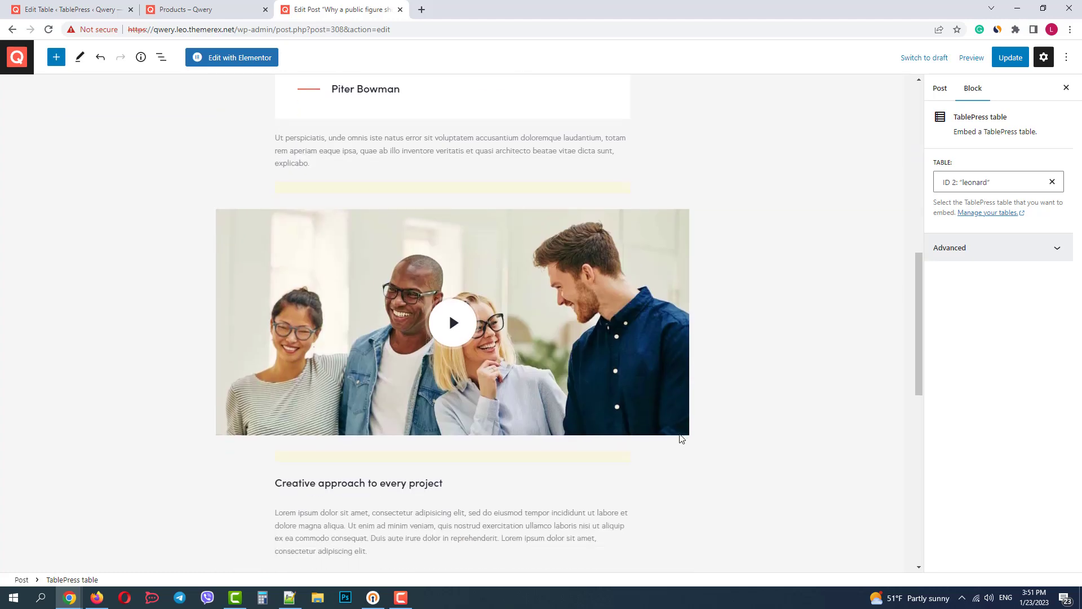
{"action": "scroll", "coordinate": [679, 438], "scroll_direction": "up", "scroll_amount": 10}
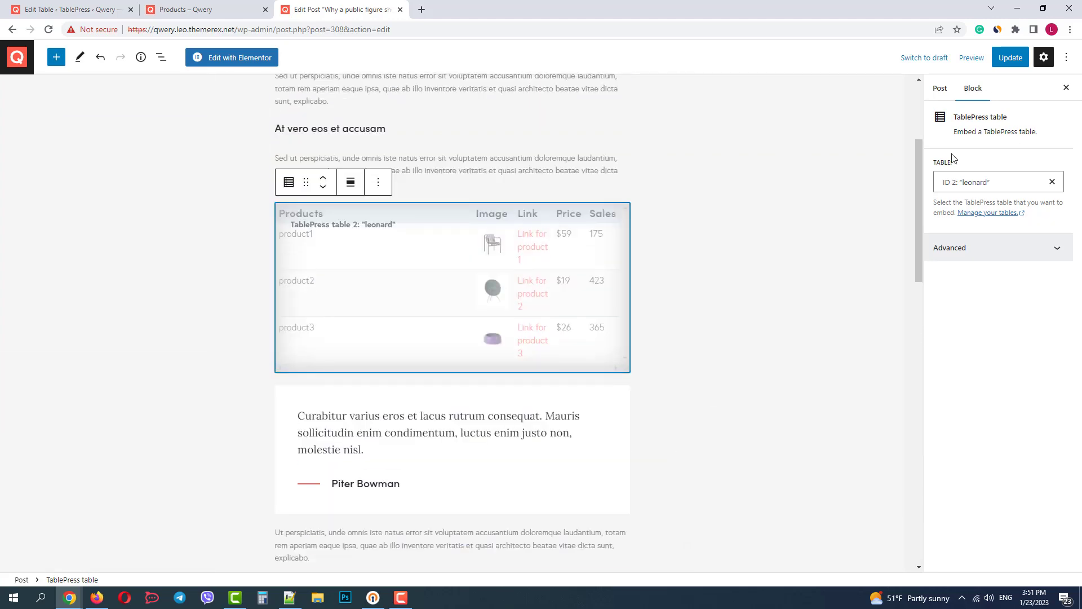
{"action": "left_click", "coordinate": [1017, 58]}
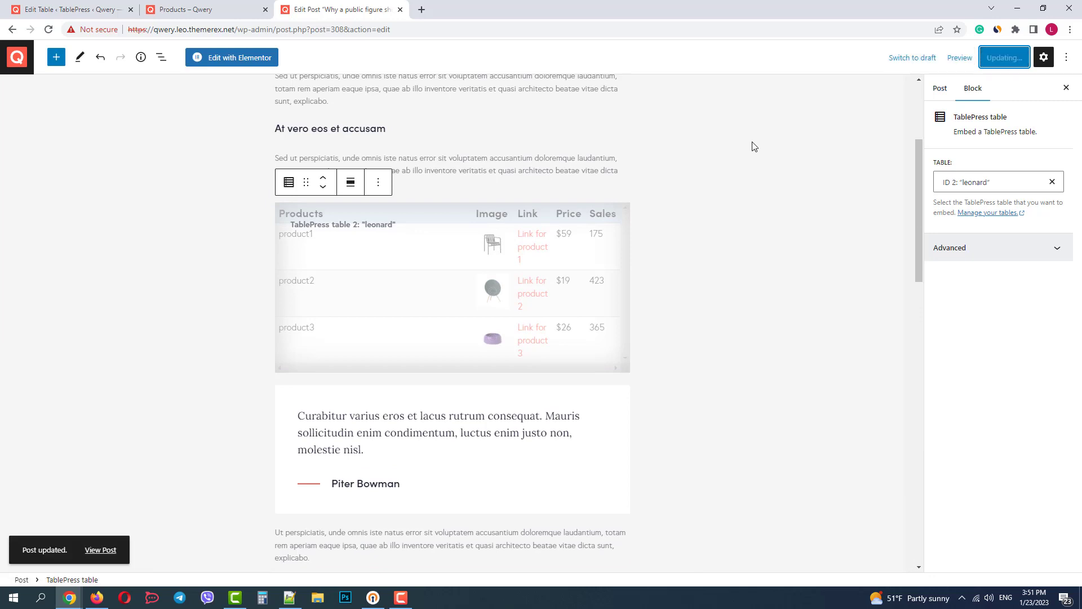
{"action": "middle_click", "coordinate": [101, 549]}
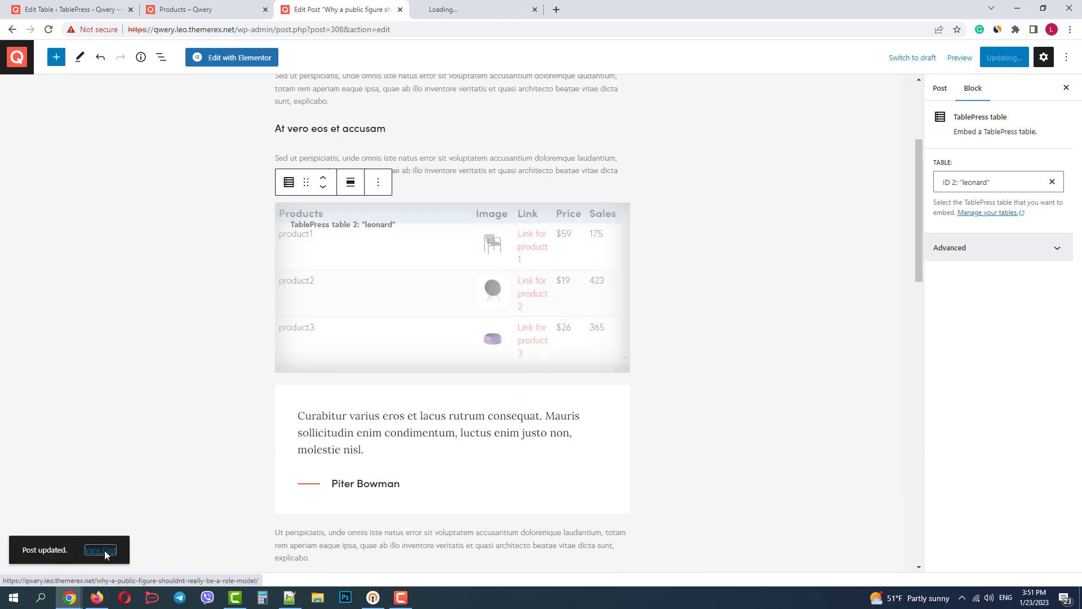
- On the live post, sort the product table by Products ascending, descending, then ascending again
{"action": "left_click", "coordinate": [451, 9]}
{"action": "scroll", "coordinate": [659, 361], "scroll_direction": "down", "scroll_amount": 8}
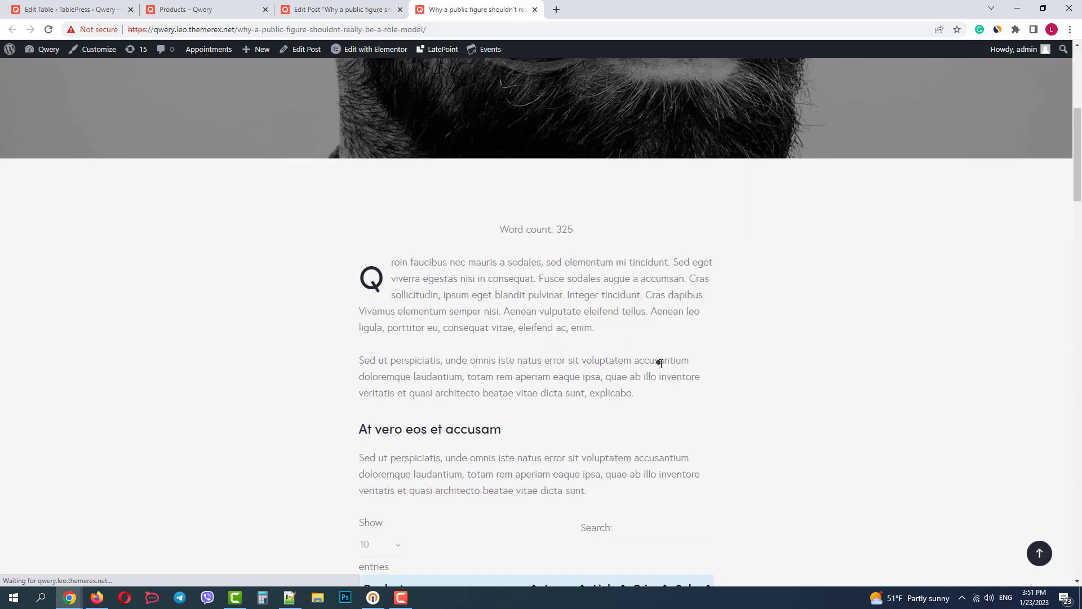
{"action": "scroll", "coordinate": [661, 361], "scroll_direction": "down", "scroll_amount": 4}
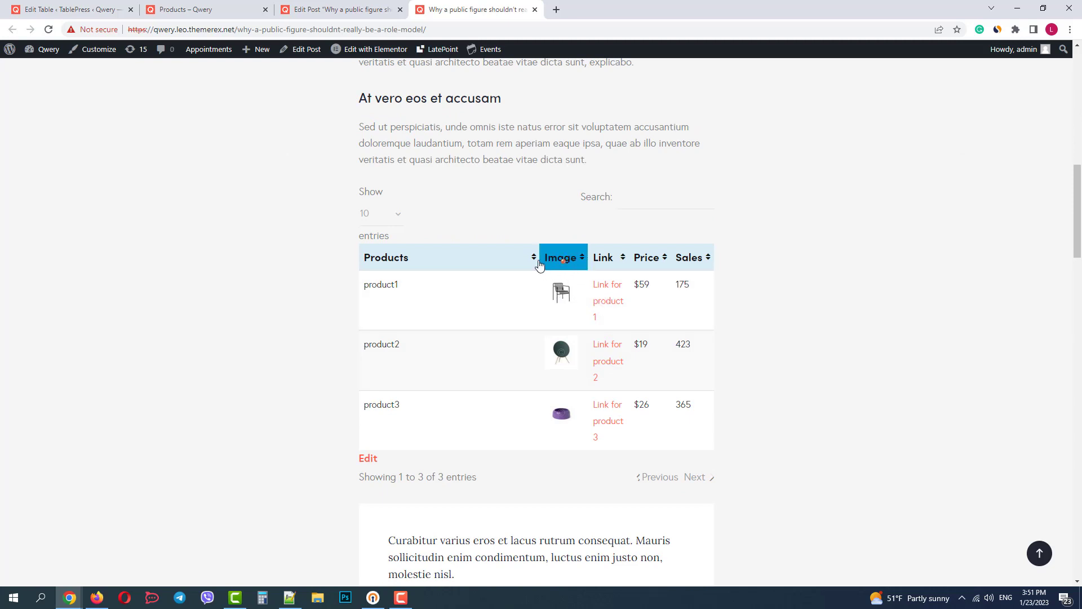
{"action": "left_click", "coordinate": [487, 257]}
{"action": "left_click", "coordinate": [487, 257]}
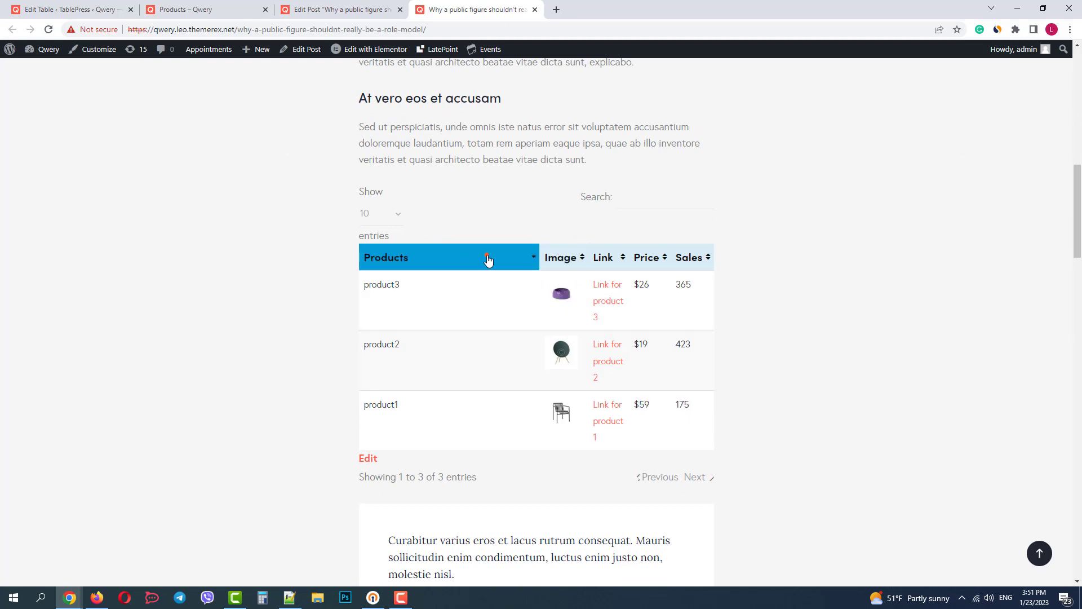
{"action": "left_click", "coordinate": [487, 257]}
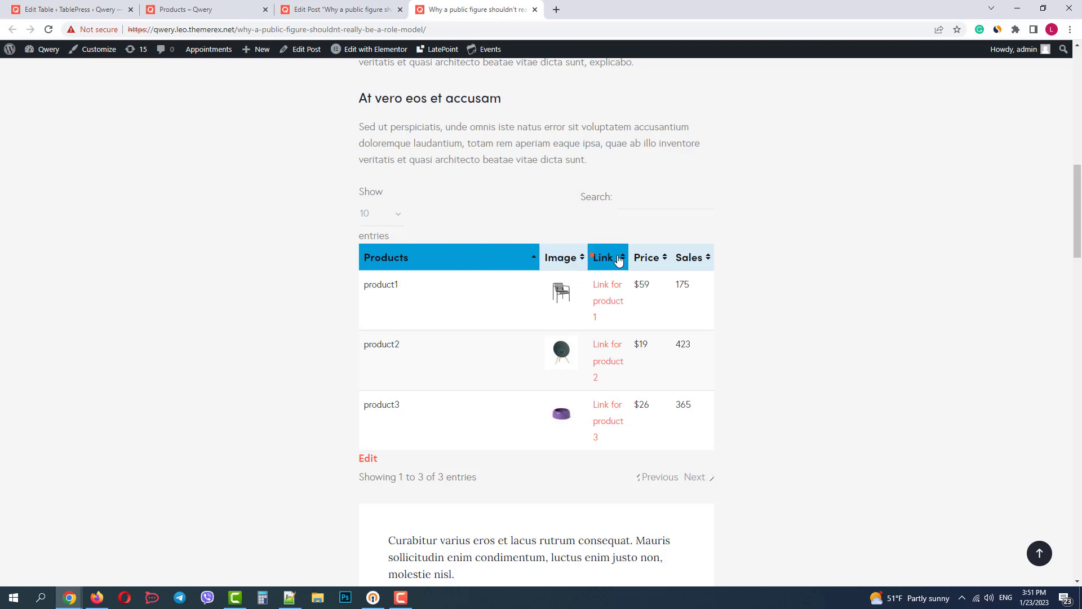
- Sort by Price both ways, then by Sales, ending in ascending order
{"action": "left_click", "coordinate": [646, 258]}
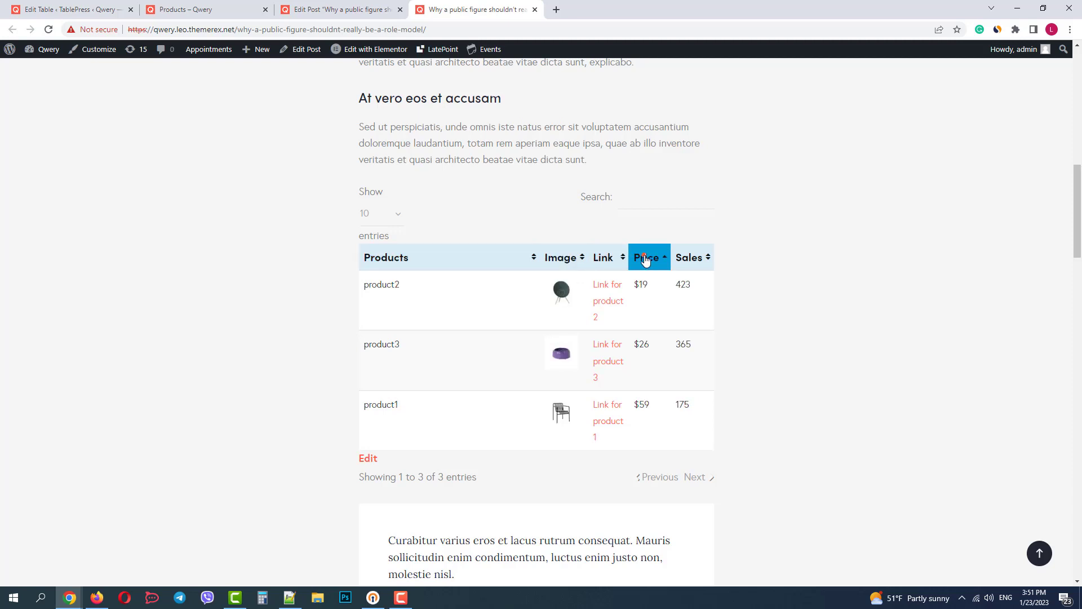
{"action": "left_click", "coordinate": [645, 258]}
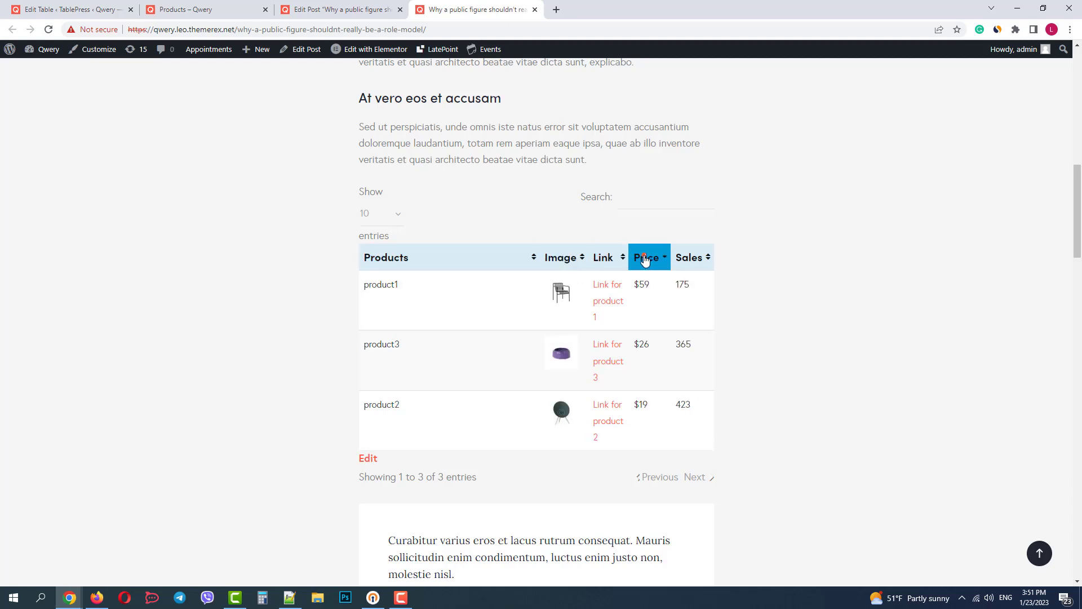
{"action": "left_click", "coordinate": [684, 259]}
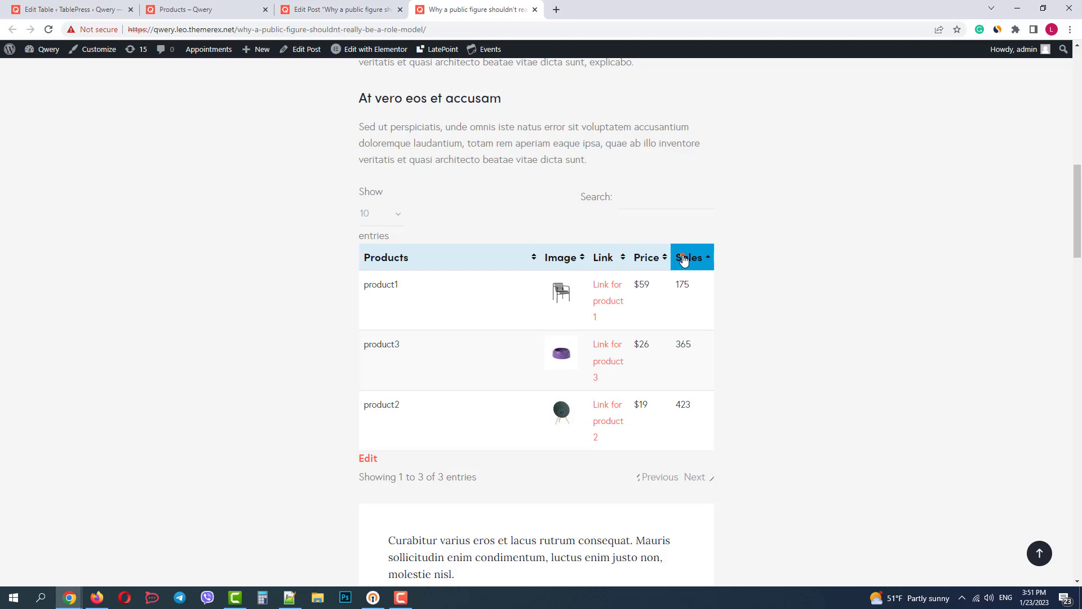
{"action": "left_click", "coordinate": [684, 259]}
{"action": "left_click", "coordinate": [684, 259]}
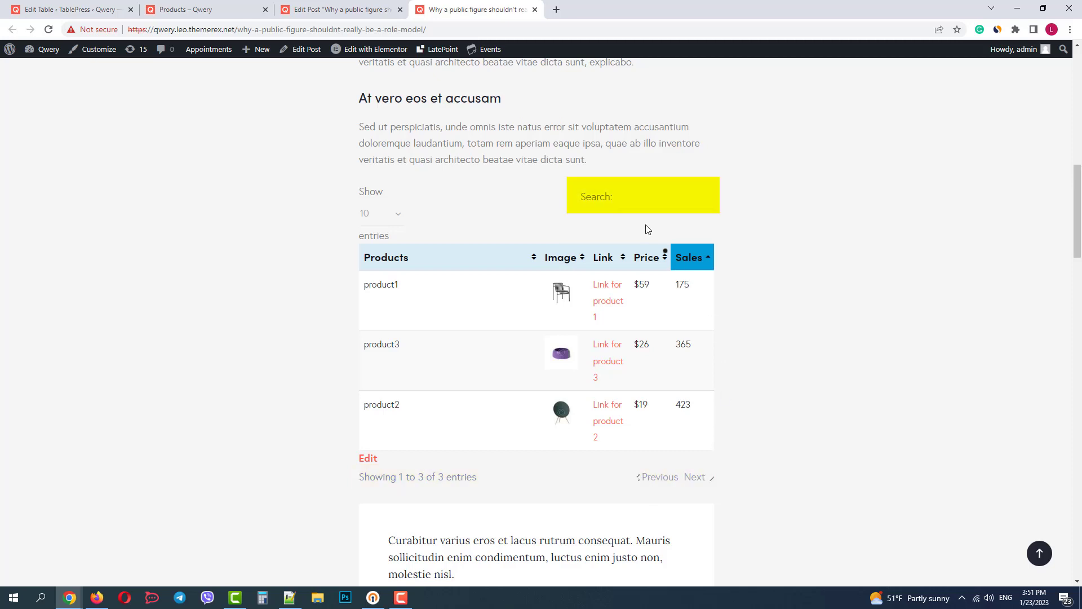
- Search the table for 'product1', then '59', then '175', each leaving only product1's row
{"action": "left_click", "coordinate": [642, 196]}
{"action": "type", "text": "produ"}
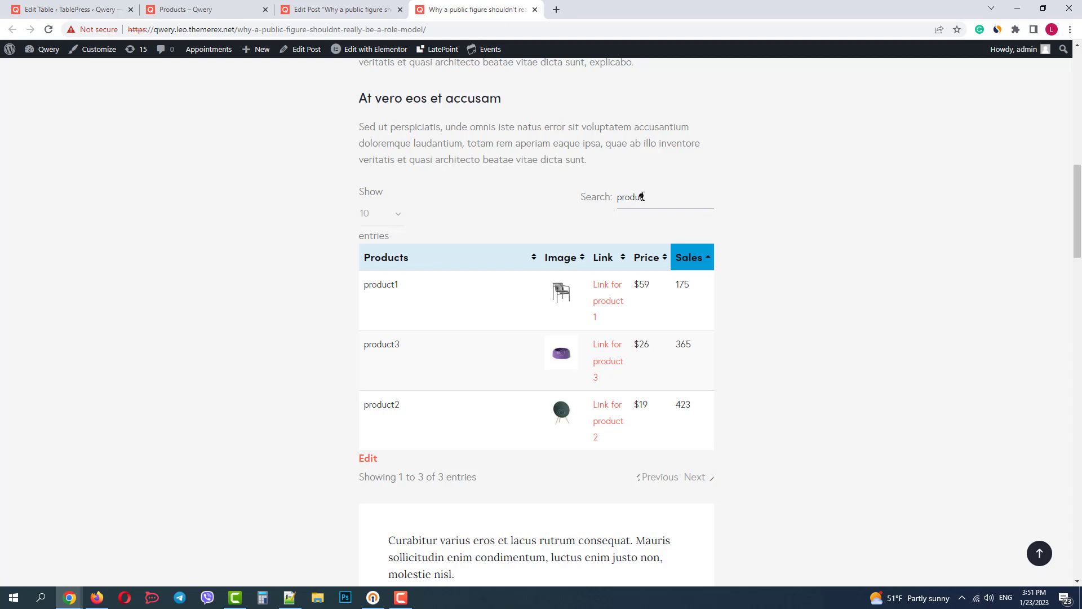
{"action": "type", "text": "ct1"}
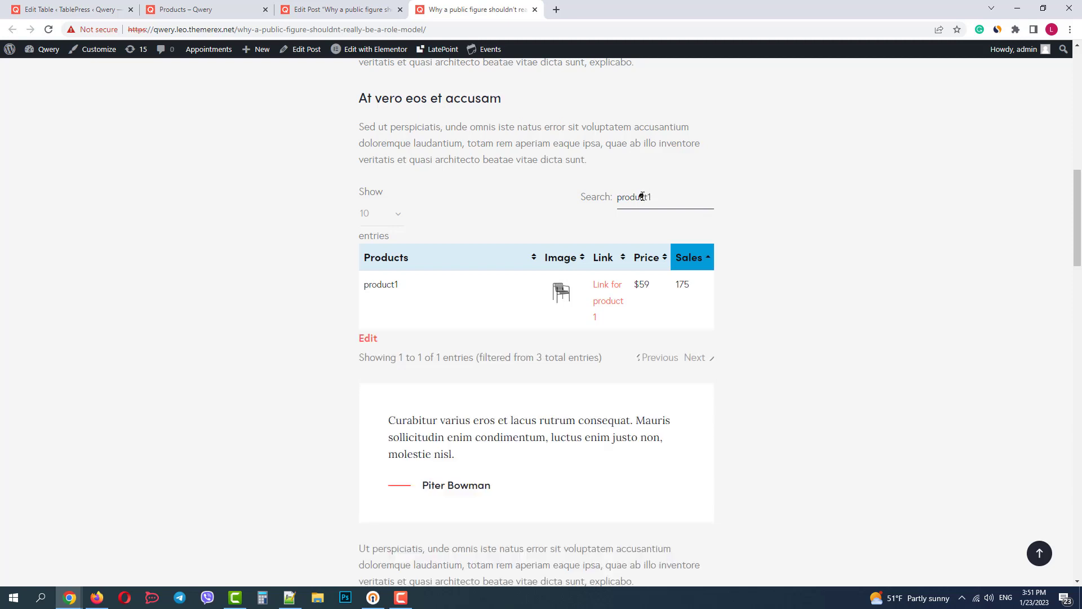
{"action": "double_click", "coordinate": [642, 196]}
{"action": "type", "text": "59"}
{"action": "double_click", "coordinate": [642, 196]}
{"action": "type", "text": "175"}
- Clear the table search and keep 10 entries per page
{"action": "key", "text": "BackSpace"}
{"action": "key", "text": "BackSpace"}
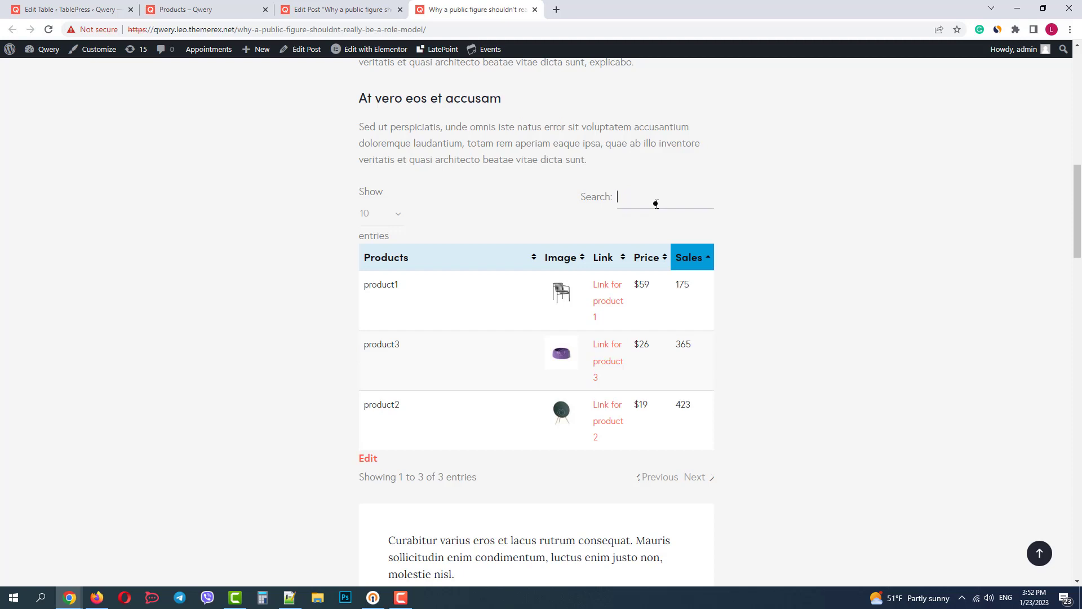
{"action": "left_click", "coordinate": [361, 218]}
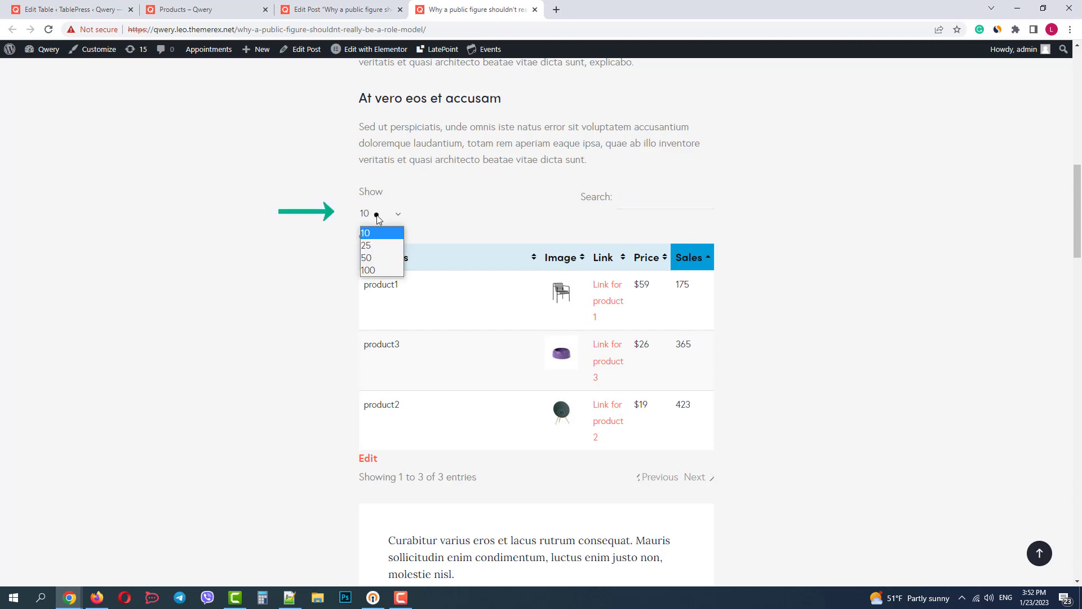
{"action": "left_click", "coordinate": [375, 217]}
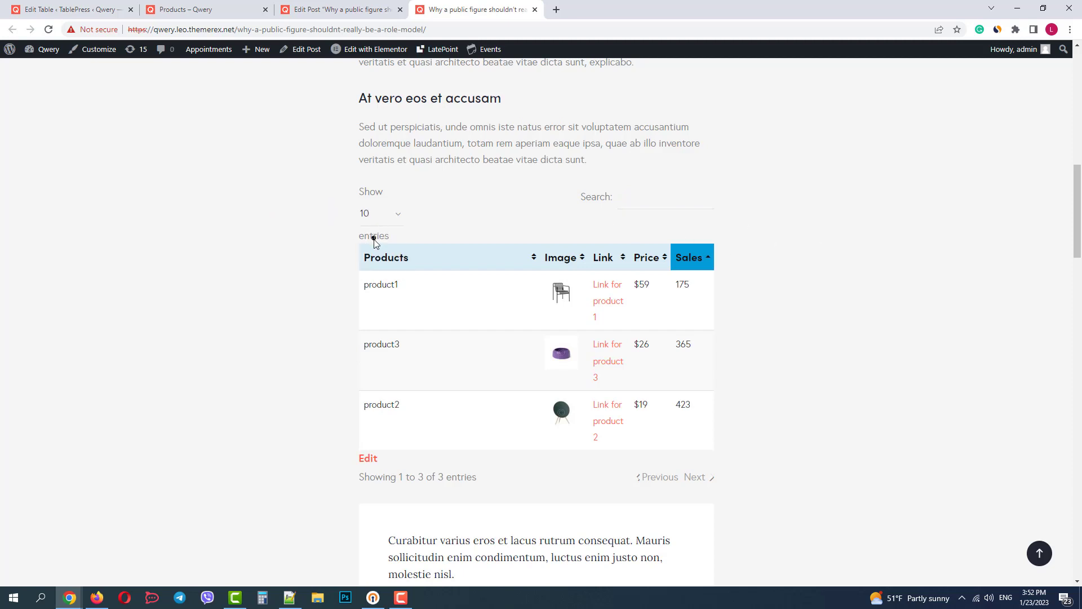
- Inspect the Show entries label, its div.select_container and the select element in DevTools
{"action": "right_click", "coordinate": [380, 195]}
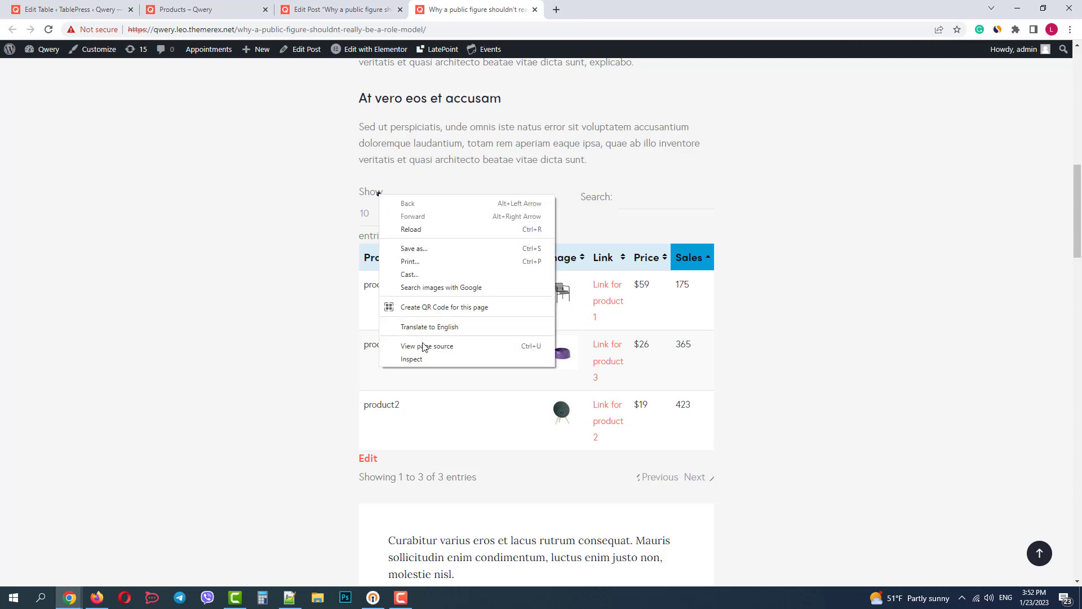
{"action": "key", "text": "Escape"}
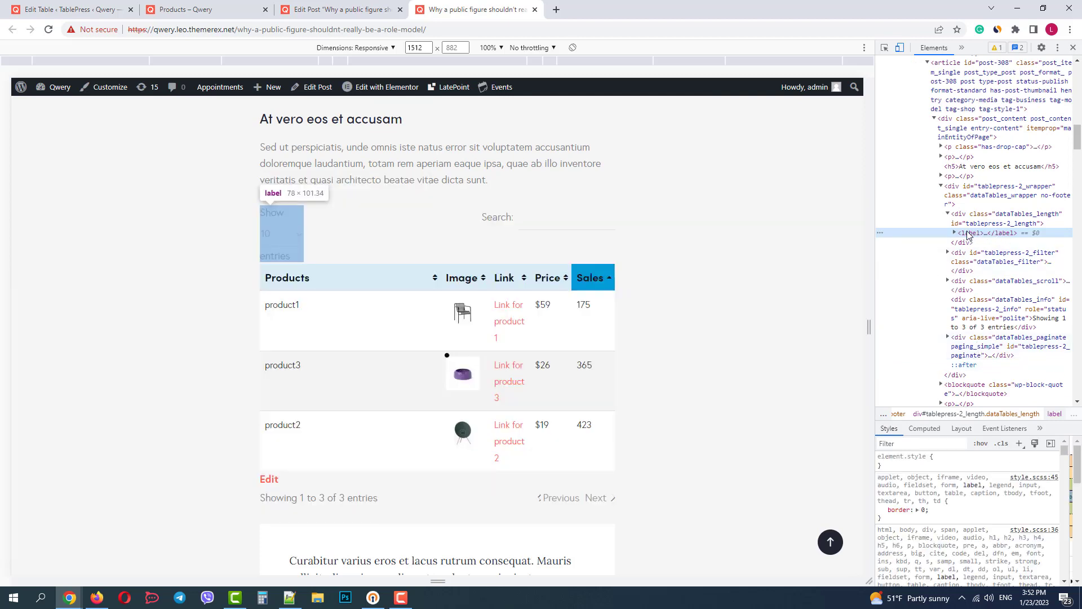
{"action": "left_click", "coordinate": [955, 233]}
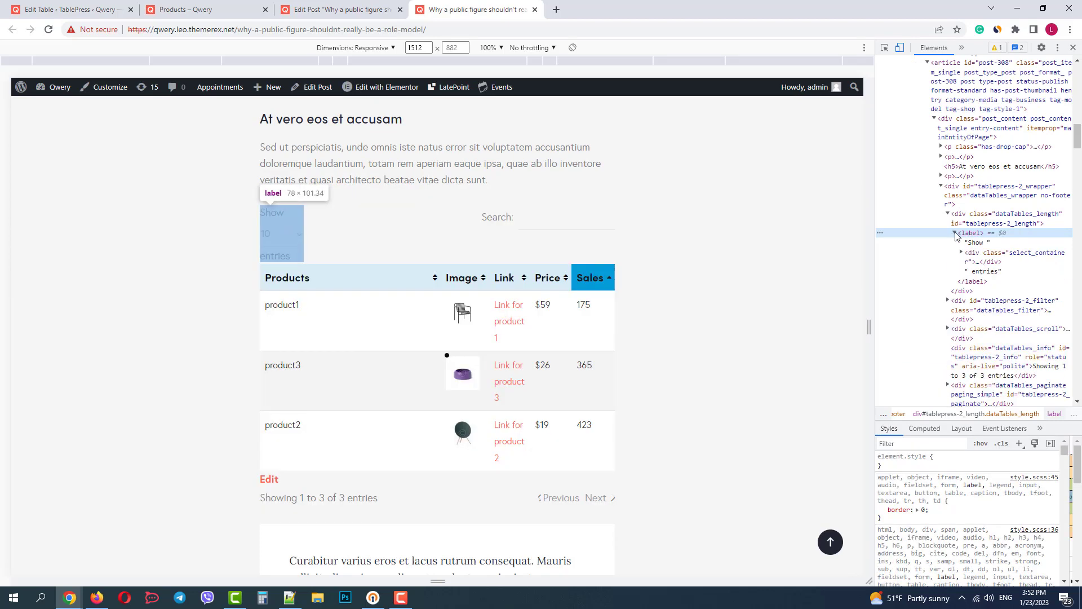
{"action": "left_click", "coordinate": [1023, 255]}
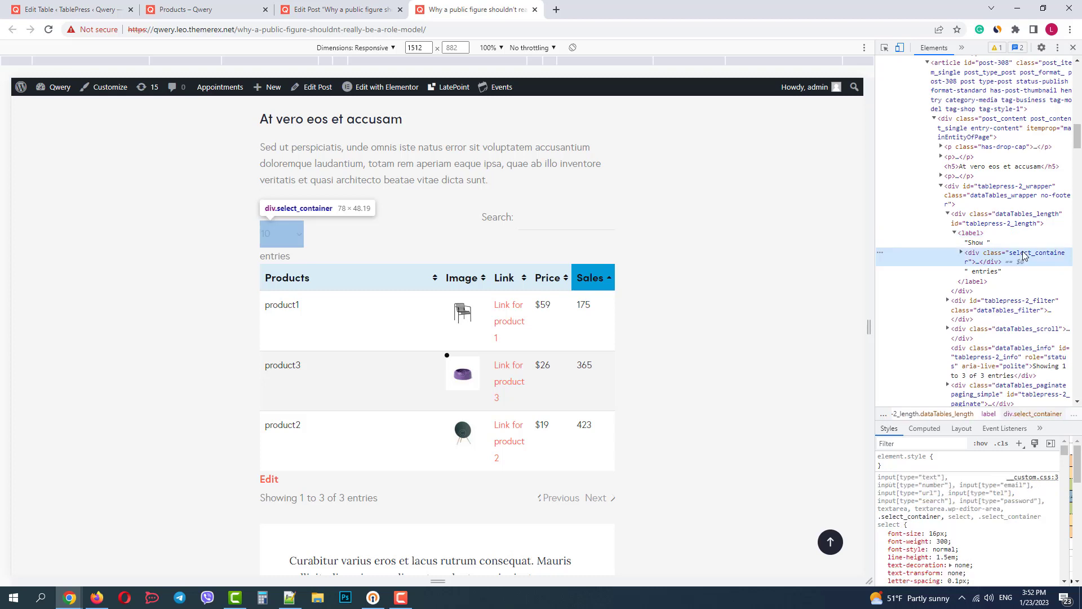
{"action": "left_click", "coordinate": [962, 252]}
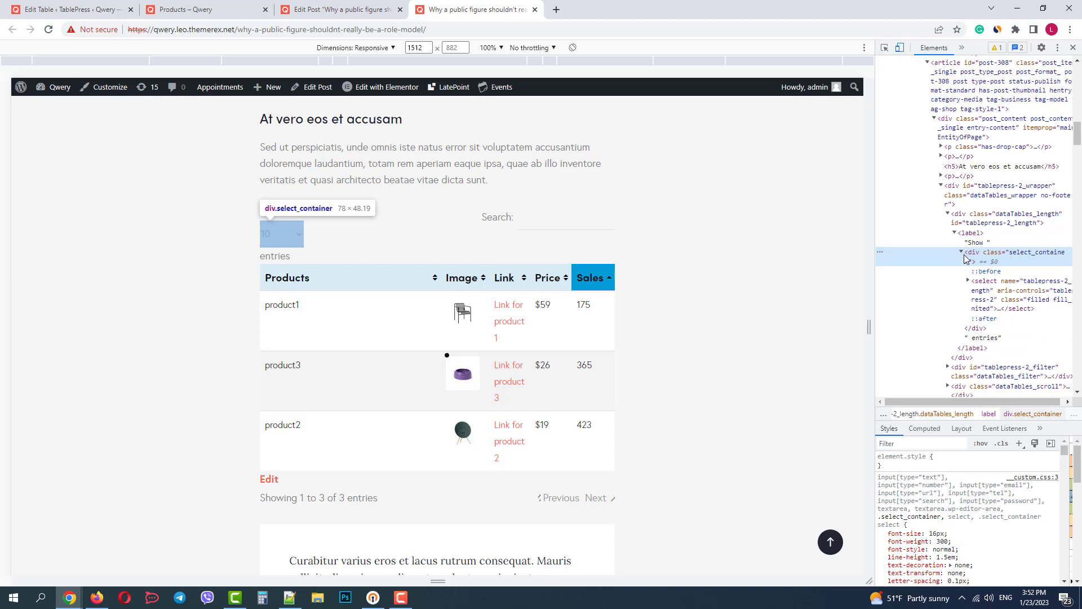
{"action": "left_click", "coordinate": [1042, 300]}
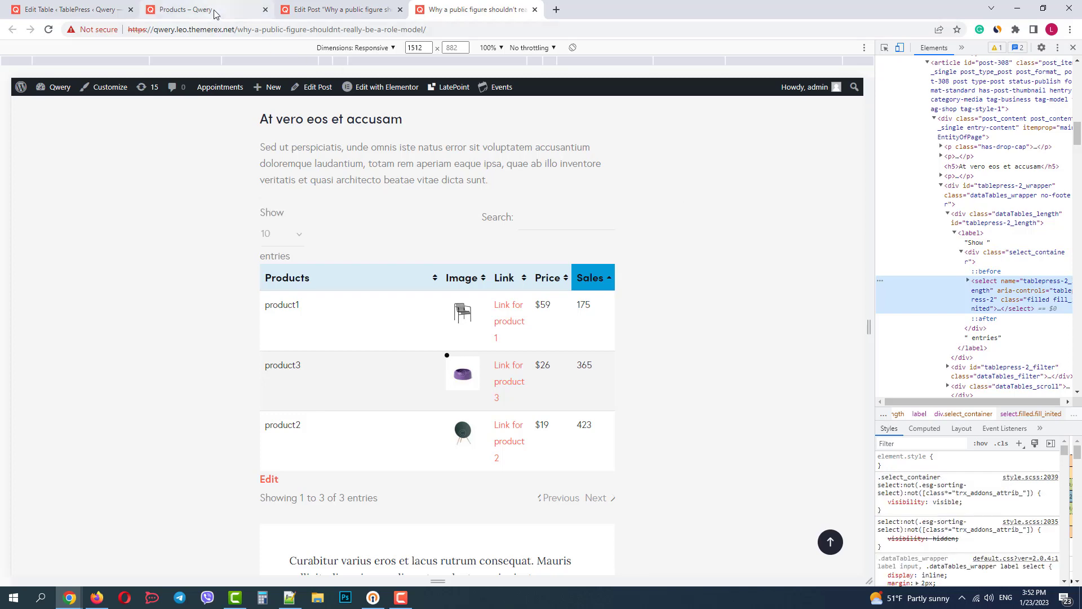
- Open TablePress Plugin Options to reach the empty Custom CSS editor
{"action": "left_click", "coordinate": [116, 9]}
{"action": "scroll", "coordinate": [361, 261], "scroll_direction": "up", "scroll_amount": 5}
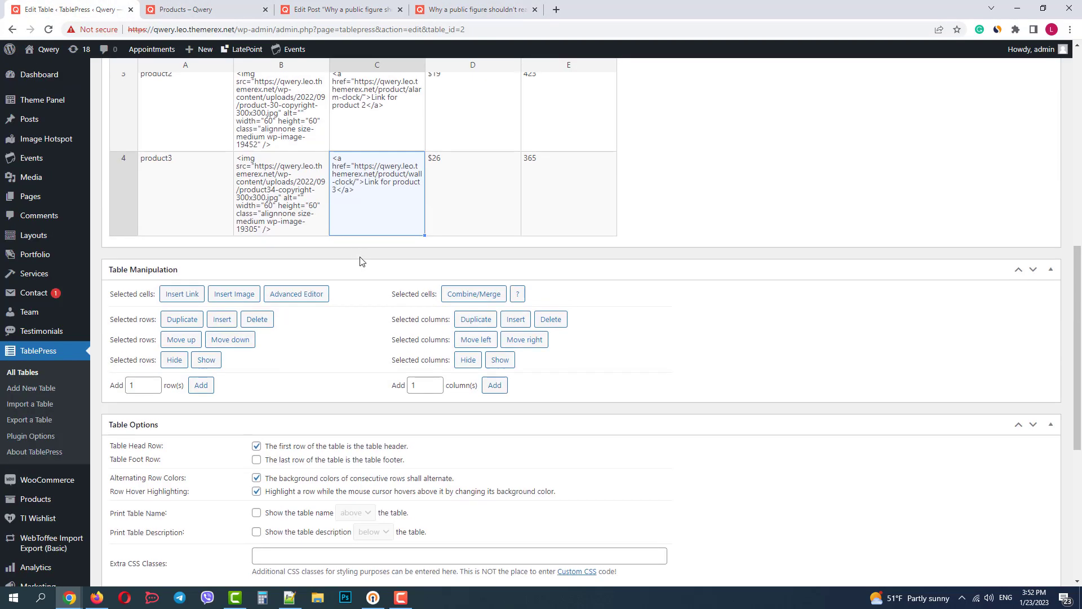
{"action": "scroll", "coordinate": [361, 261], "scroll_direction": "up", "scroll_amount": 10}
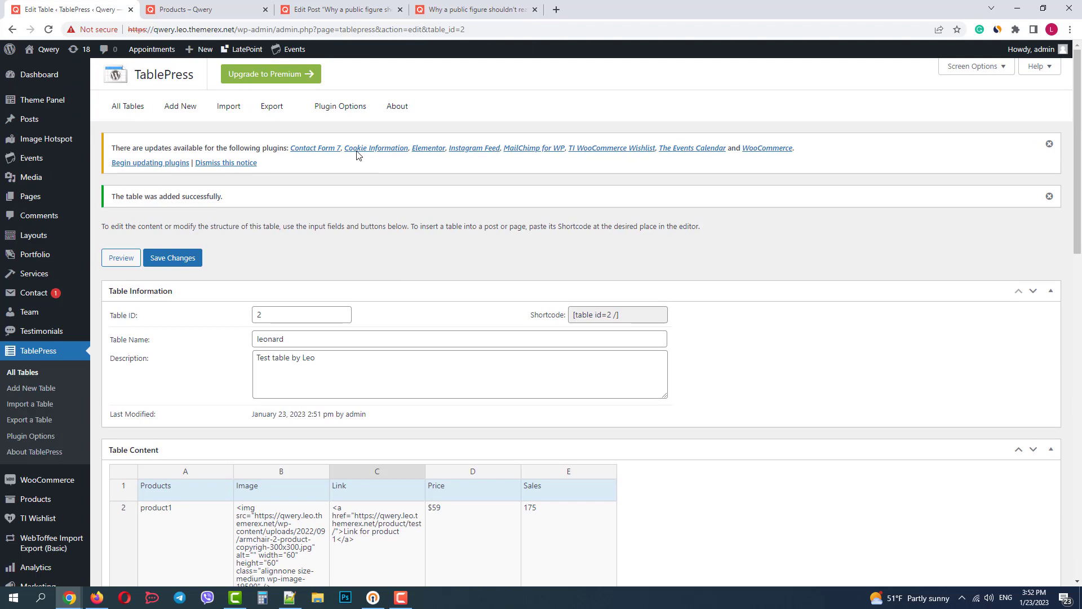
{"action": "left_click", "coordinate": [338, 108]}
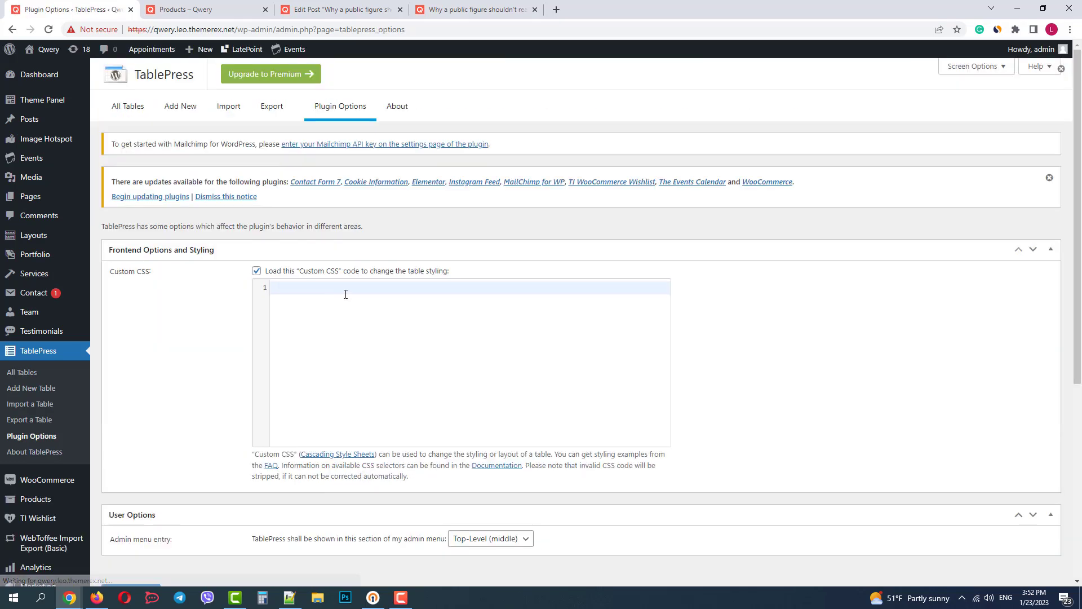
- Write the CSS rule div.select_container{display:inline-block;} in the Custom CSS box
{"action": "left_click", "coordinate": [343, 292]}
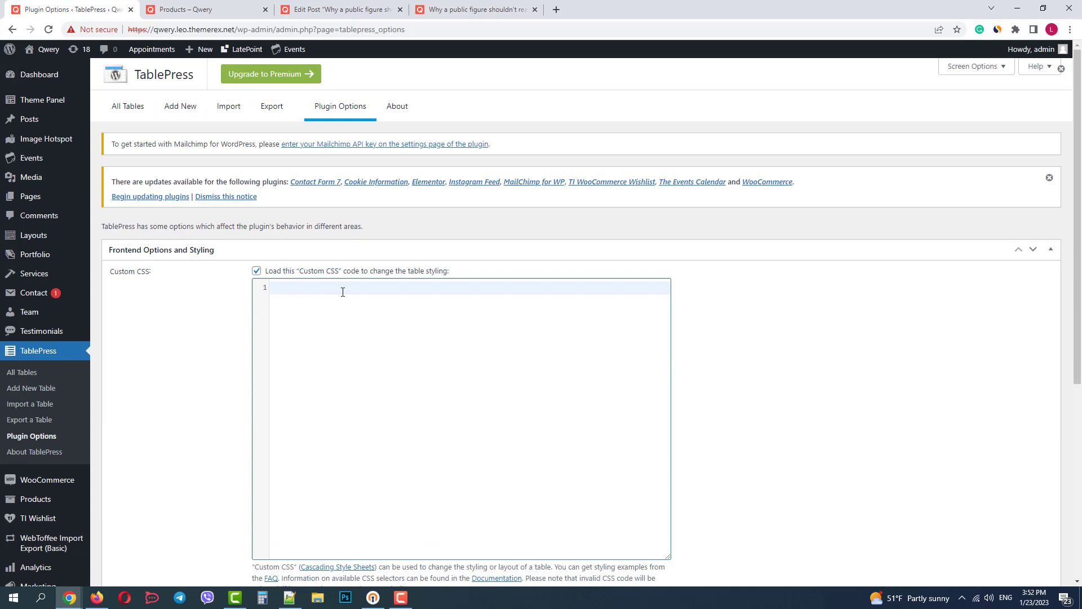
{"action": "type", "text": "div.select_container{}"}
{"action": "key", "text": "Return"}
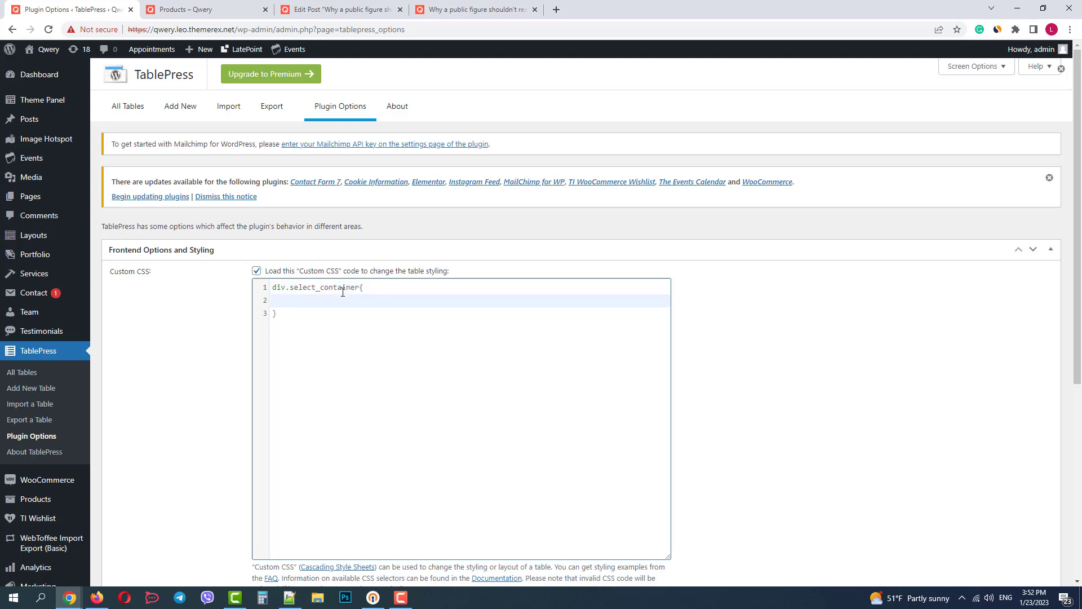
{"action": "type", "text": "displ"}
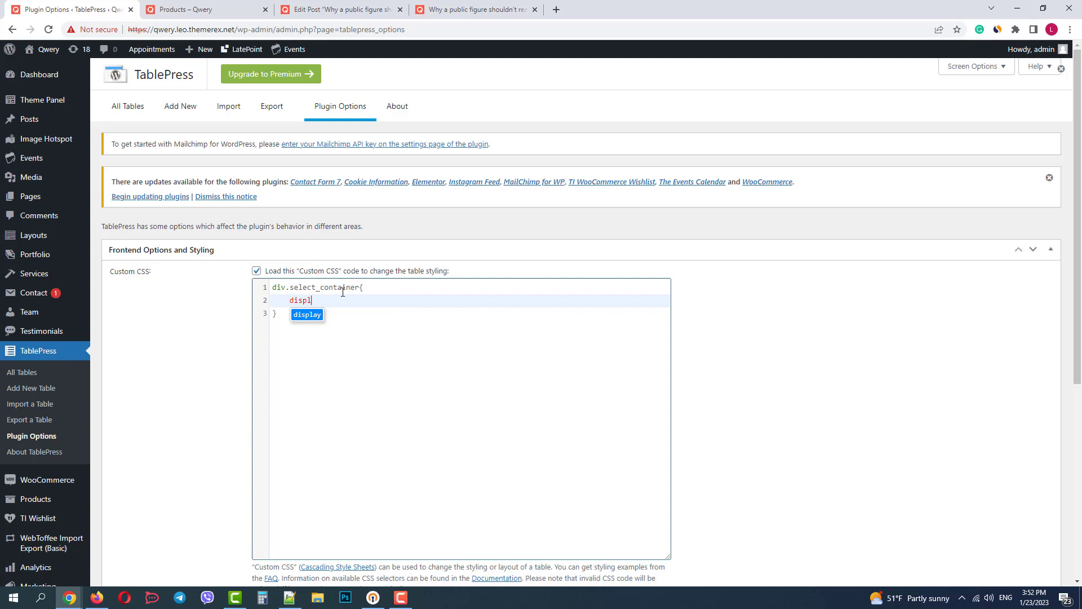
{"action": "type", "text": "ay"}
{"action": "key", "text": "Return"}
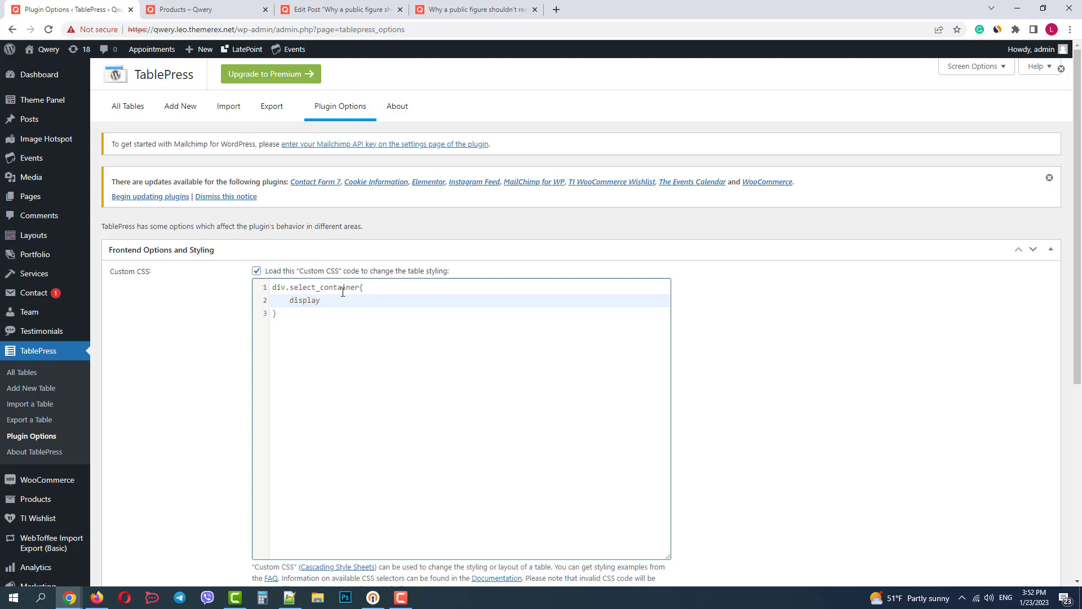
{"action": "type", "text": "inlin"}
{"action": "key", "text": "Down"}
{"action": "key", "text": "Down"}
{"action": "key", "text": "Return"}
{"action": "type", "text": ";"}
{"action": "key", "text": "Down"}
{"action": "key", "text": "Return"}
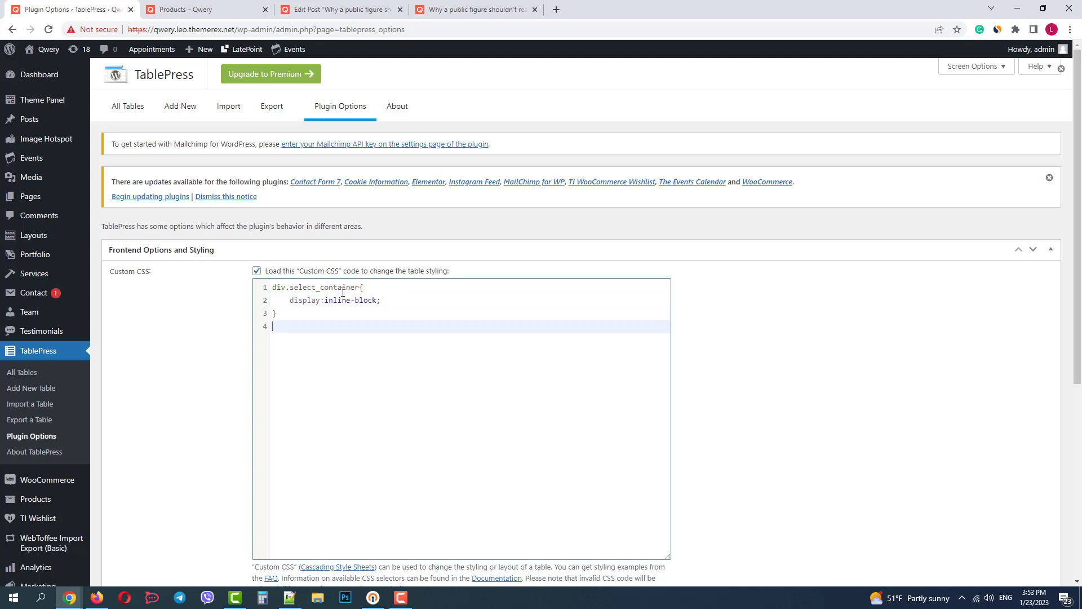
- Add select.fill_itited{text-align:center;} and save the custom CSS
{"action": "type", "text": "select.fill_itited{"}
{"action": "key", "text": "Return"}
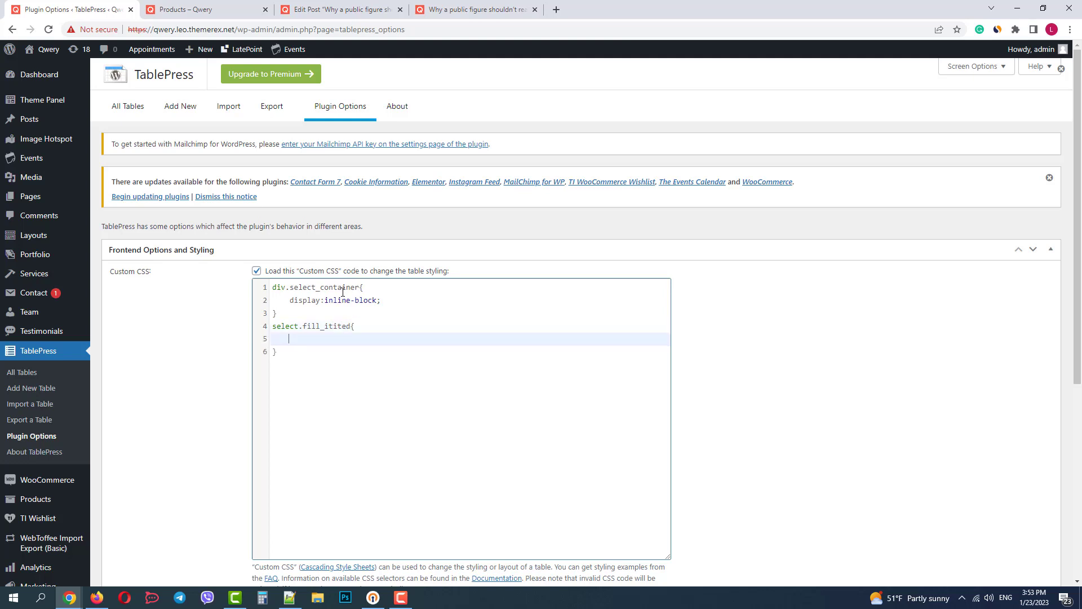
{"action": "type", "text": "tex"}
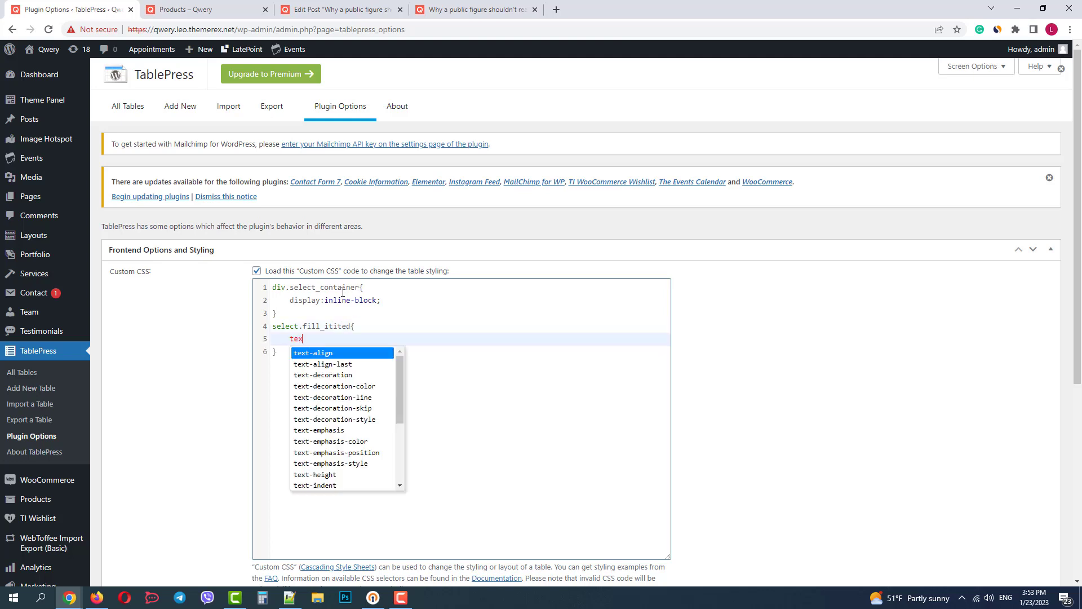
{"action": "type", "text": "t"}
{"action": "key", "text": "Return"}
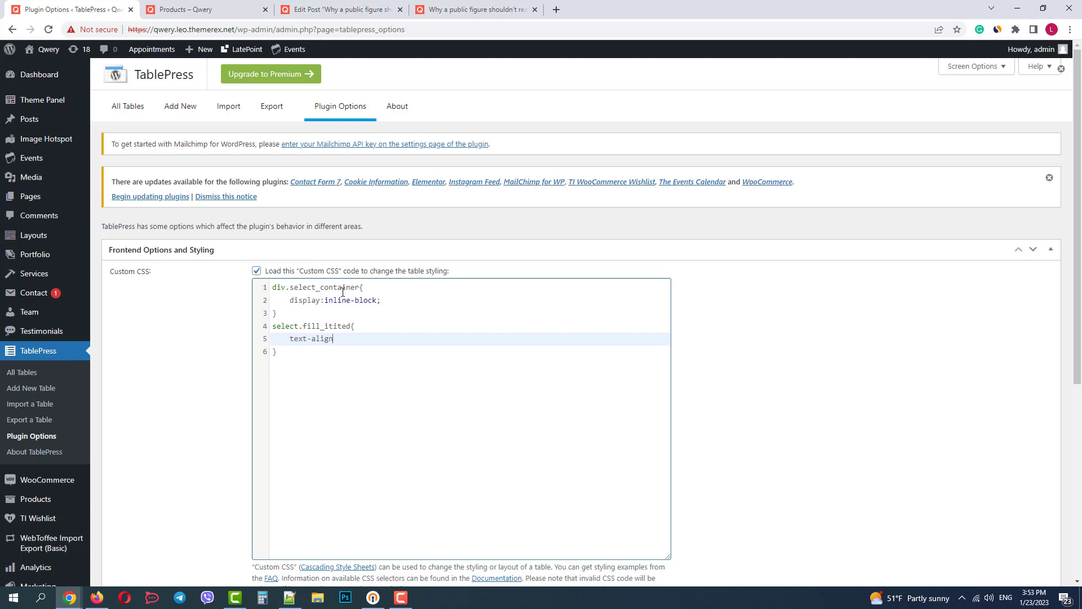
{"action": "type", "text": ":center"}
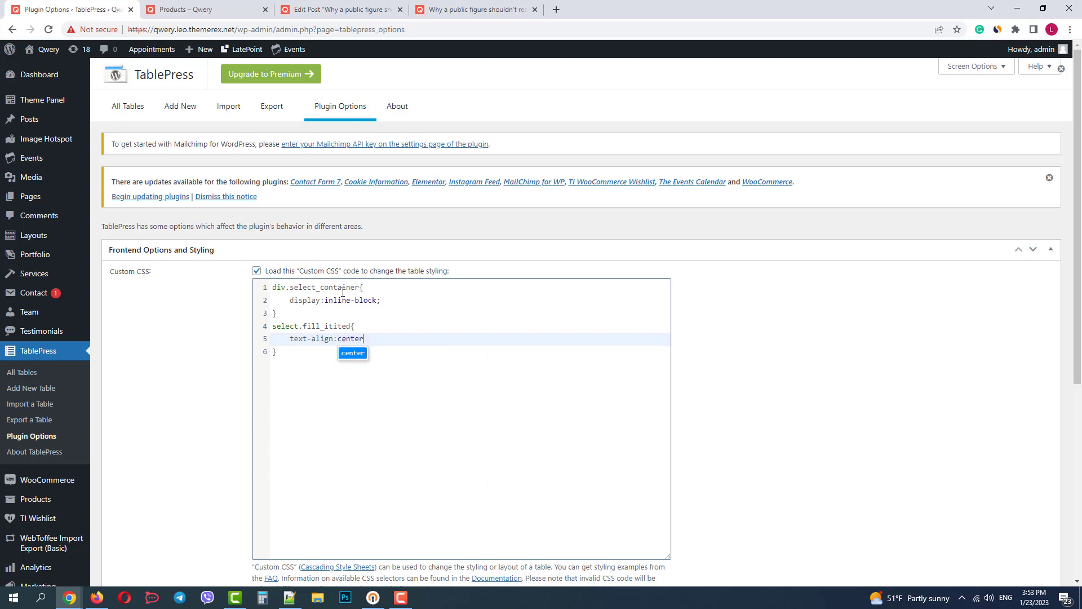
{"action": "type", "text": ";"}
{"action": "scroll", "coordinate": [267, 295], "scroll_direction": "down", "scroll_amount": 3}
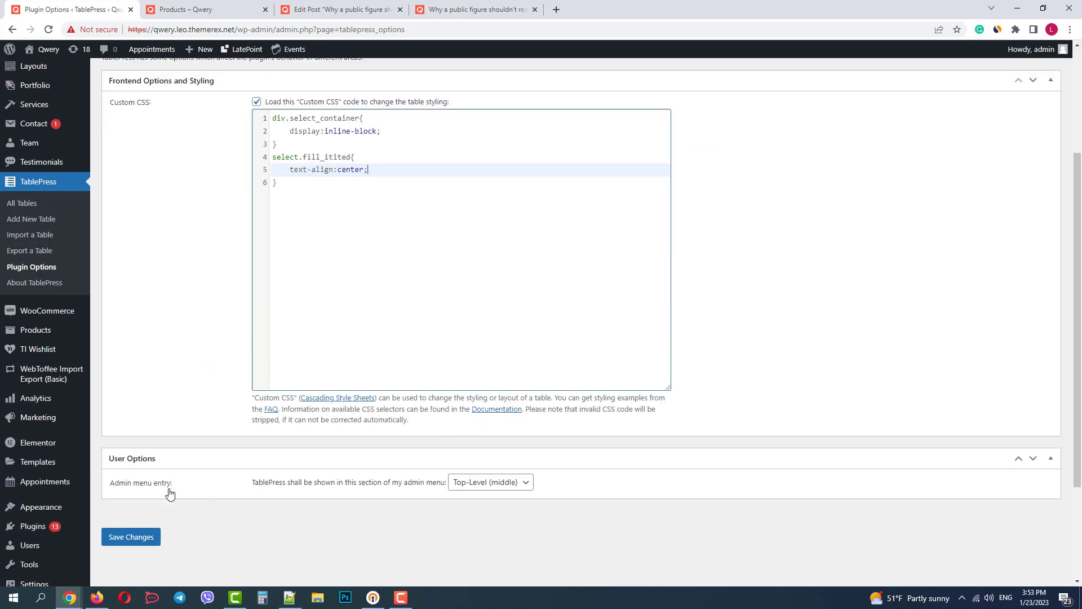
{"action": "left_click", "coordinate": [152, 536]}
- Return to the published post, close DevTools, and reload it to apply the new CSS
{"action": "left_click", "coordinate": [477, 10]}
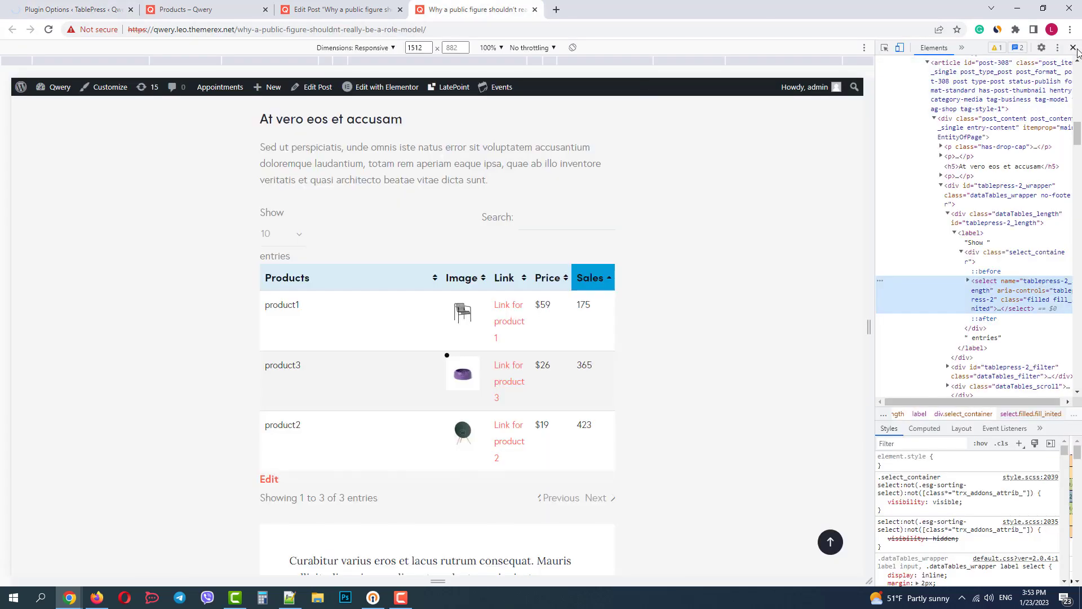
{"action": "left_click", "coordinate": [1074, 49]}
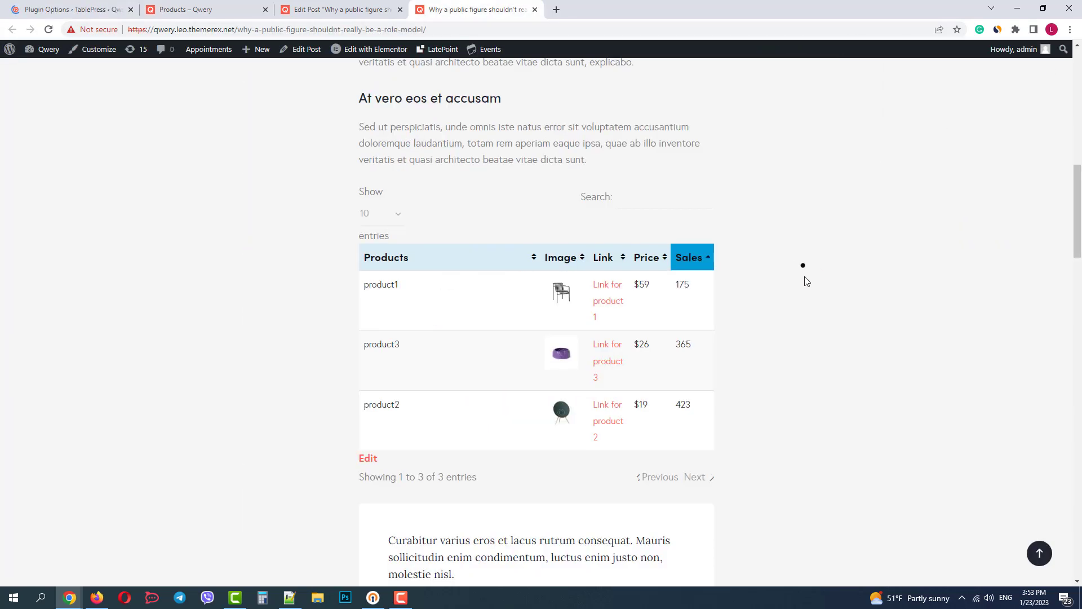
{"action": "key", "text": "F5"}
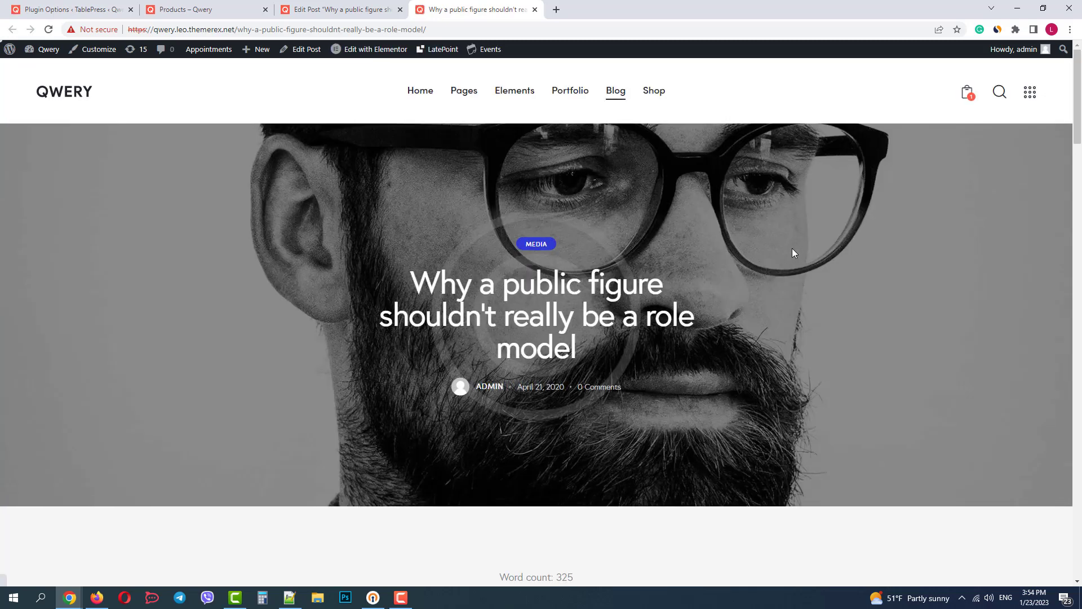
- Confirm the table's 'Show 10 entries' selector now sits inline on one line, keeping 10
{"action": "scroll", "coordinate": [792, 253], "scroll_direction": "down", "scroll_amount": 12}
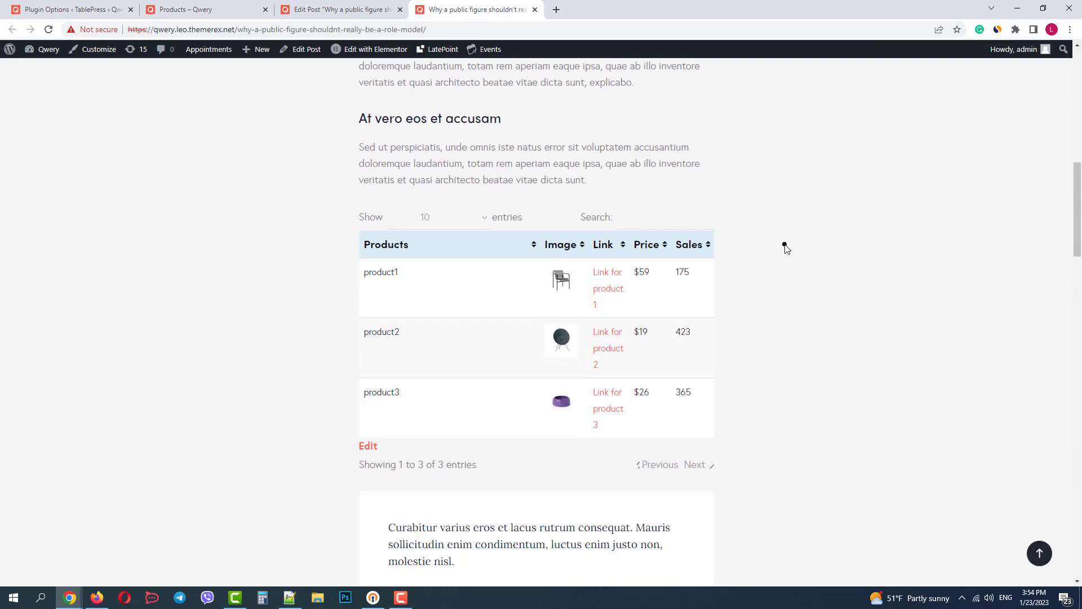
{"action": "left_click", "coordinate": [474, 199]}
{"action": "left_click", "coordinate": [475, 199]}
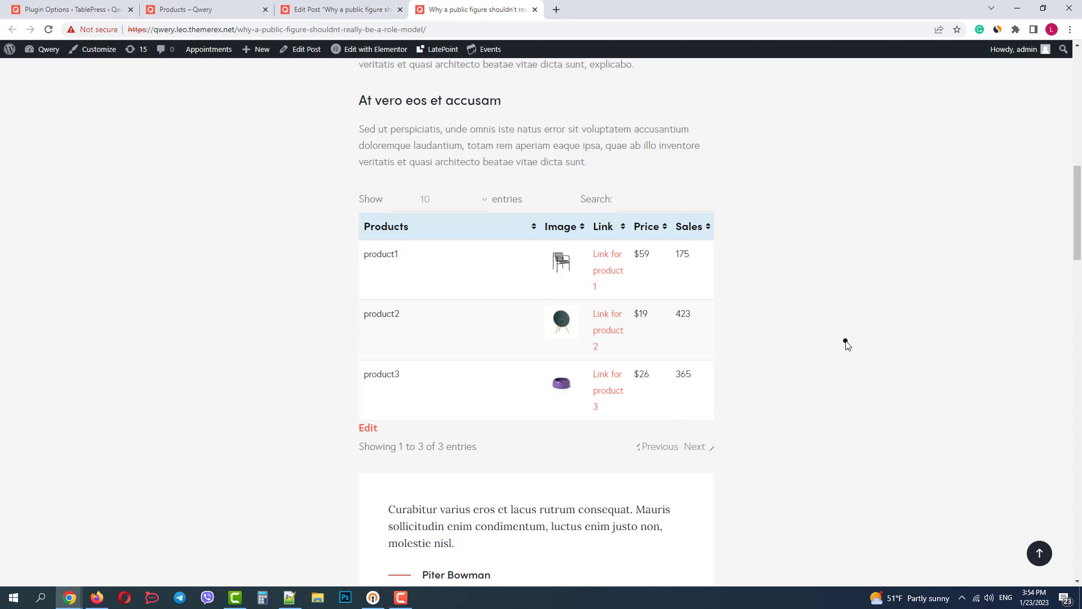
{"action": "scroll", "coordinate": [846, 344], "scroll_direction": "down", "scroll_amount": 2}
{"action": "scroll", "coordinate": [843, 343], "scroll_direction": "up", "scroll_amount": 2}
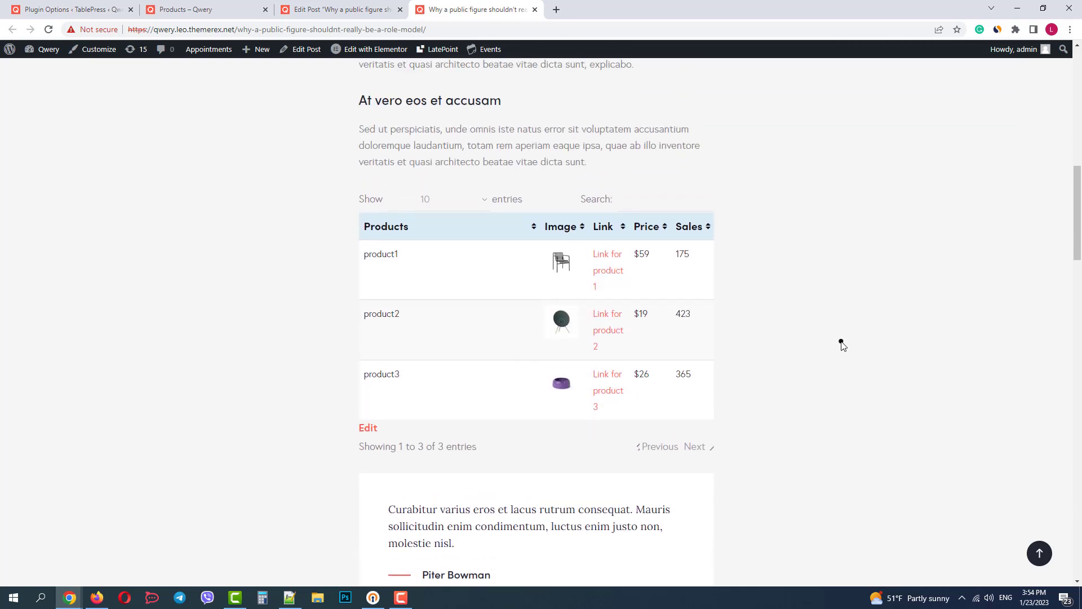